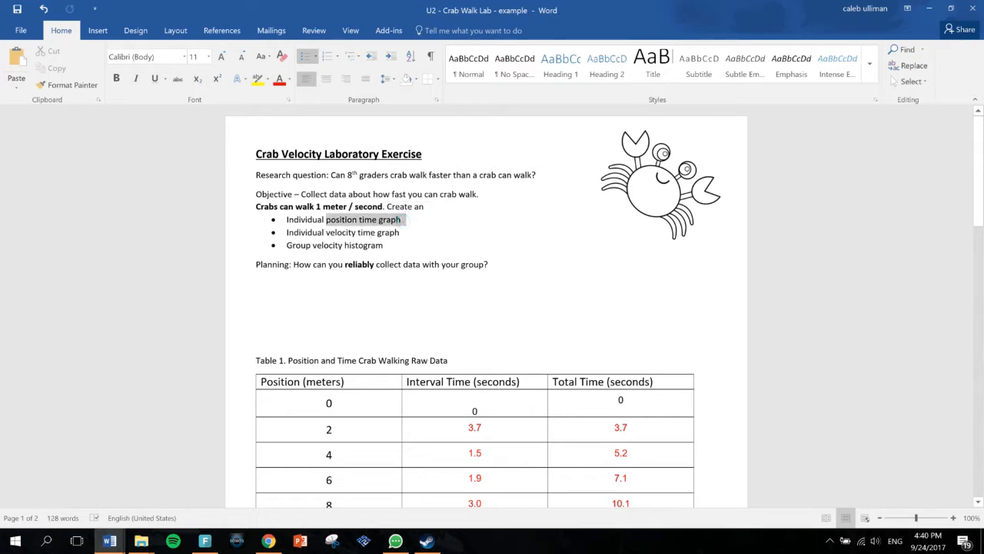
Review the required individual velocity time graph and the two crab-walk data tables in the lab document
{"action": "left_click_drag", "start_coordinate": [400, 232], "coordinate": [286, 232]}
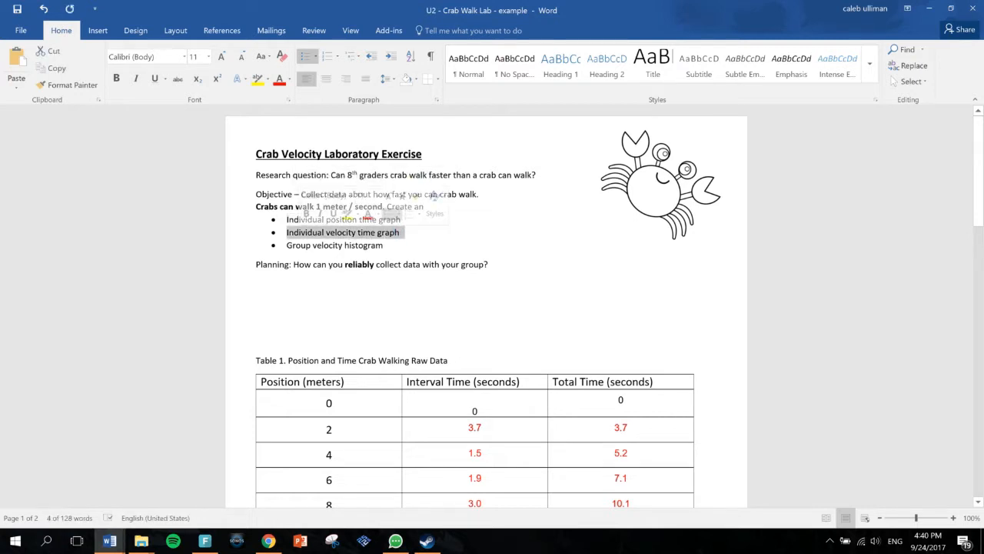
{"action": "scroll", "coordinate": [486, 307], "scroll_direction": "down", "scroll_amount": 3}
{"action": "scroll", "coordinate": [486, 308], "scroll_direction": "down", "scroll_amount": 3}
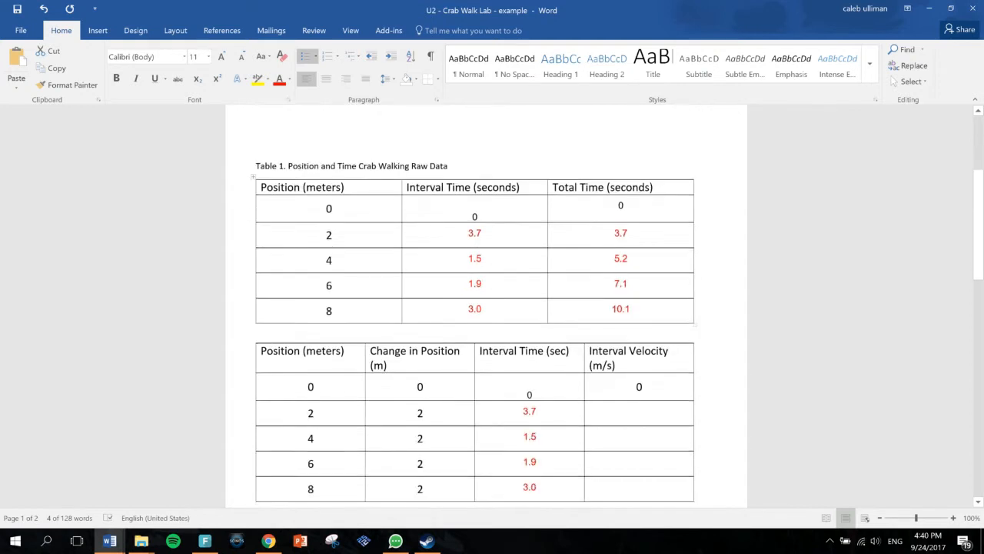
{"action": "left_click_drag", "start_coordinate": [313, 179], "coordinate": [685, 303]}
{"action": "left_click_drag", "start_coordinate": [364, 340], "coordinate": [676, 481]}
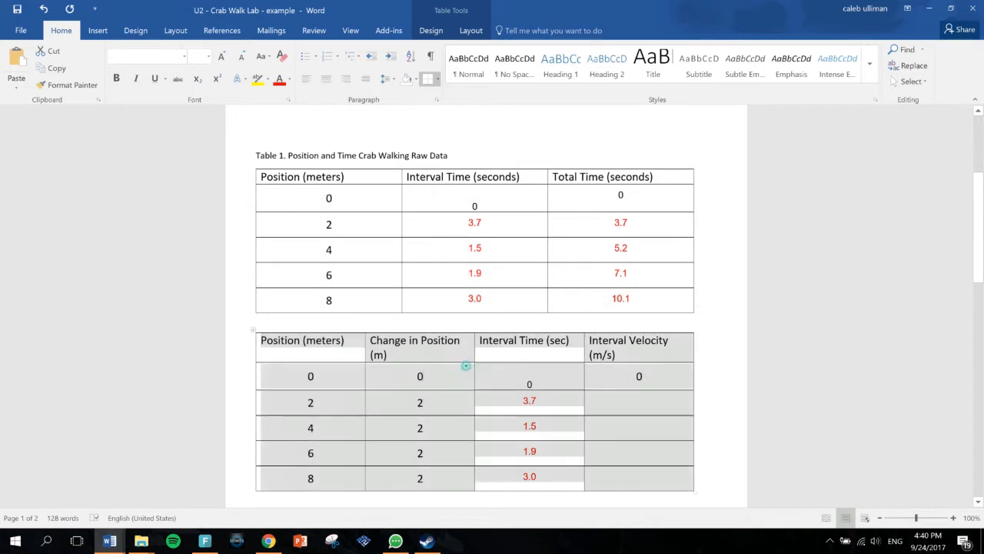
{"action": "left_click", "coordinate": [467, 367]}
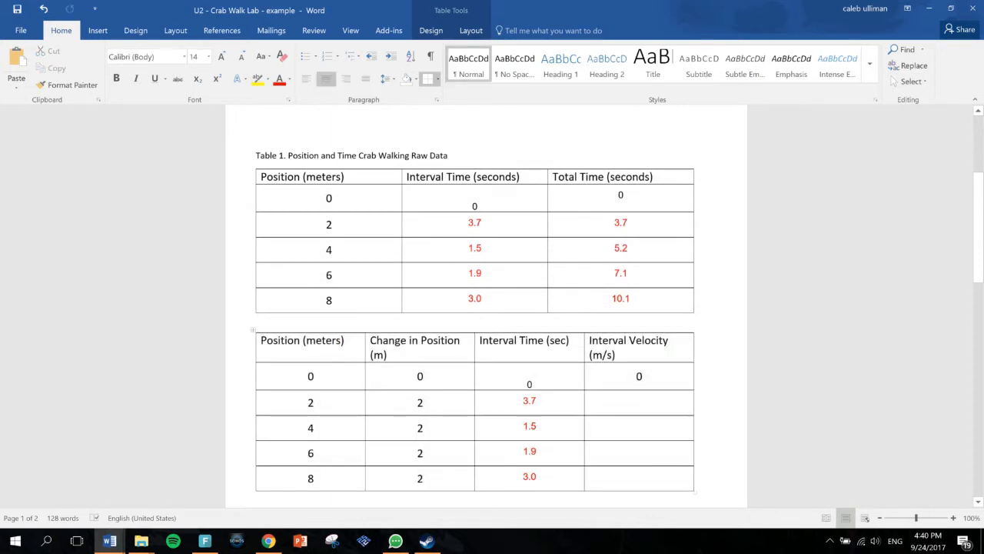
Switch to Google Drive in Chrome, try out a new blank Google Sheets spreadsheet in the Physics Folder, and close it again
{"action": "left_click", "coordinate": [268, 540]}
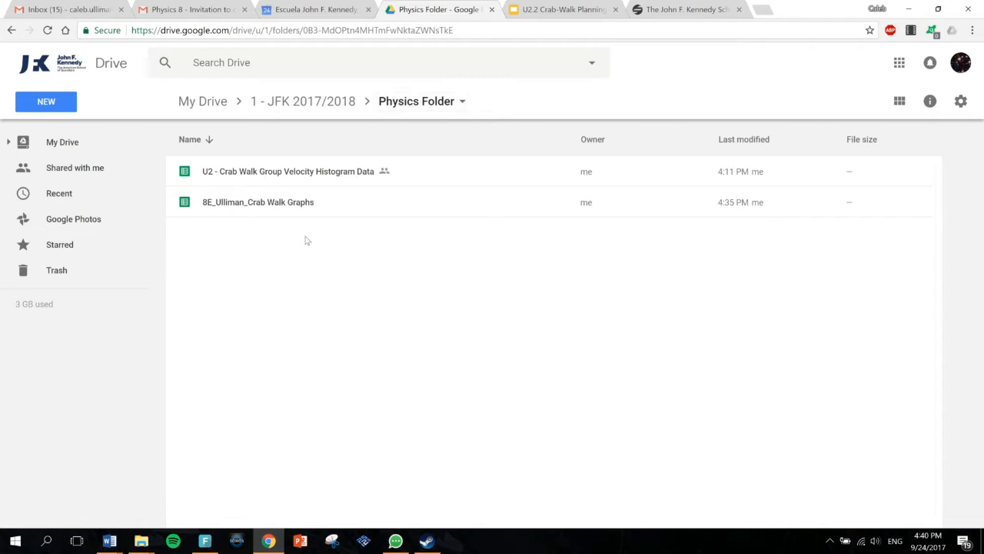
{"action": "left_click", "coordinate": [47, 108]}
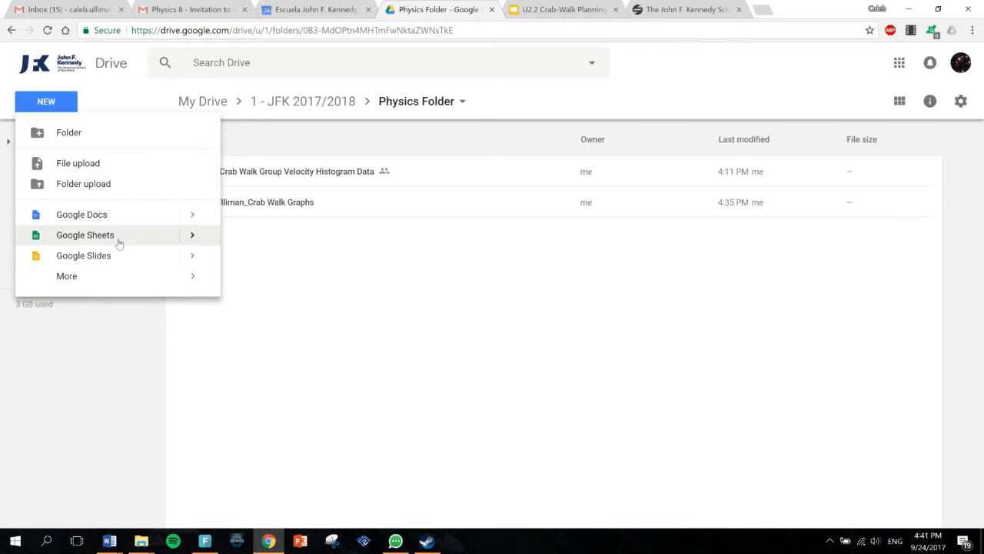
{"action": "left_click", "coordinate": [119, 241]}
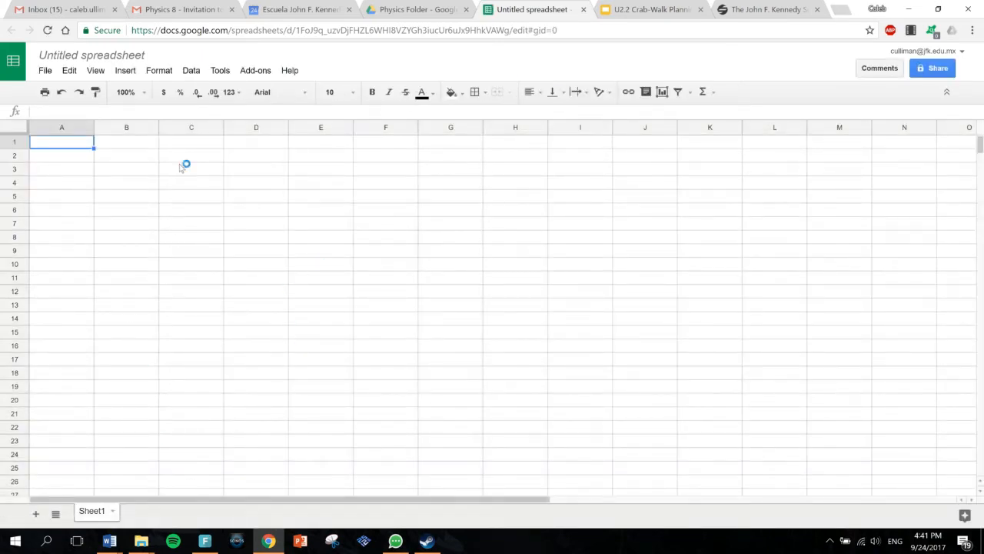
{"action": "left_click_drag", "start_coordinate": [180, 167], "coordinate": [352, 221]}
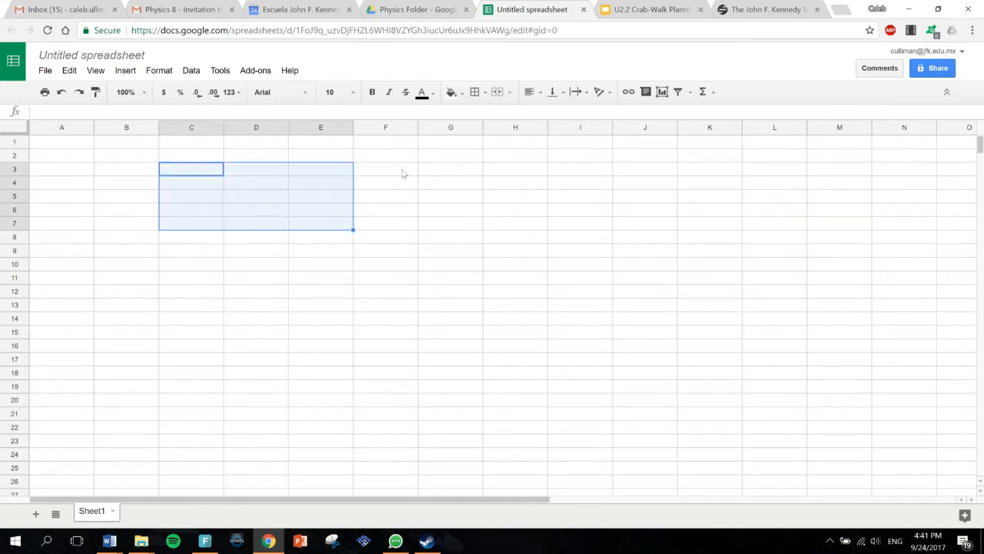
{"action": "left_click", "coordinate": [584, 9]}
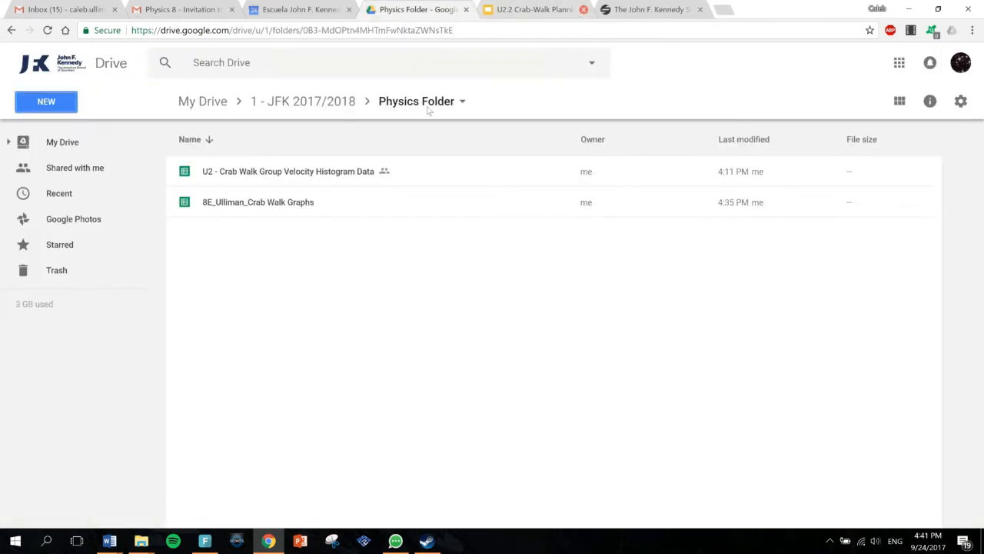
Open the existing Crab Walk Graphs spreadsheet and look through its Position time graph, Individual velocity graph and Group Velocity Histogram sheets
{"action": "double_click", "coordinate": [229, 206]}
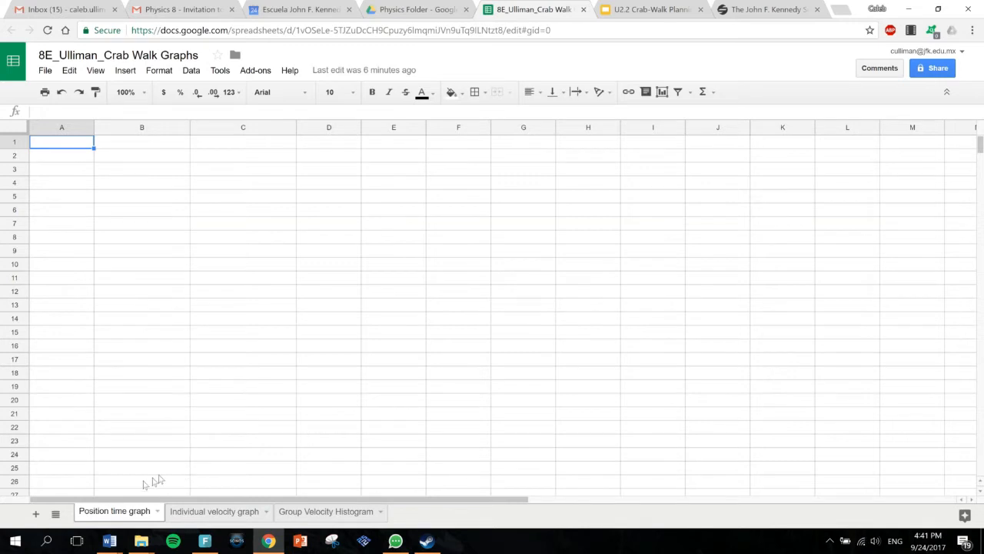
{"action": "left_click", "coordinate": [200, 513]}
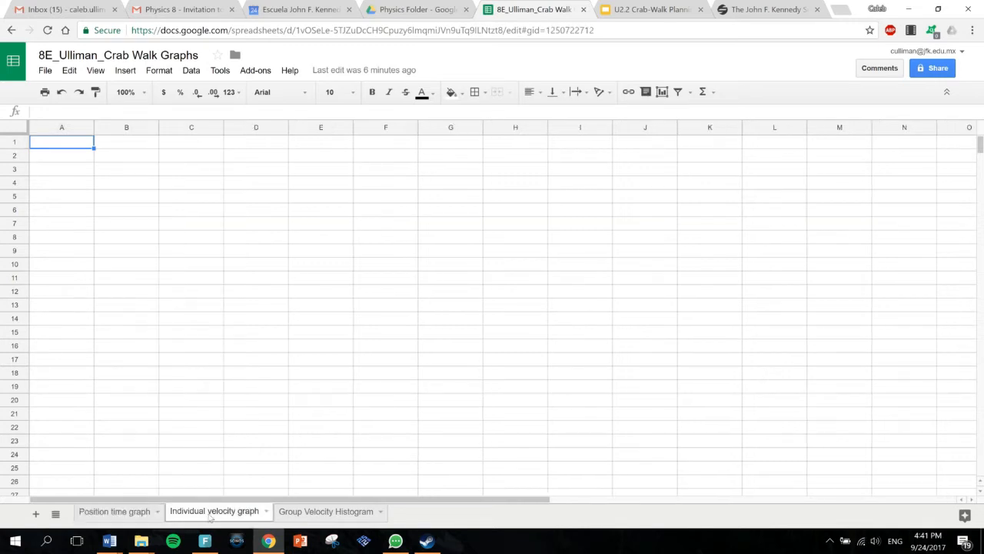
{"action": "left_click", "coordinate": [301, 513]}
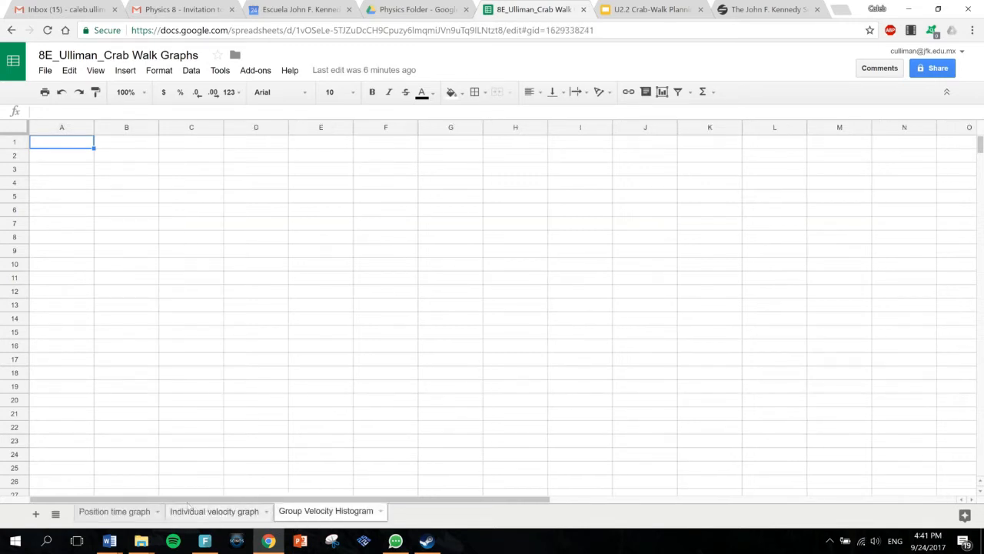
{"action": "left_click", "coordinate": [138, 513]}
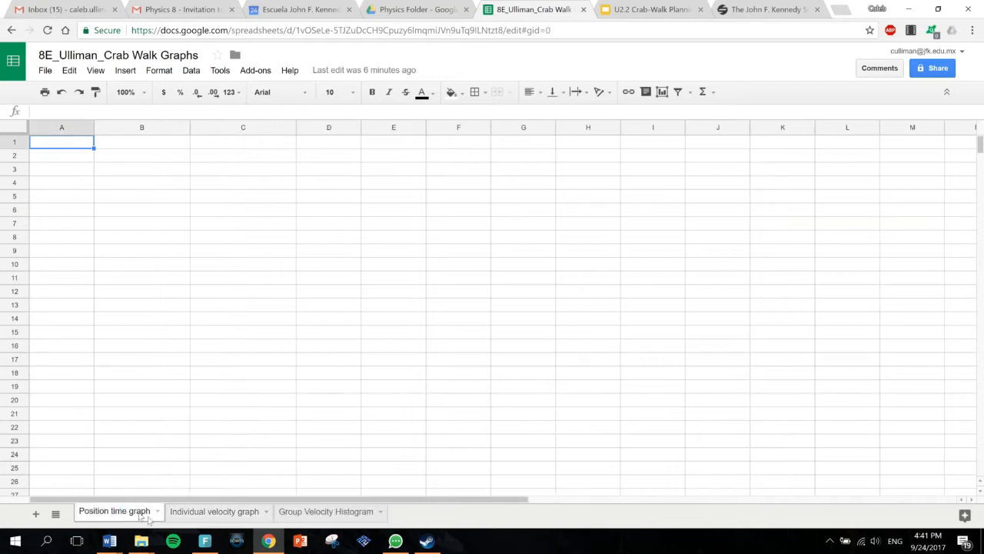
{"action": "left_click", "coordinate": [227, 513]}
{"action": "left_click", "coordinate": [329, 513]}
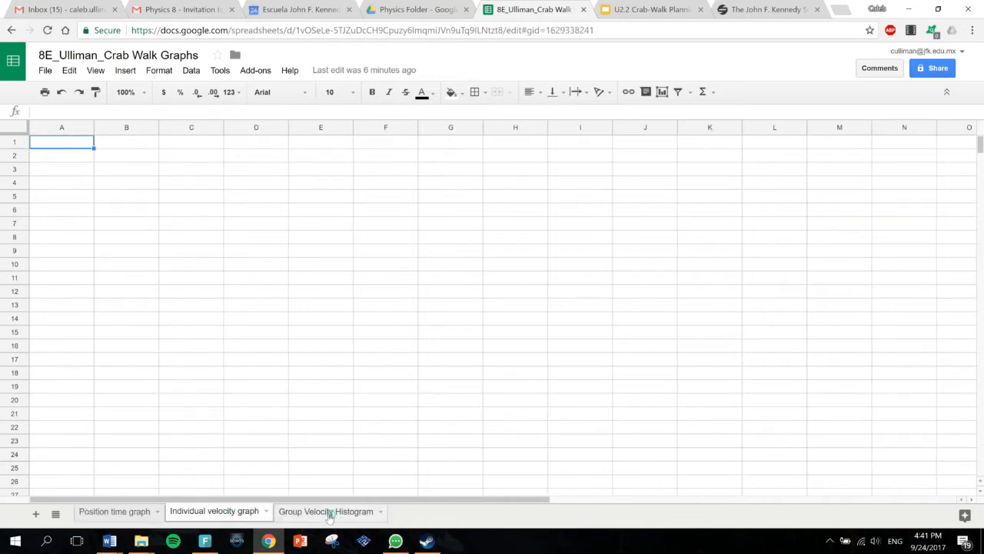
{"action": "left_click", "coordinate": [112, 511]}
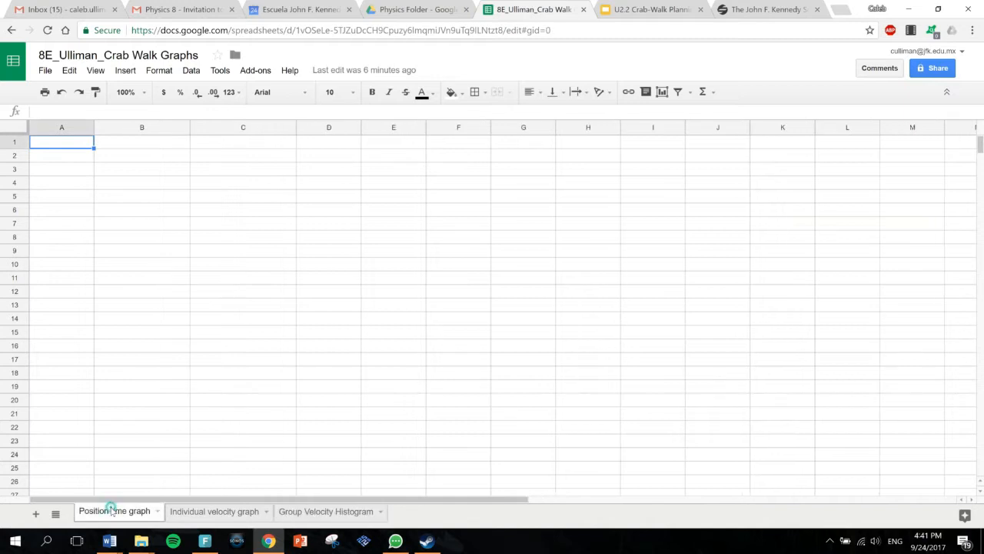
Return to the Physics Folder in Google Drive and create a new blank Google Sheets spreadsheet
{"action": "left_click", "coordinate": [419, 9]}
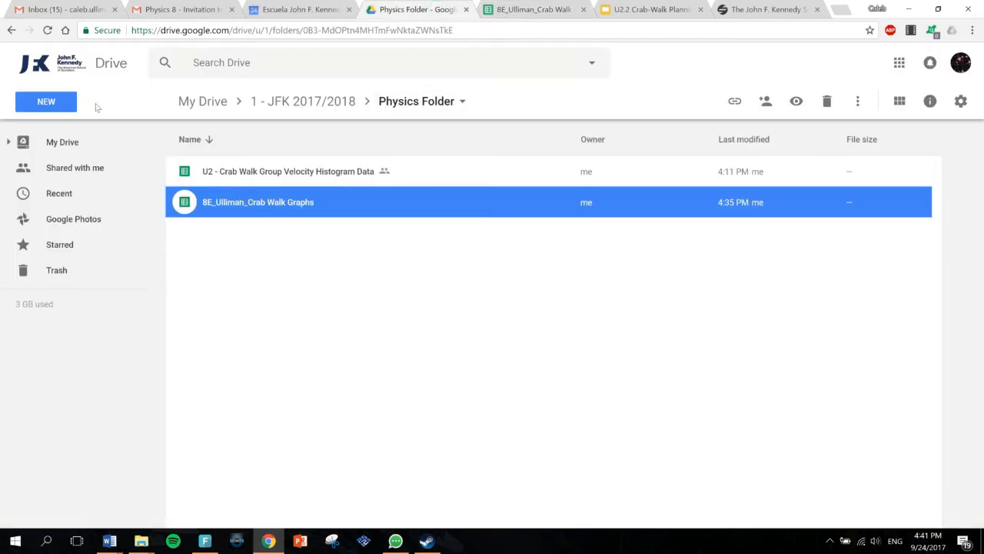
{"action": "left_click", "coordinate": [48, 101]}
{"action": "left_click", "coordinate": [88, 235]}
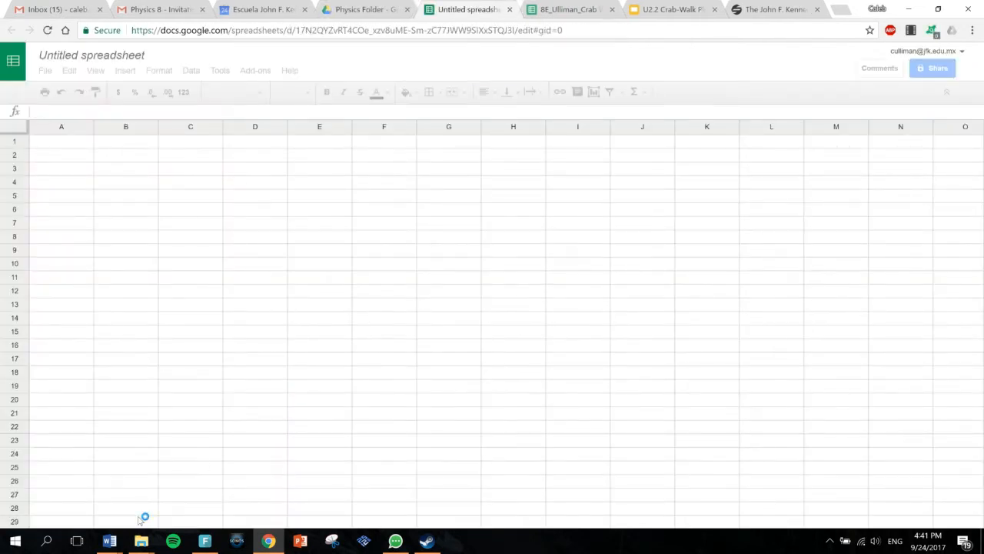
{"action": "left_click", "coordinate": [112, 512]}
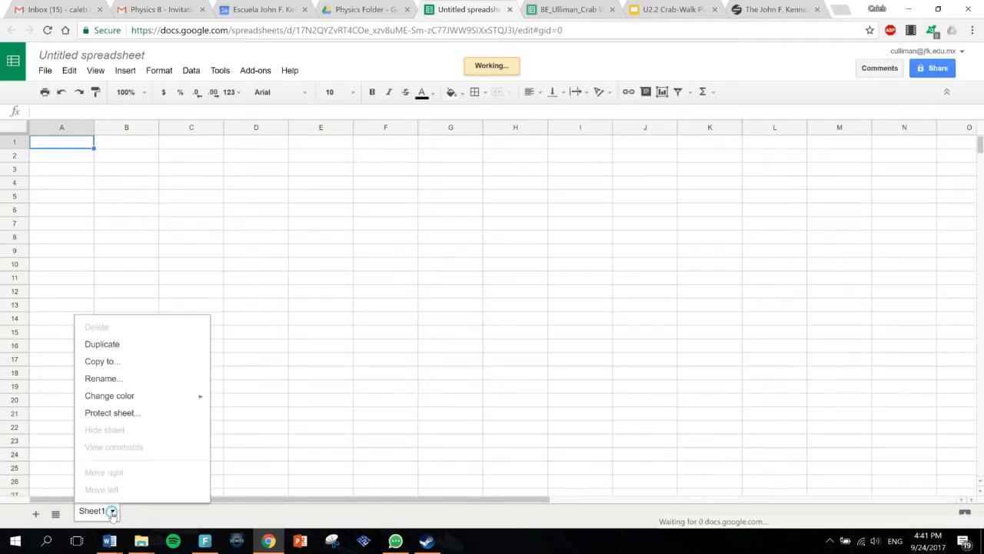
{"action": "left_click", "coordinate": [103, 377]}
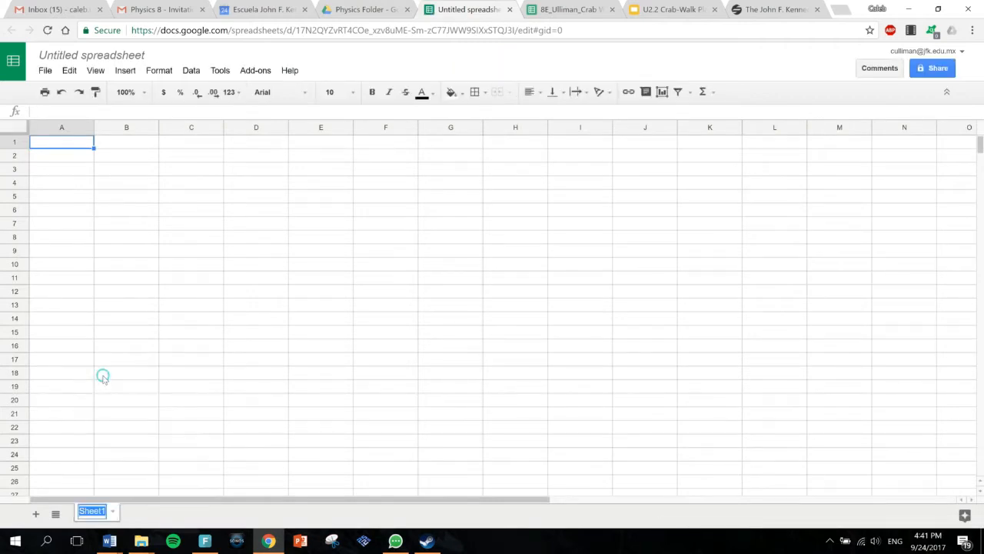
{"action": "left_click", "coordinate": [543, 6]}
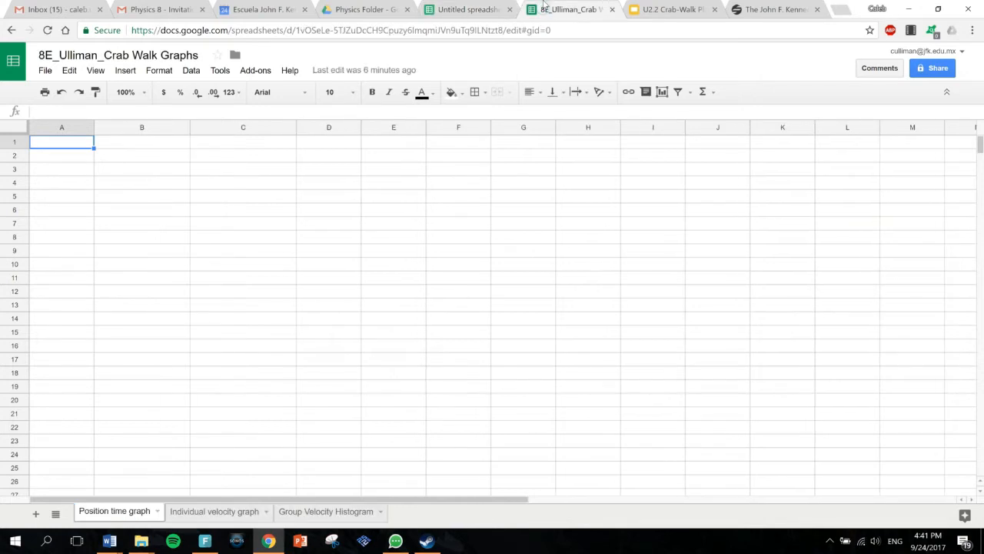
{"action": "left_click", "coordinate": [498, 7]}
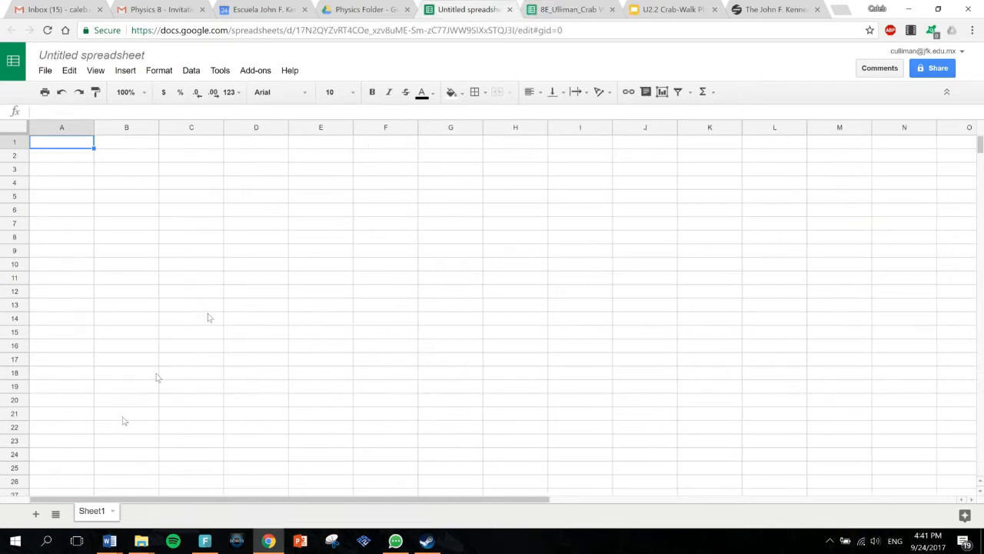
Rename Sheet1 of the untitled spreadsheet as Position Time Graph and add two more sheets
{"action": "left_click", "coordinate": [110, 513]}
{"action": "left_click", "coordinate": [123, 376]}
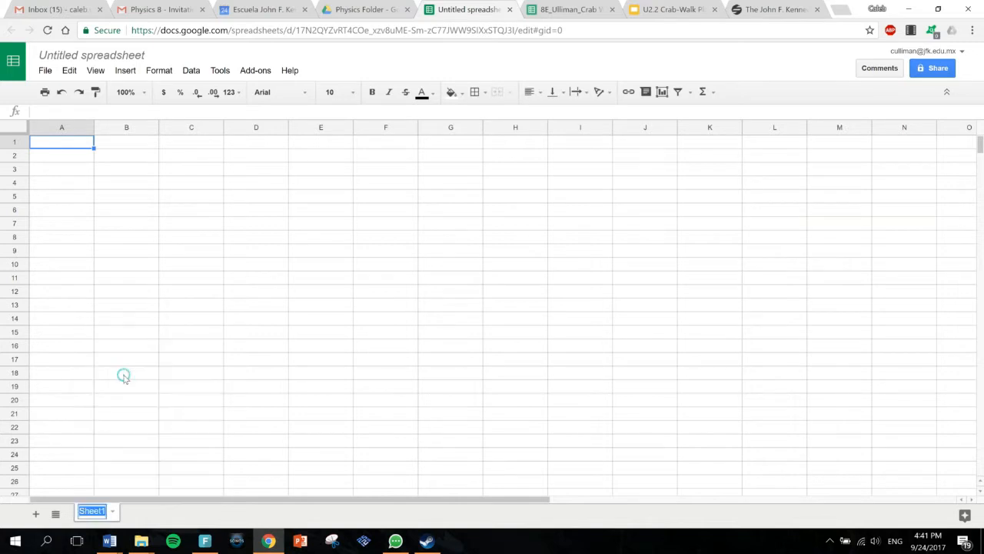
{"action": "type", "text": "Position Time G"}
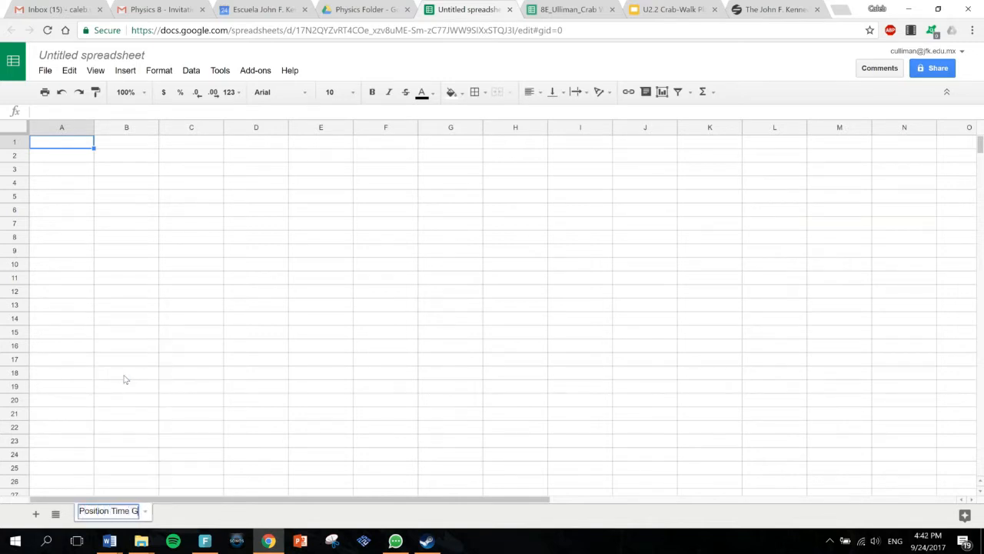
{"action": "type", "text": "rapg"}
{"action": "key", "text": "BackSpace"}
{"action": "type", "text": "h"}
{"action": "left_click", "coordinate": [125, 377]}
{"action": "left_click", "coordinate": [35, 514]}
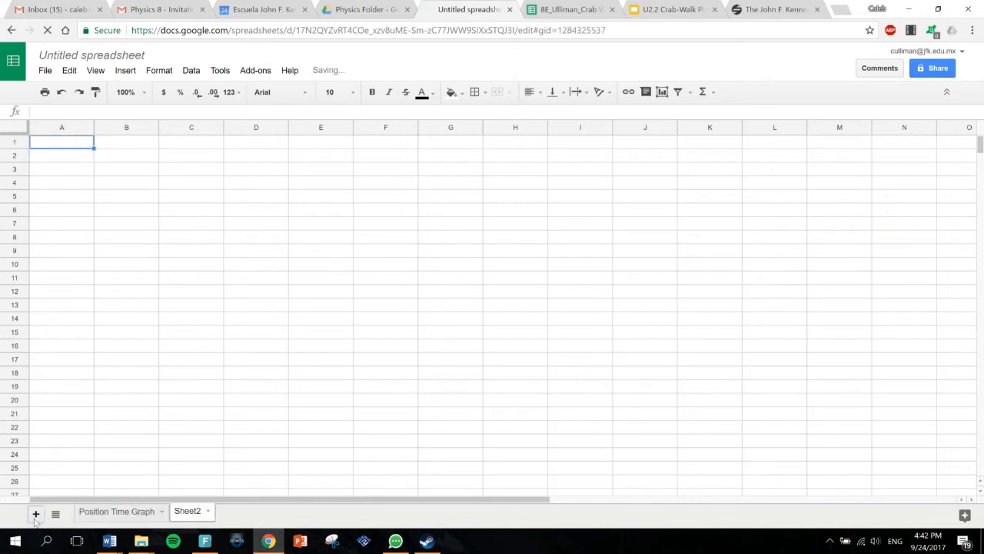
{"action": "left_click", "coordinate": [35, 513]}
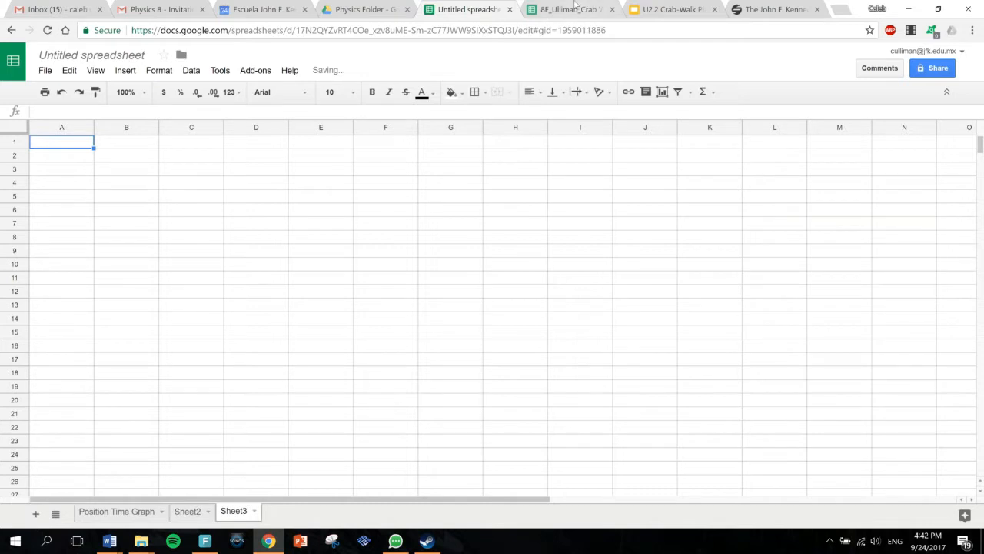
Return to the existing Crab Walk Graphs spreadsheet and select cell B1 on its Position time graph sheet
{"action": "left_click", "coordinate": [572, 9]}
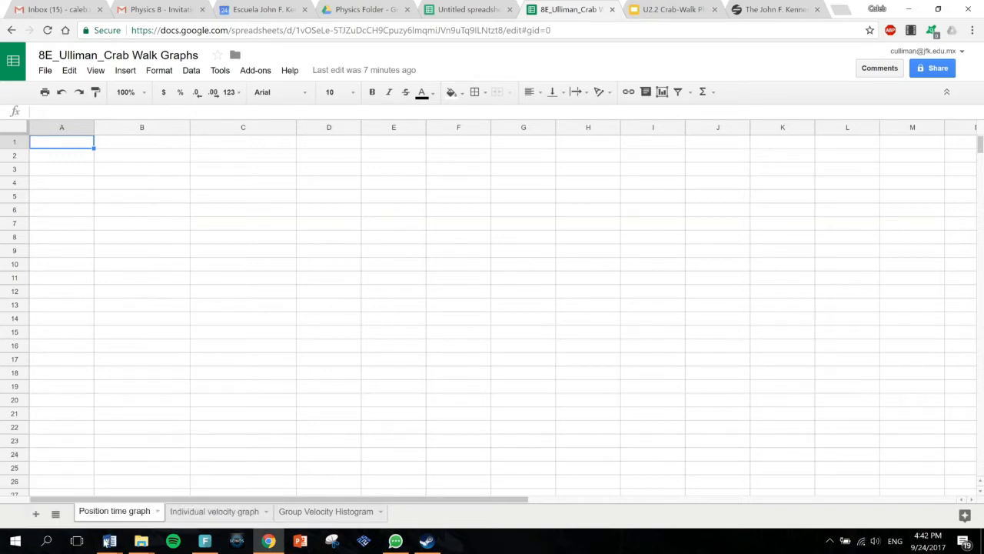
{"action": "mouse_move", "coordinate": [105, 542]}
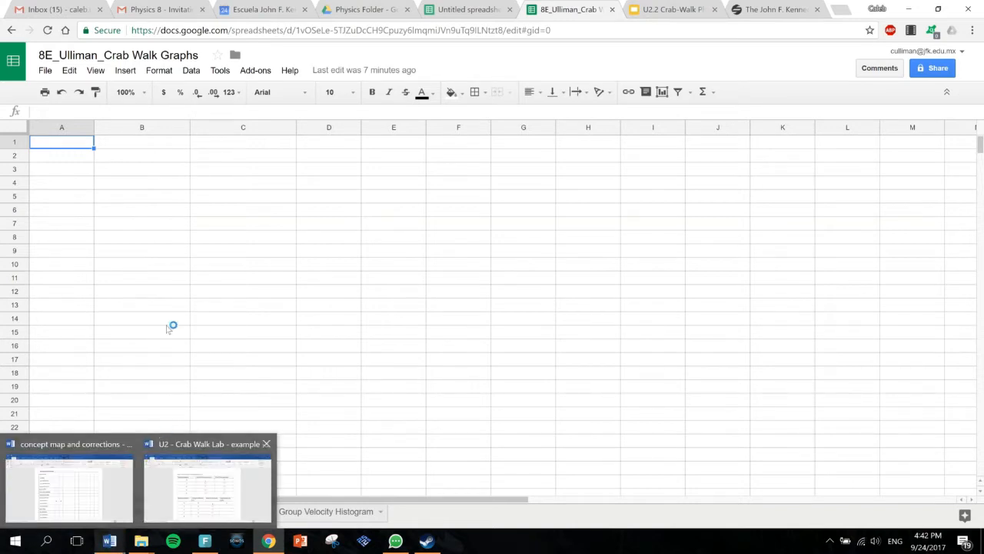
{"action": "left_click", "coordinate": [127, 142]}
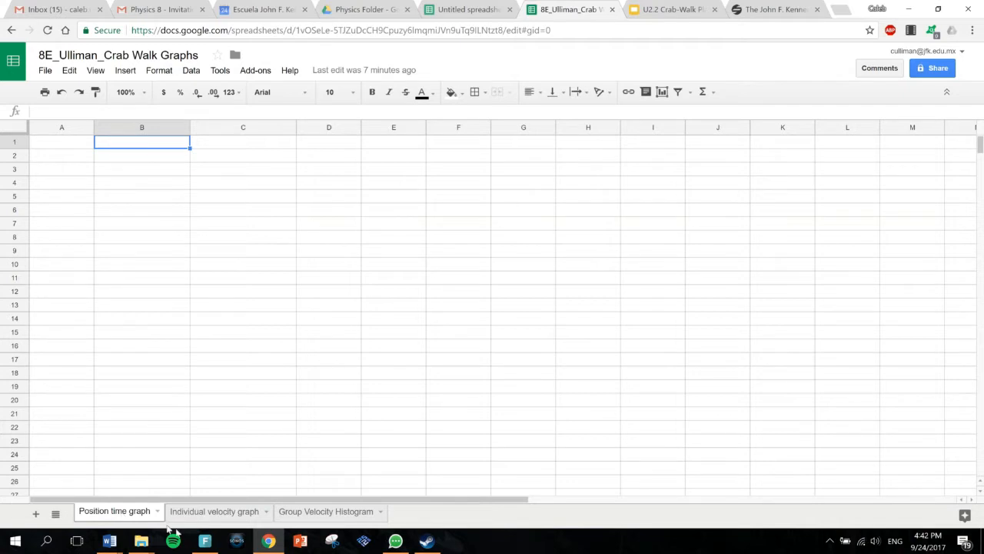
Copy the Position (meters) column of Table 1 from the Word lab document into the Position Time graph sheet, starting at cell C2
{"action": "mouse_move", "coordinate": [108, 544]}
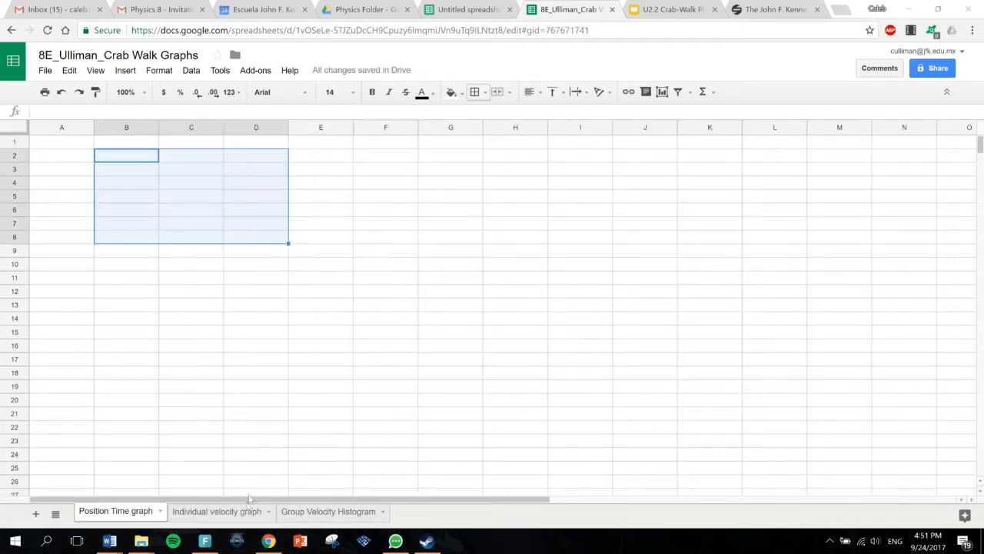
{"action": "mouse_move", "coordinate": [109, 541]}
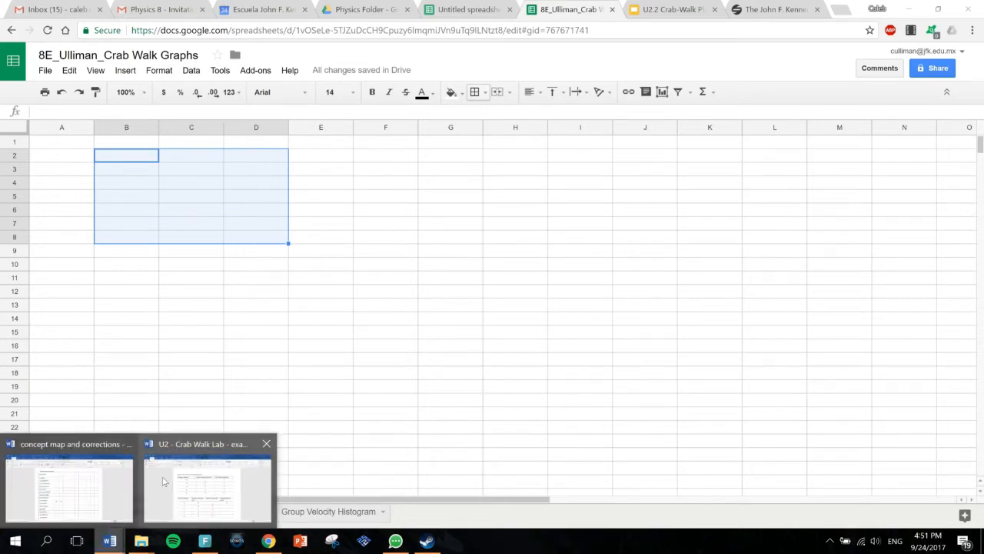
{"action": "left_click", "coordinate": [164, 482]}
{"action": "left_click_drag", "start_coordinate": [346, 176], "coordinate": [360, 313]}
{"action": "key", "text": "ctrl+c"}
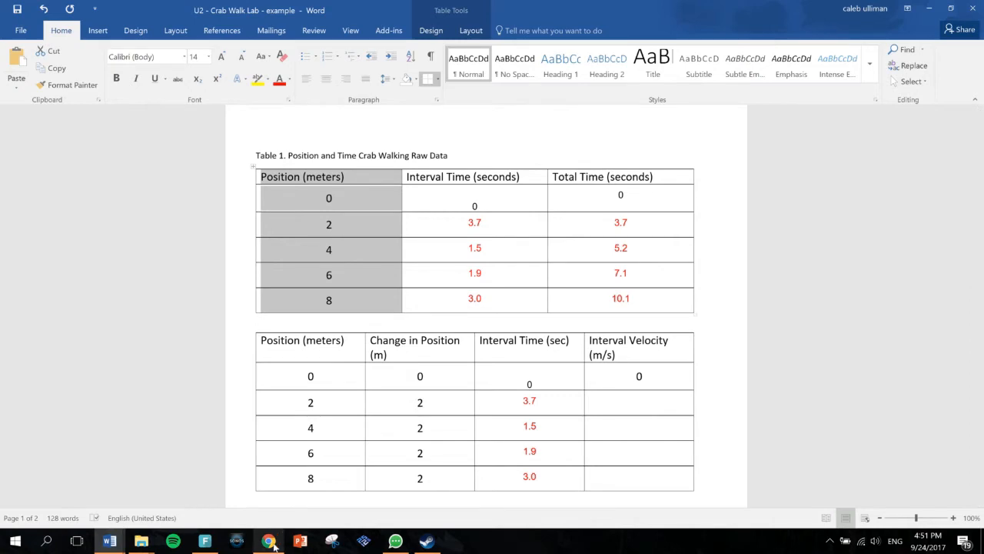
{"action": "left_click", "coordinate": [268, 541]}
{"action": "left_click", "coordinate": [187, 157]}
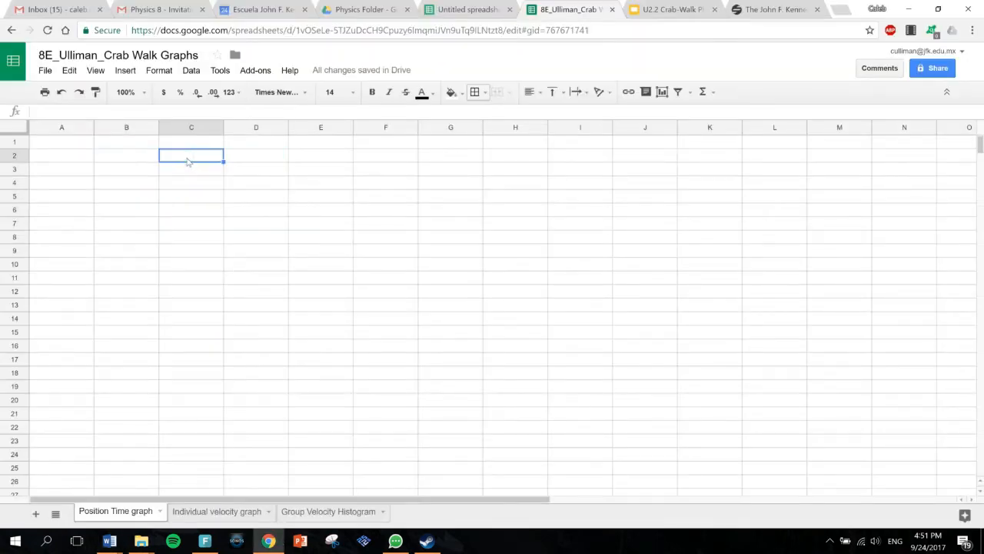
{"action": "key", "text": "ctrl+v"}
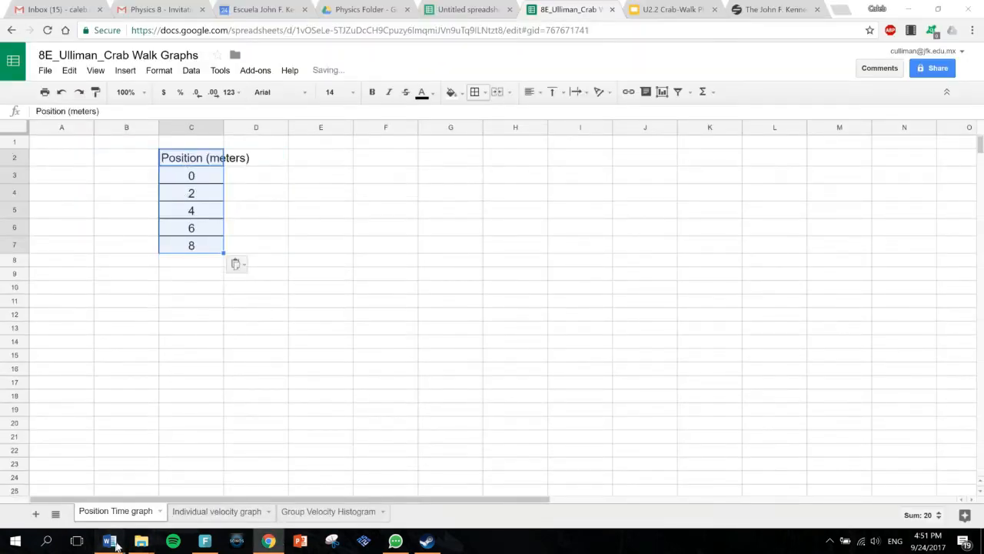
Copy Table 1's Total Time (seconds) column from the Word document into cell D2 of the Position Time graph sheet, and widen columns C and D
{"action": "mouse_move", "coordinate": [114, 543]}
{"action": "left_click", "coordinate": [178, 494]}
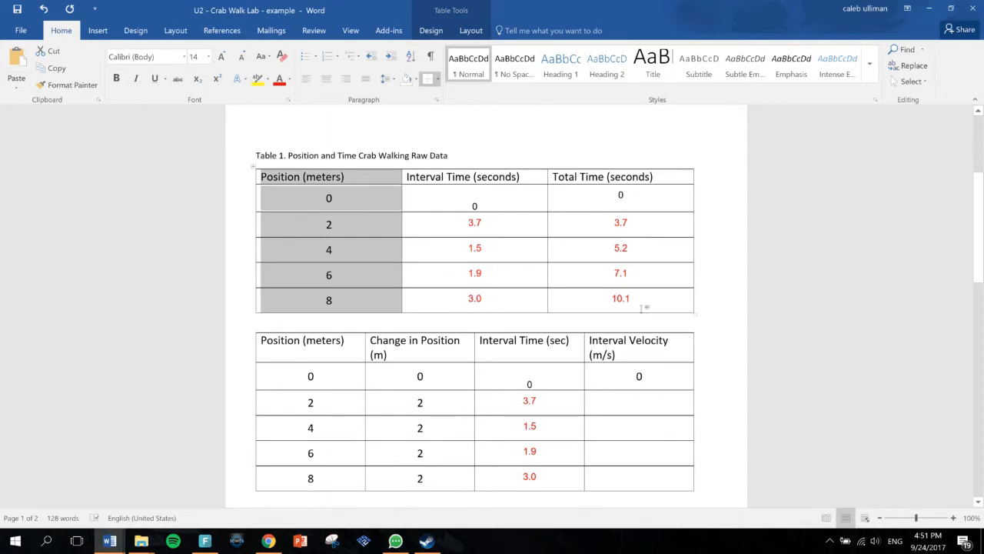
{"action": "left_click_drag", "start_coordinate": [642, 307], "coordinate": [603, 179]}
{"action": "key", "text": "ctrl+c"}
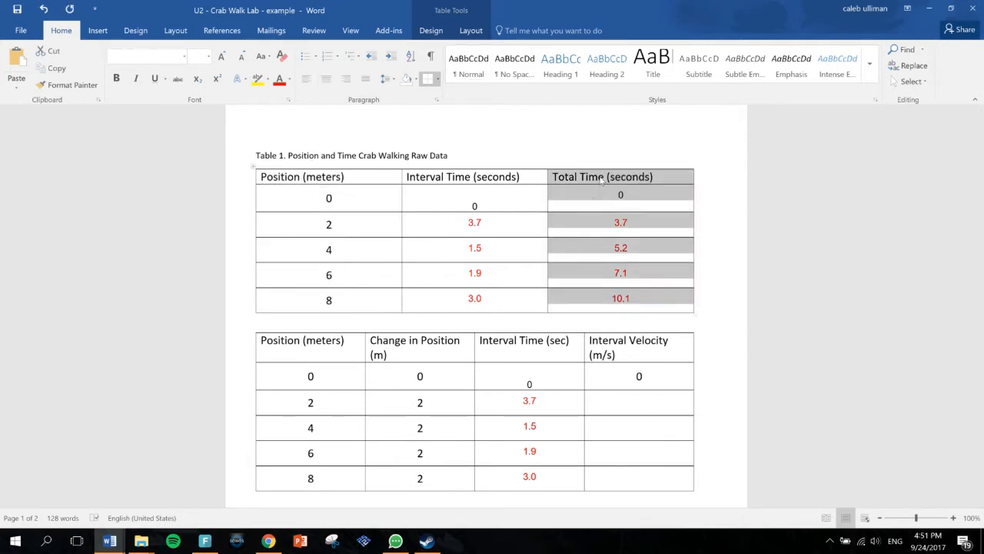
{"action": "left_click", "coordinate": [269, 543]}
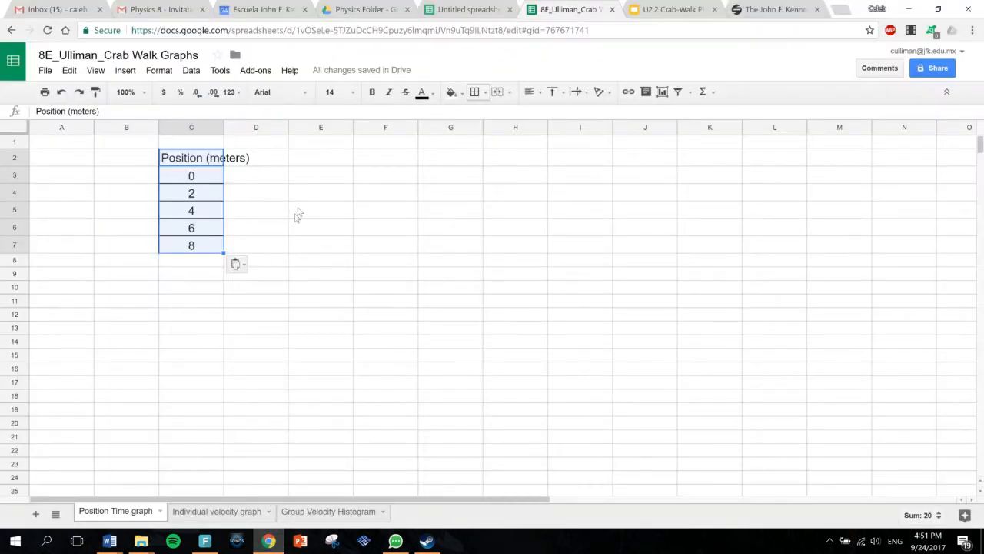
{"action": "left_click", "coordinate": [281, 166]}
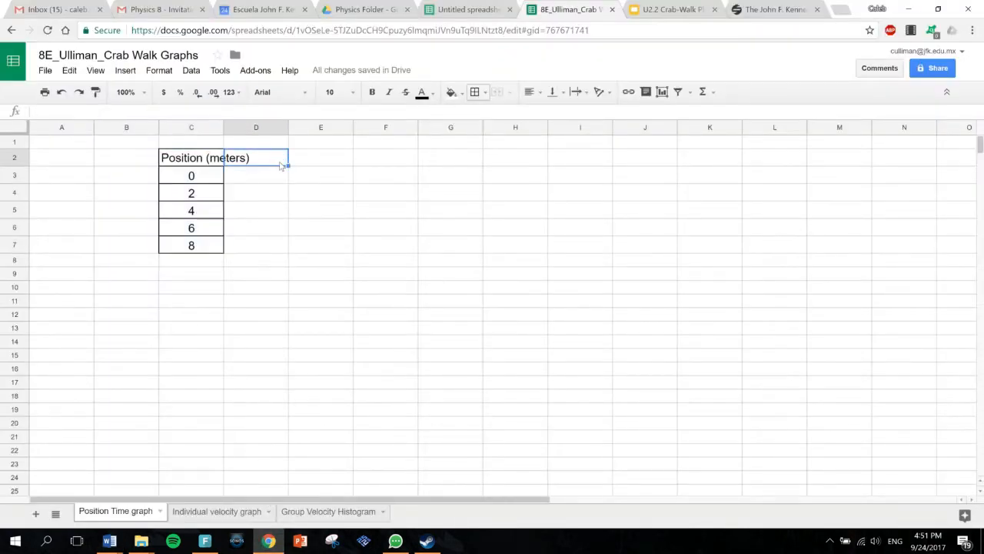
{"action": "key", "text": "ctrl+v"}
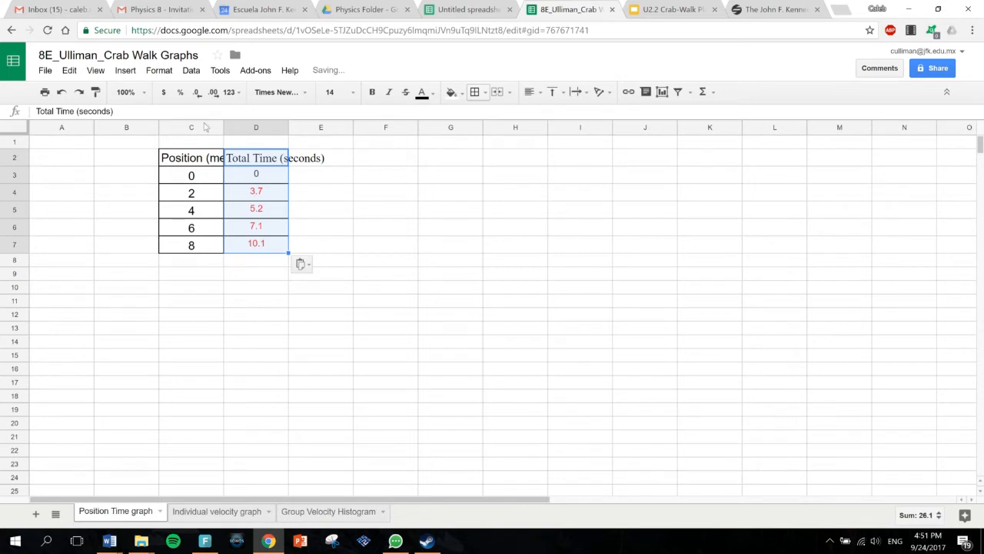
{"action": "left_click_drag", "start_coordinate": [223, 129], "coordinate": [264, 127]}
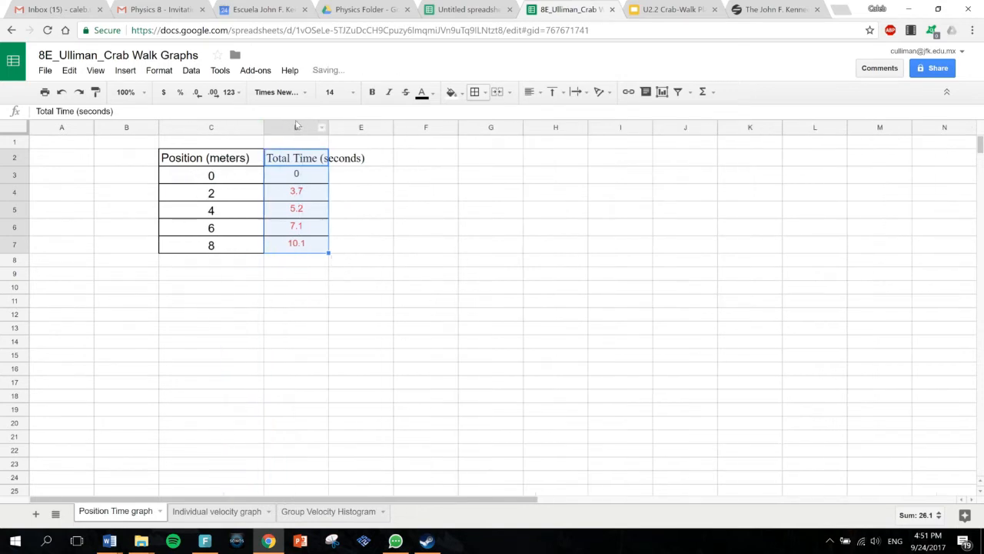
{"action": "left_click_drag", "start_coordinate": [327, 129], "coordinate": [387, 129]}
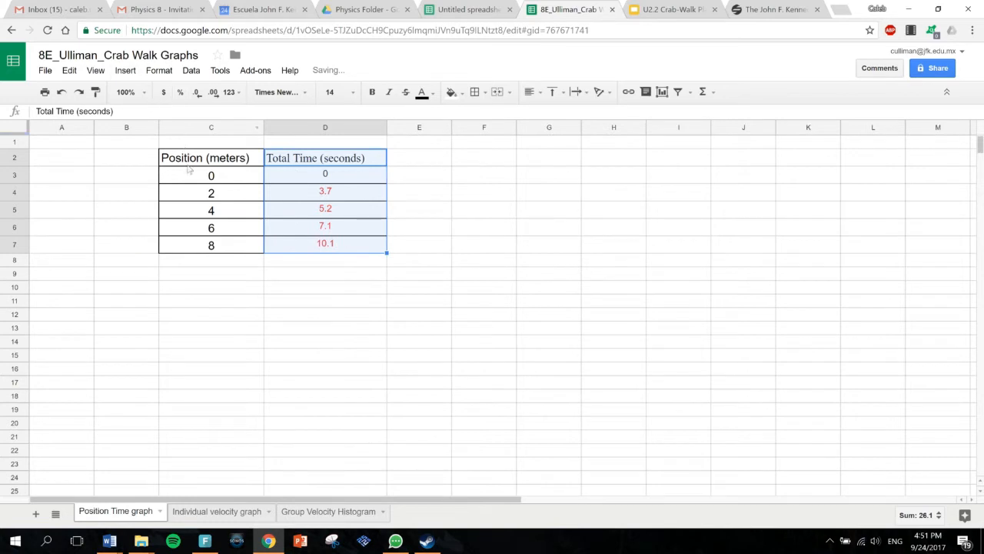
Insert a line chart of the range C2:D7 and move it down and to the right of the Position column
{"action": "left_click_drag", "start_coordinate": [192, 166], "coordinate": [294, 239]}
{"action": "left_click", "coordinate": [97, 70]}
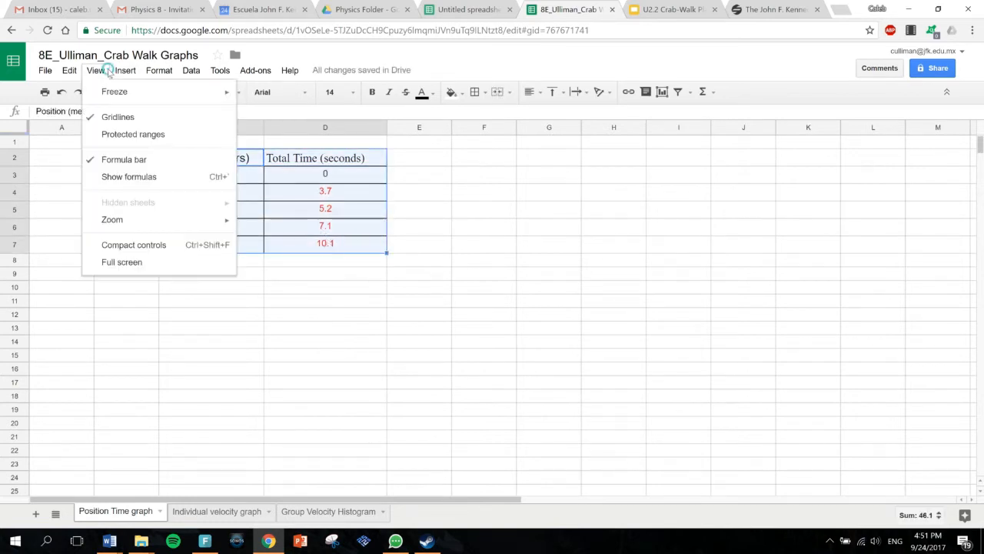
{"action": "mouse_move", "coordinate": [130, 74]}
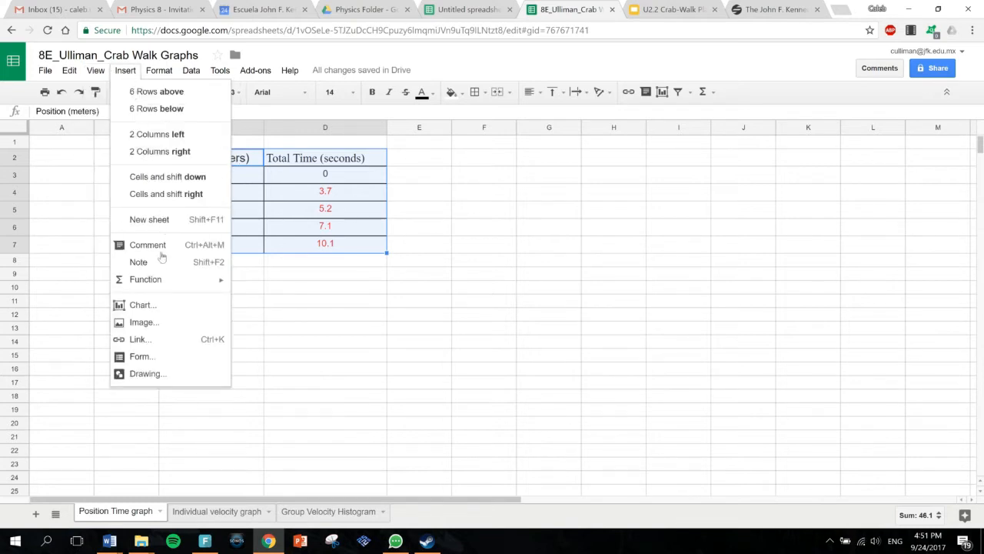
{"action": "left_click", "coordinate": [146, 304]}
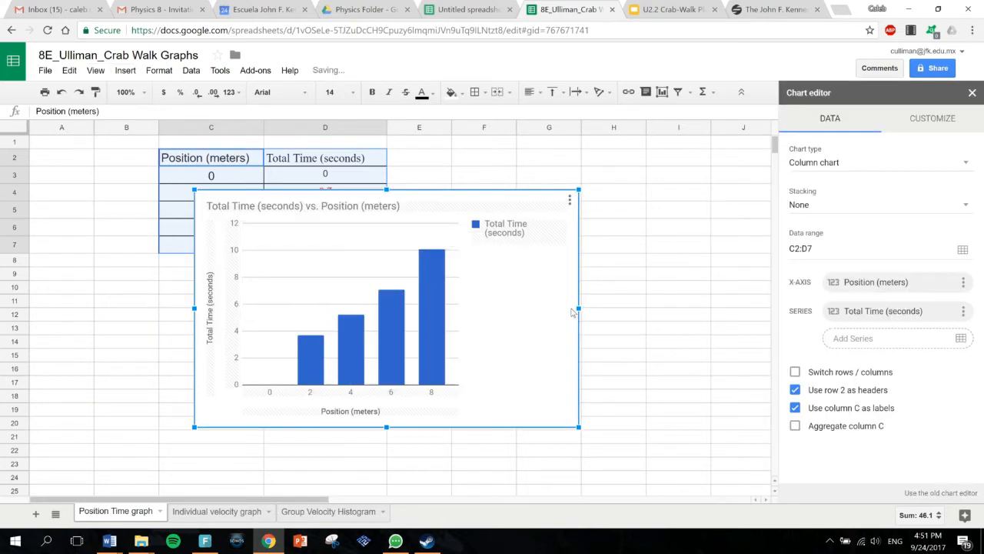
{"action": "left_click_drag", "start_coordinate": [536, 316], "coordinate": [692, 348]}
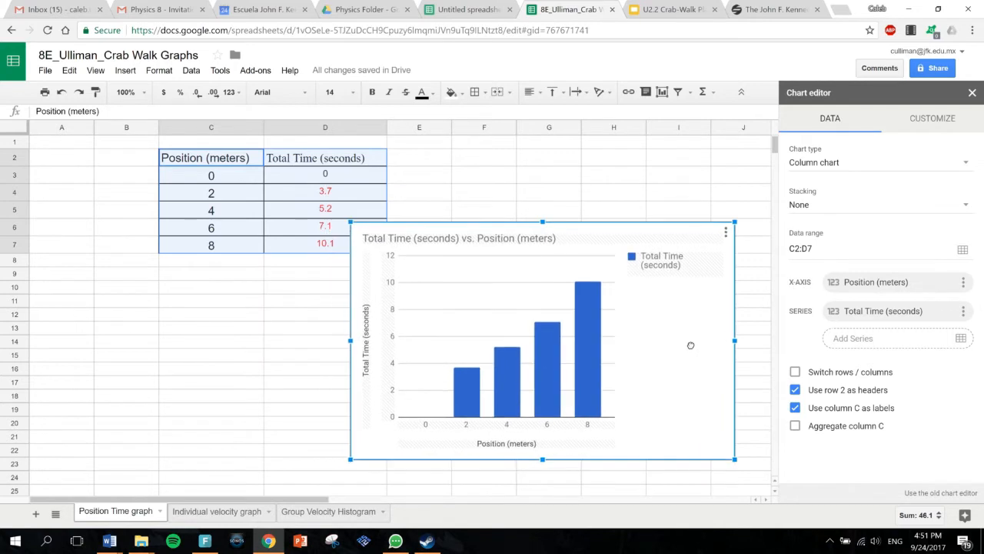
{"action": "left_click", "coordinate": [852, 166]}
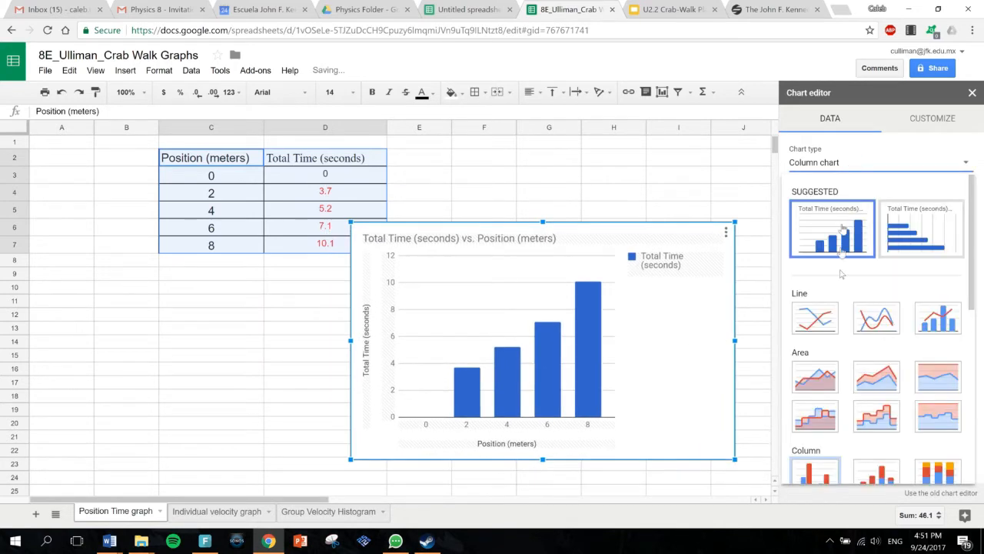
{"action": "left_click", "coordinate": [830, 331]}
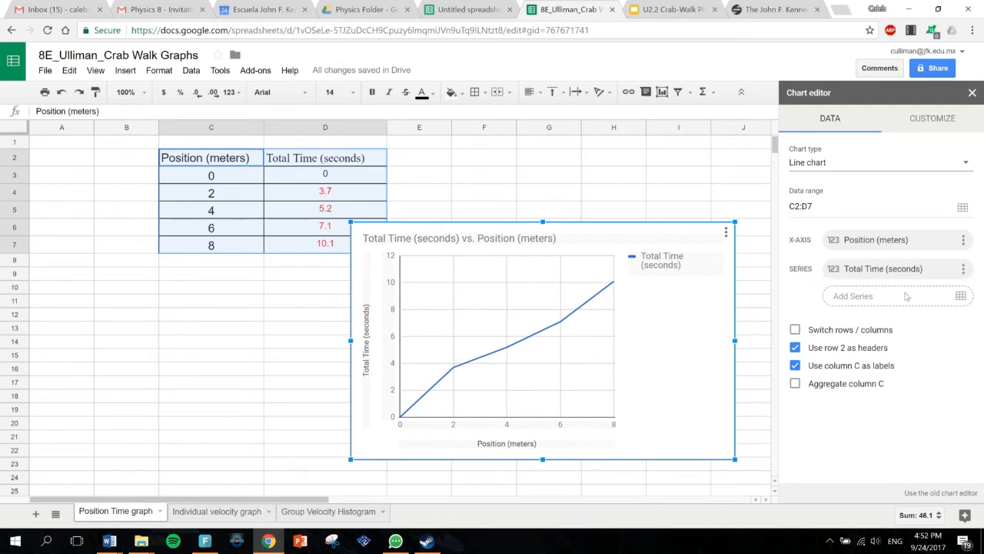
Add the Position (meters) range C2:C7 to the line chart as a second series
{"action": "left_click", "coordinate": [961, 297]}
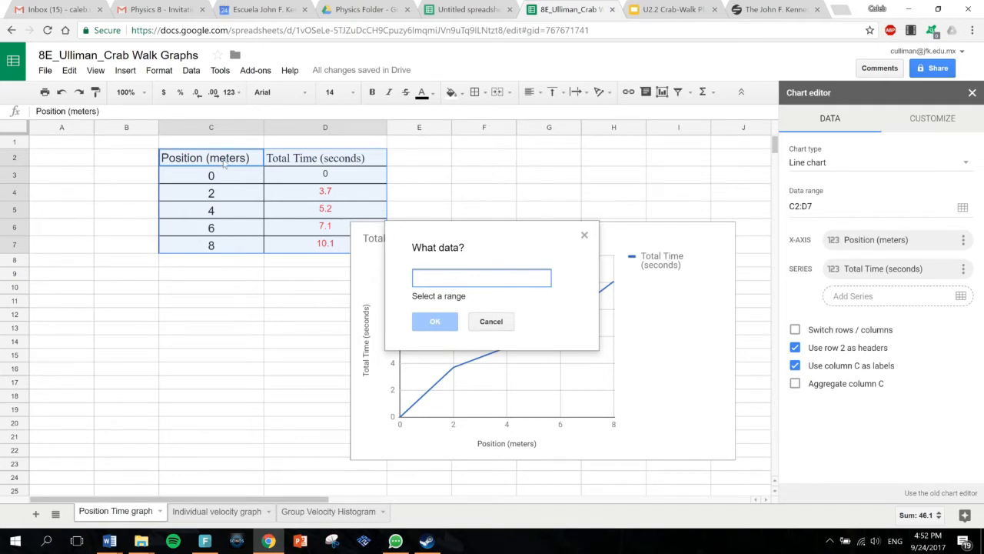
{"action": "left_click_drag", "start_coordinate": [224, 160], "coordinate": [227, 249]}
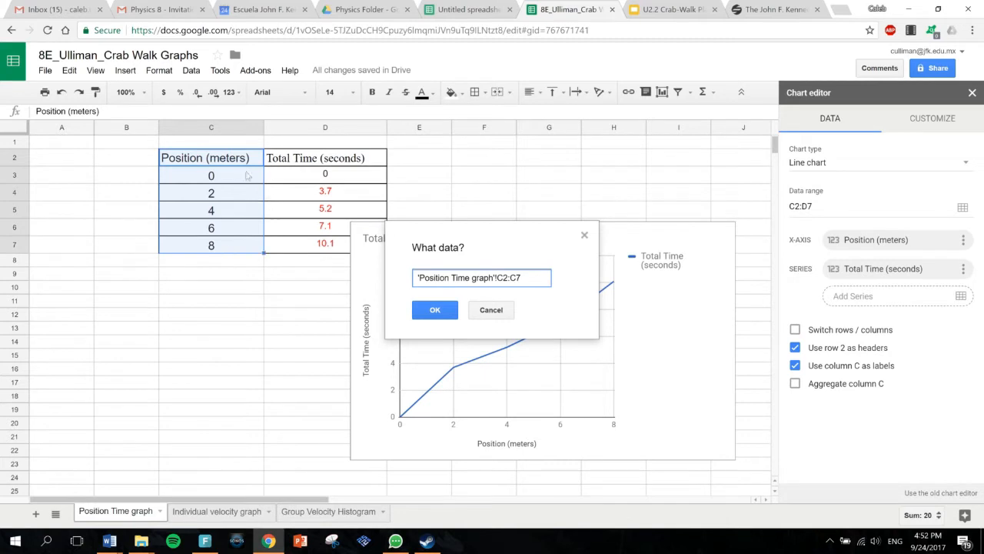
{"action": "left_click", "coordinate": [435, 310]}
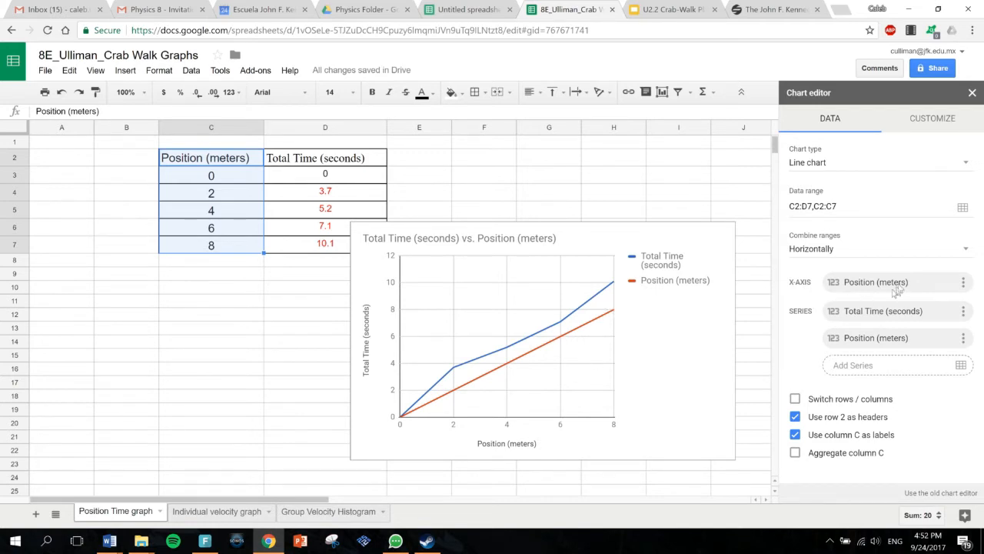
Replace the chart's X-axis data with the Total Time (seconds) range D2:D7 and remove the Total Time series
{"action": "left_click", "coordinate": [964, 282]}
{"action": "left_click", "coordinate": [867, 320]}
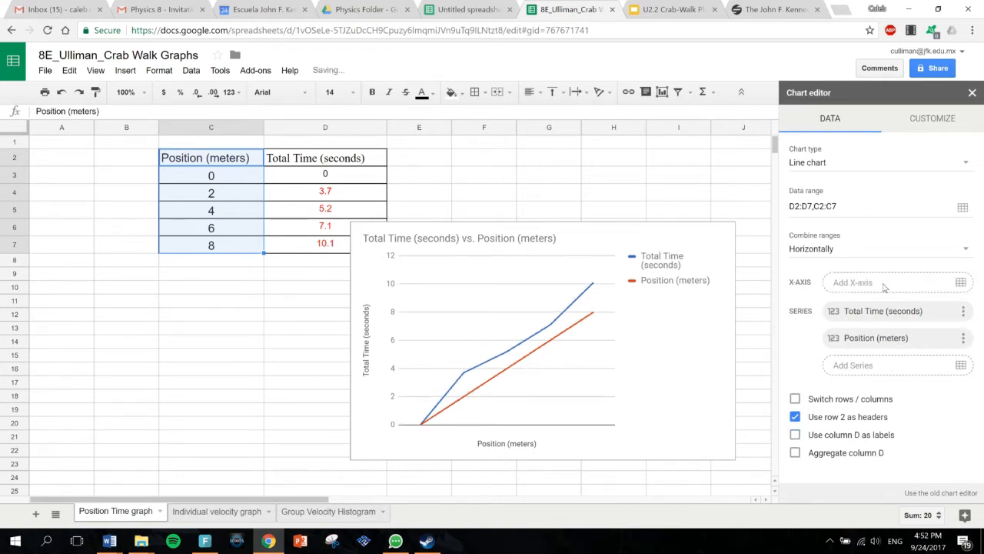
{"action": "left_click", "coordinate": [961, 282]}
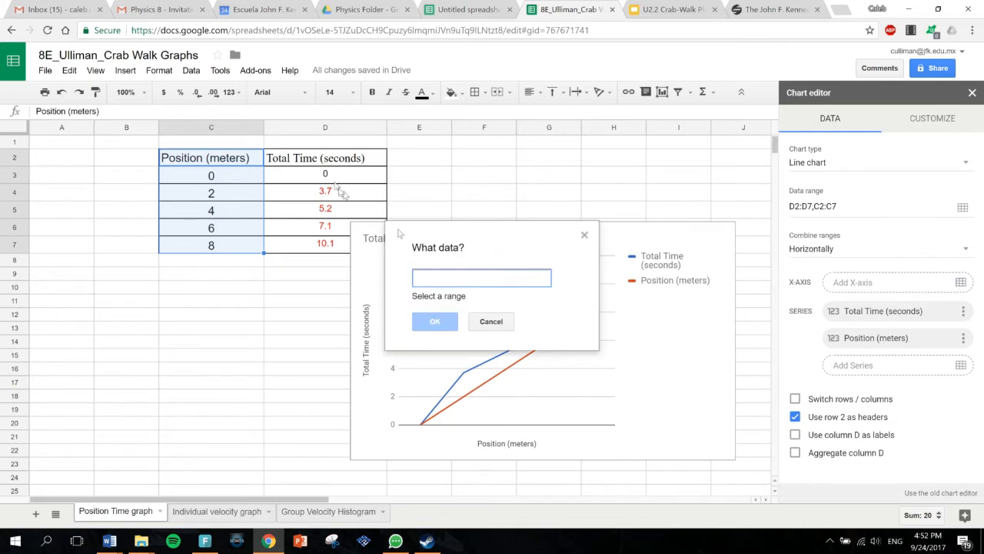
{"action": "left_click_drag", "start_coordinate": [335, 160], "coordinate": [339, 245]}
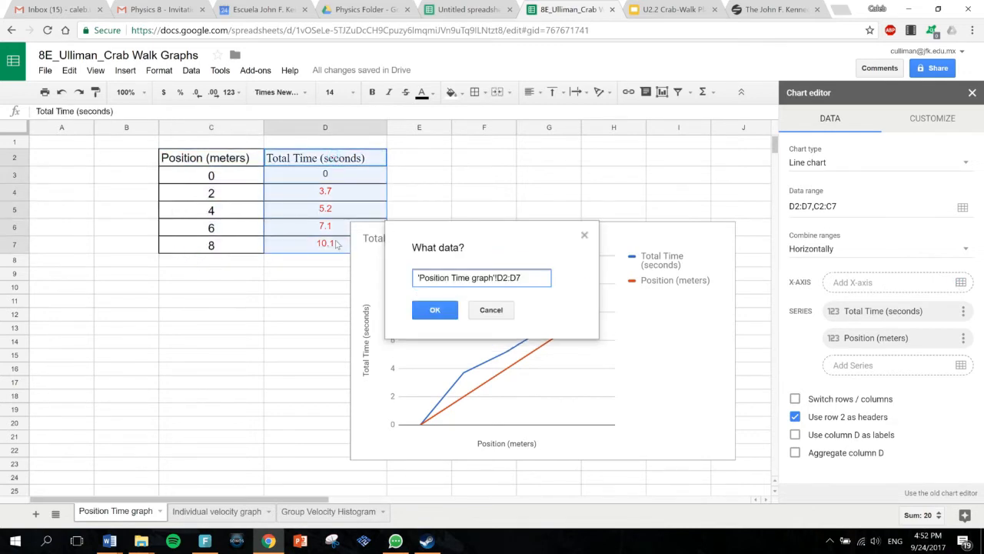
{"action": "left_click", "coordinate": [445, 306]}
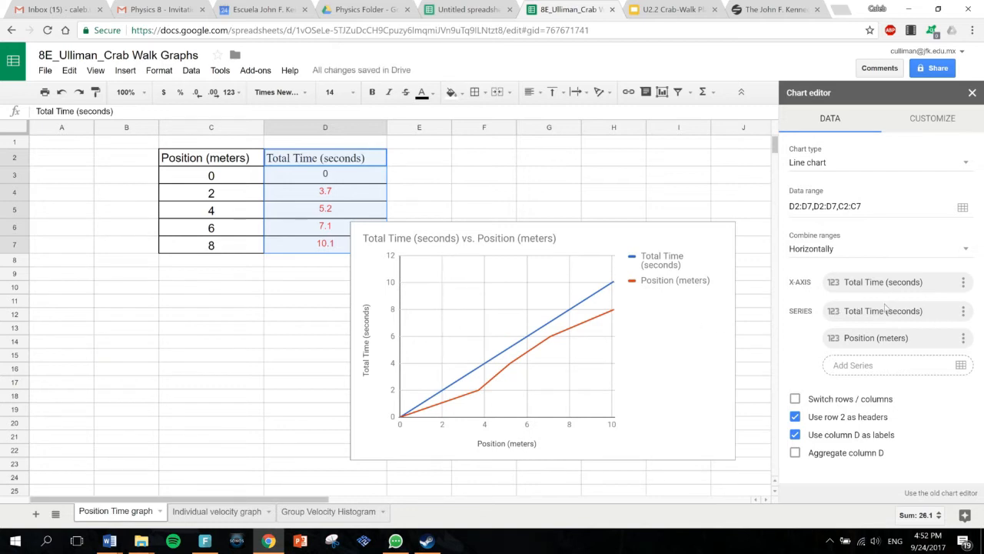
{"action": "left_click", "coordinate": [964, 314]}
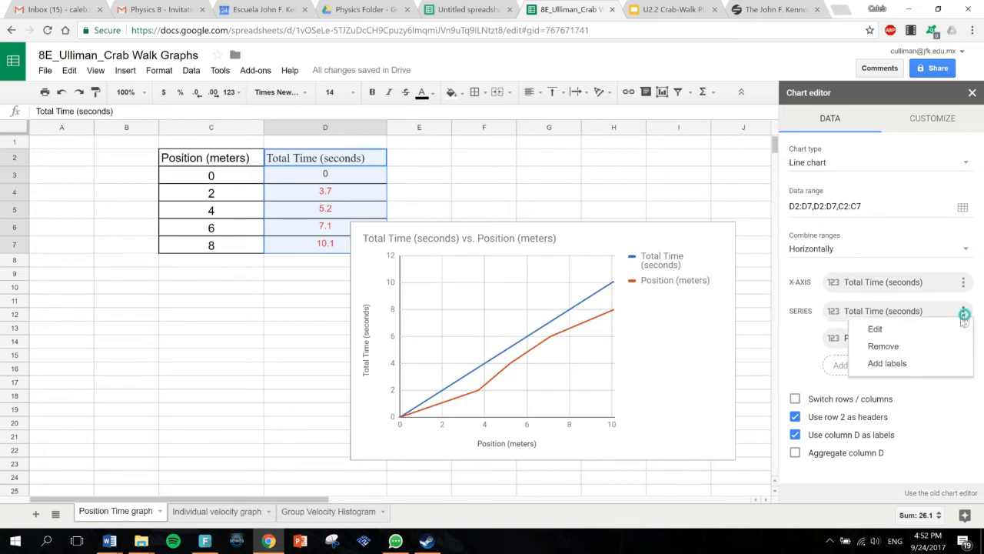
{"action": "left_click", "coordinate": [923, 346]}
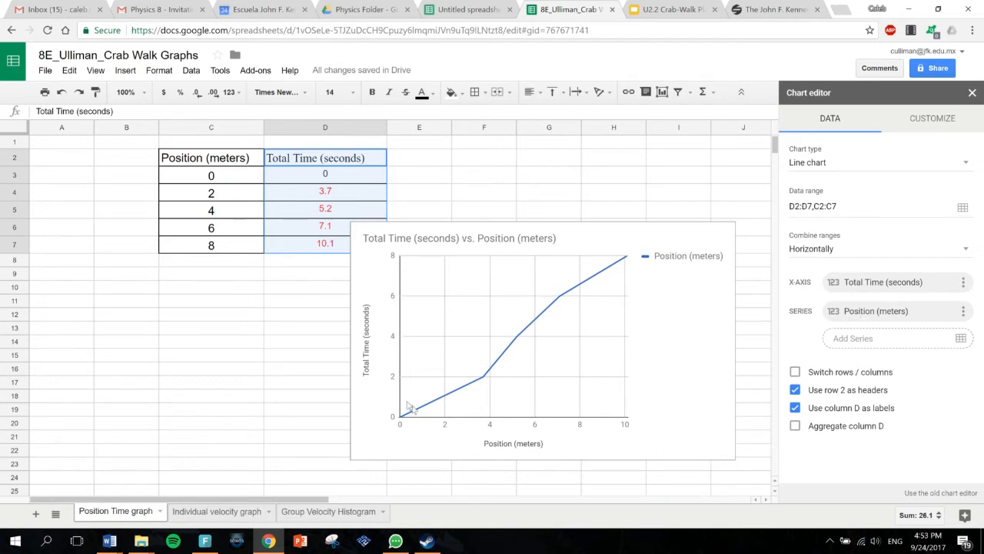
{"action": "left_click", "coordinate": [368, 349]}
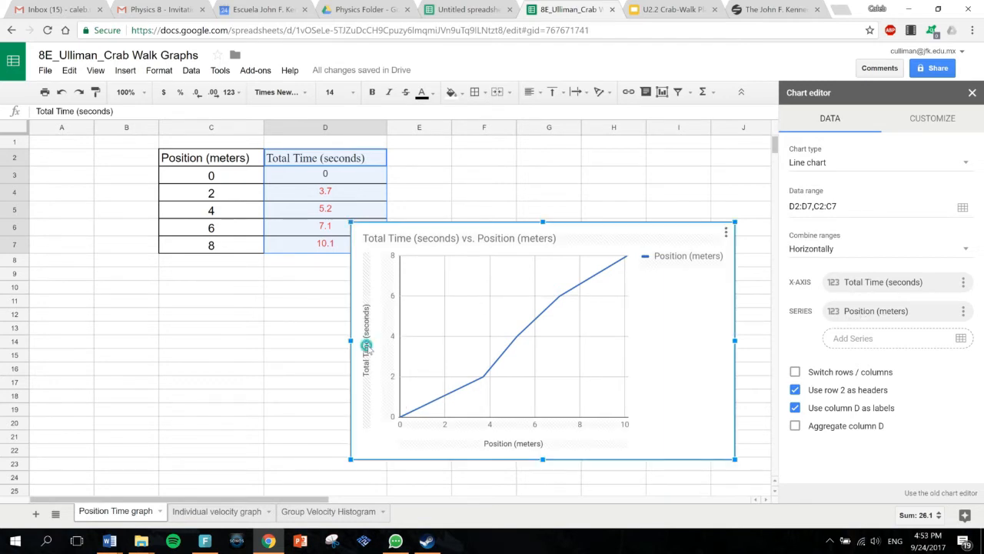
{"action": "left_click", "coordinate": [450, 398]}
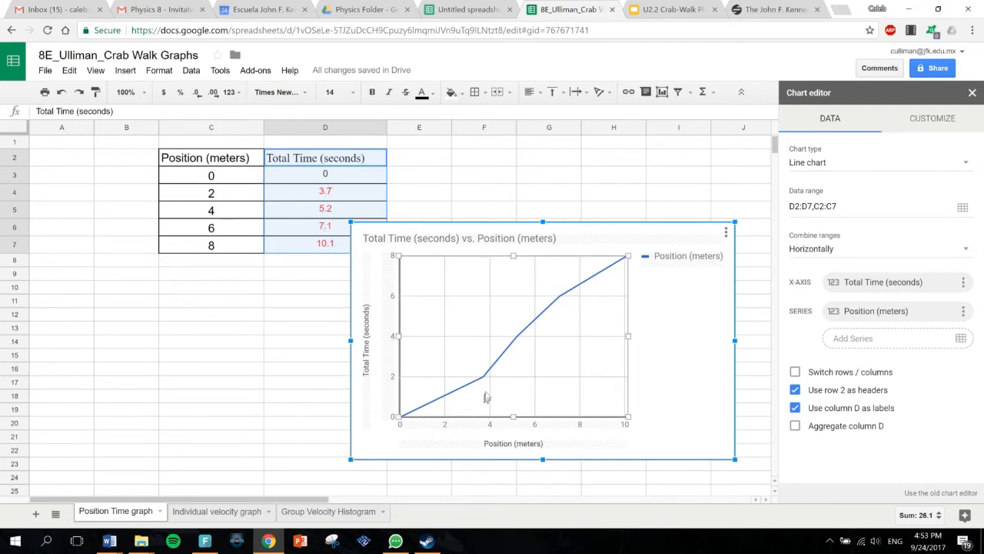
Change the chart's horizontal axis title to Total Time (seconds)
{"action": "mouse_move", "coordinate": [485, 382]}
{"action": "left_click", "coordinate": [517, 447]}
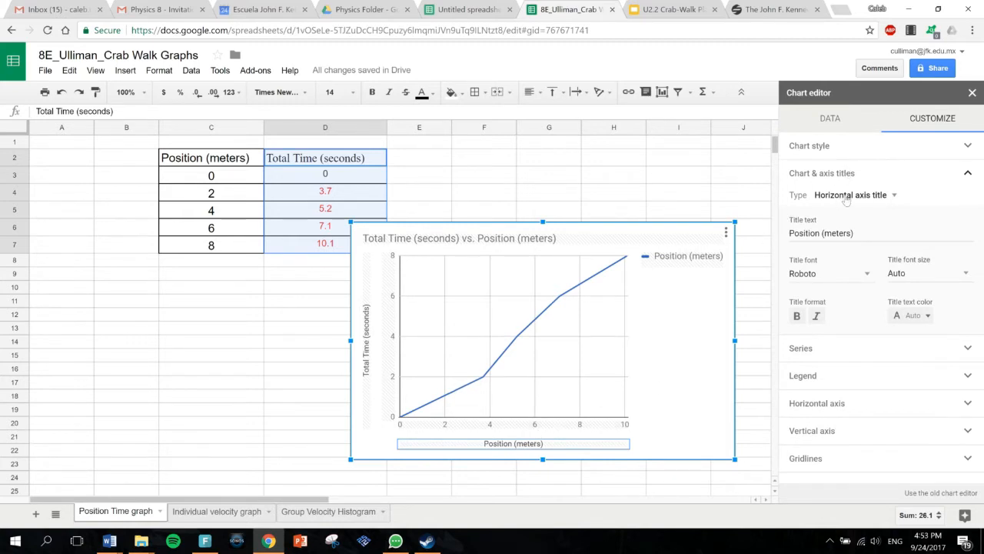
{"action": "left_click", "coordinate": [838, 122]}
{"action": "left_click", "coordinate": [929, 120]}
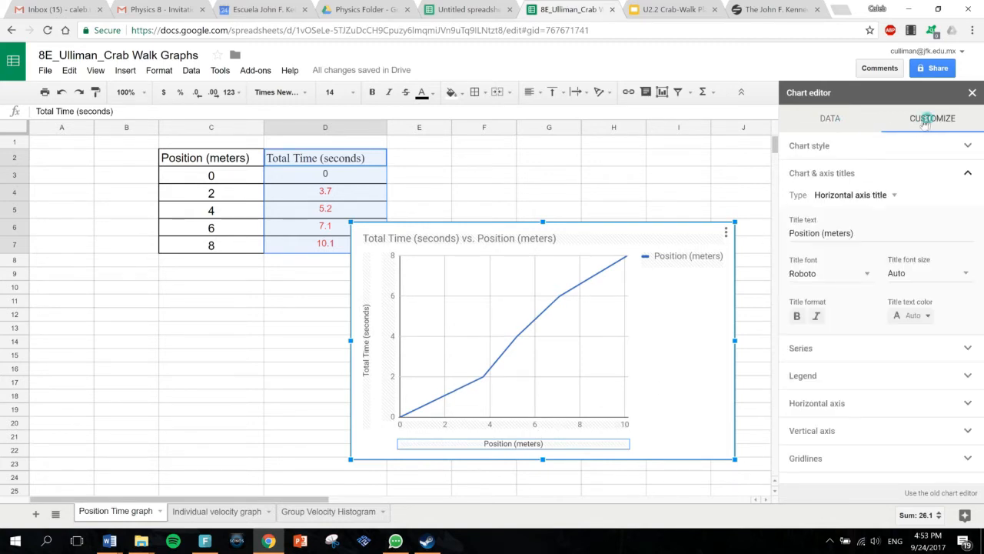
{"action": "left_click", "coordinate": [967, 174]}
{"action": "left_click", "coordinate": [967, 174]}
{"action": "left_click", "coordinate": [967, 174]}
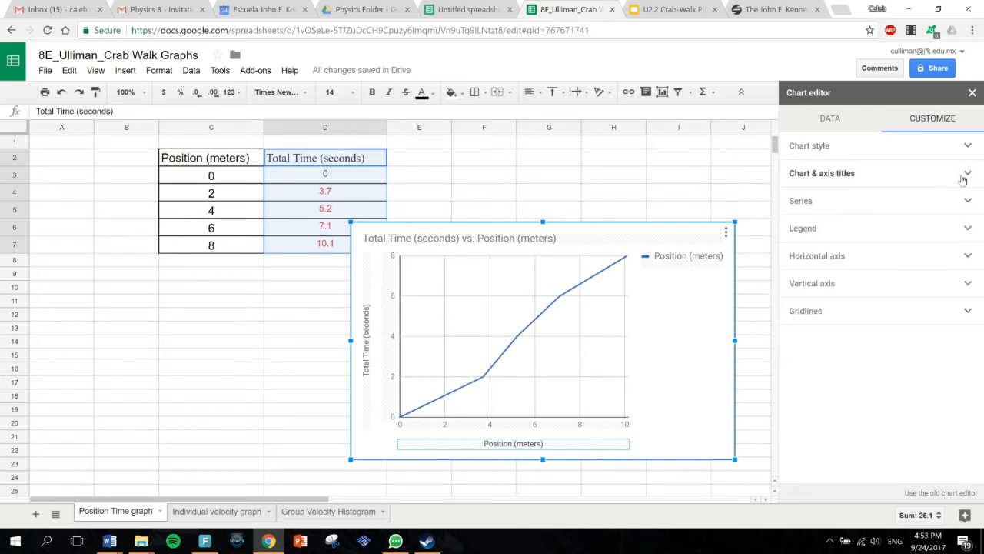
{"action": "left_click", "coordinate": [850, 179]}
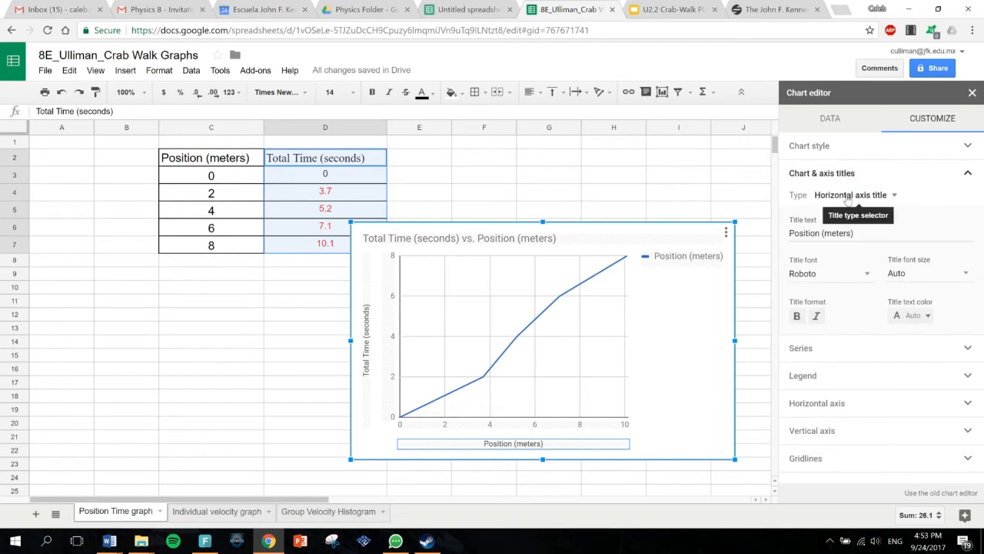
{"action": "left_click", "coordinate": [847, 197]}
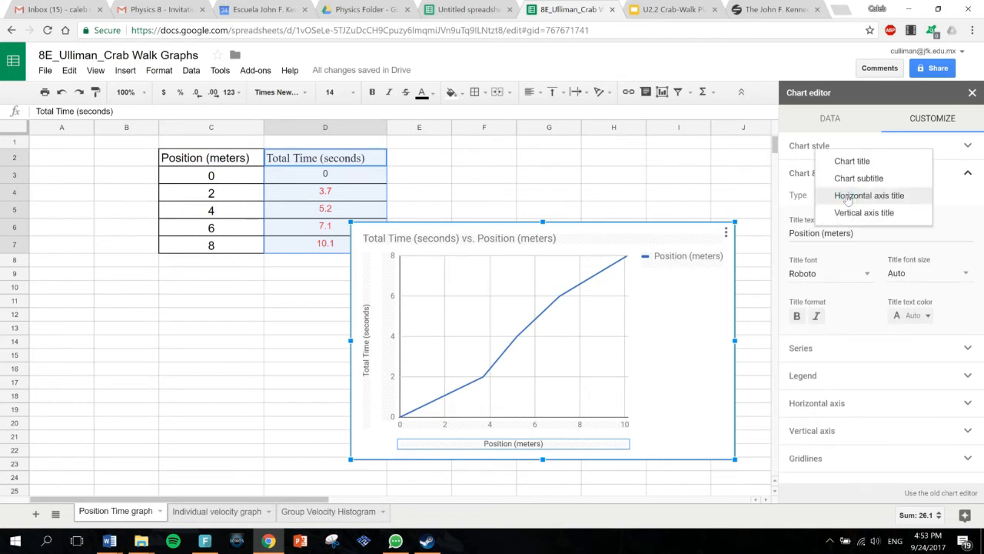
{"action": "left_click", "coordinate": [847, 197]}
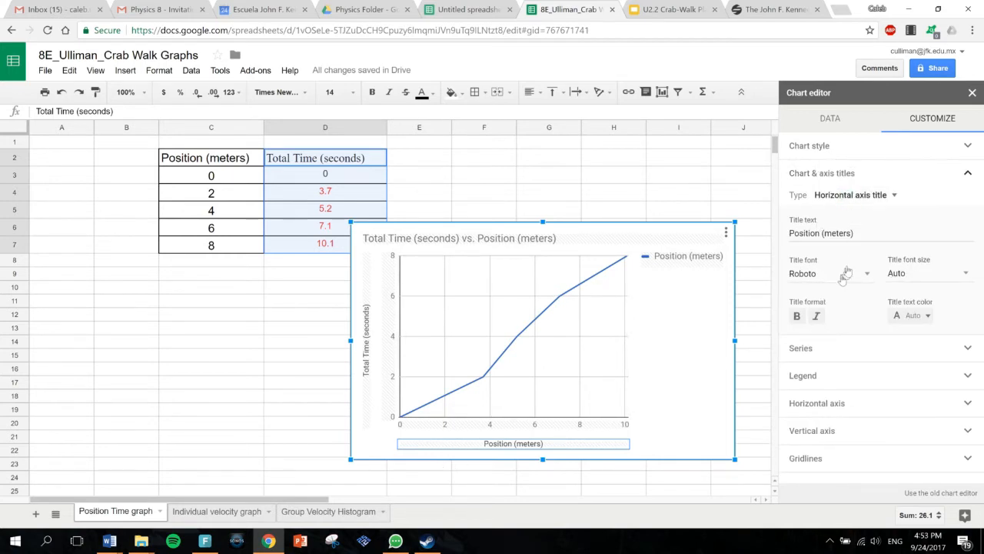
{"action": "left_click", "coordinate": [853, 232]}
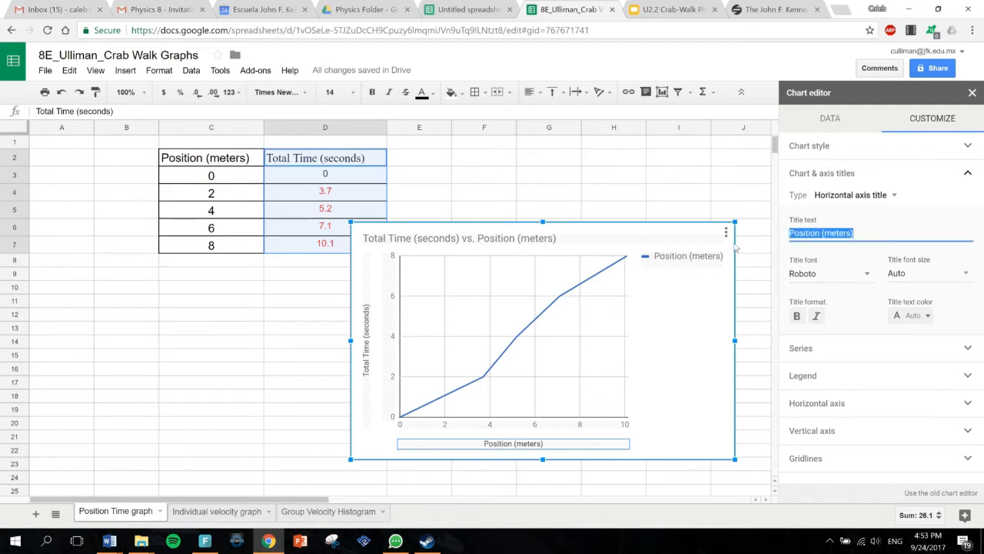
{"action": "type", "text": "Total"}
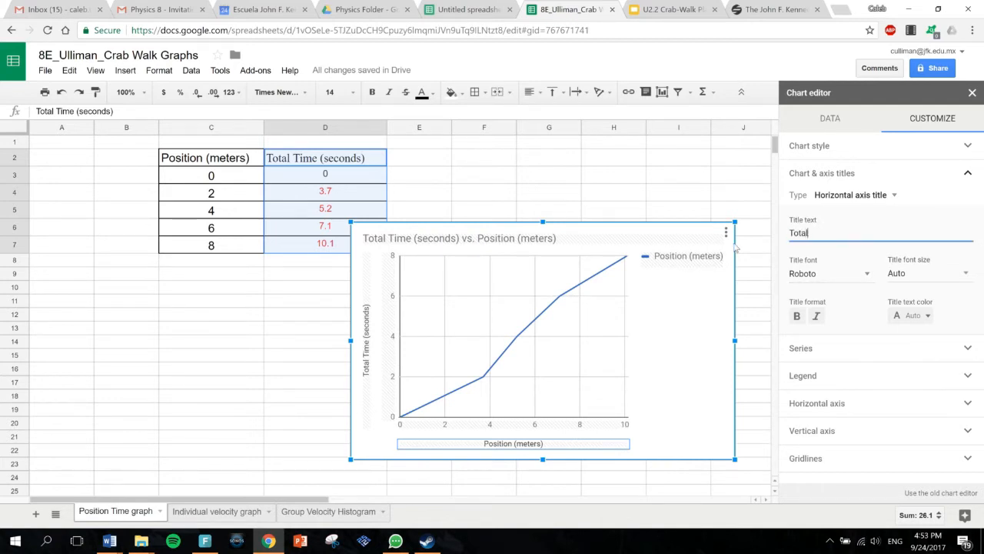
{"action": "type", "text": " Time (seconds"}
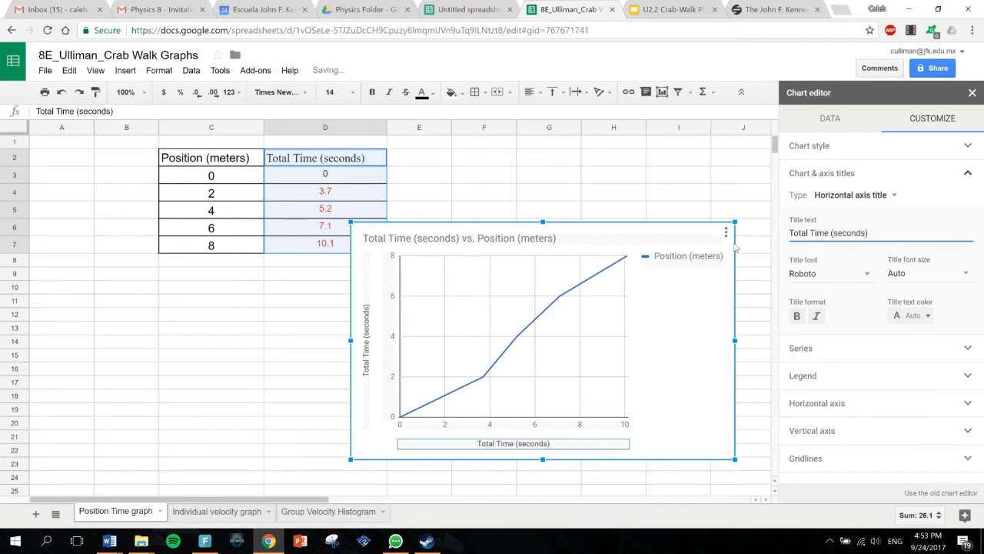
Change the chart's vertical axis title to Position (meters)
{"action": "left_click", "coordinate": [831, 198]}
{"action": "left_click", "coordinate": [869, 213]}
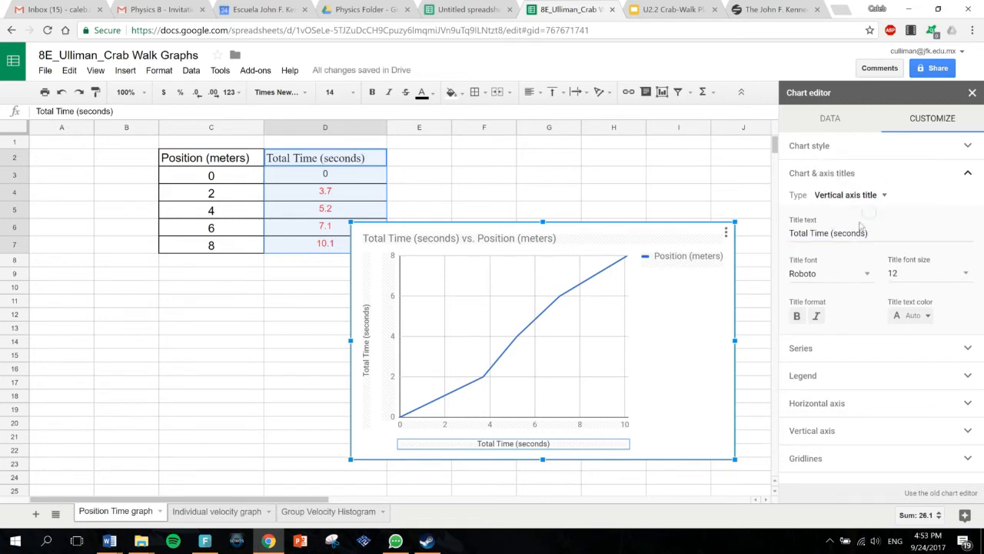
{"action": "triple_click", "coordinate": [832, 233]}
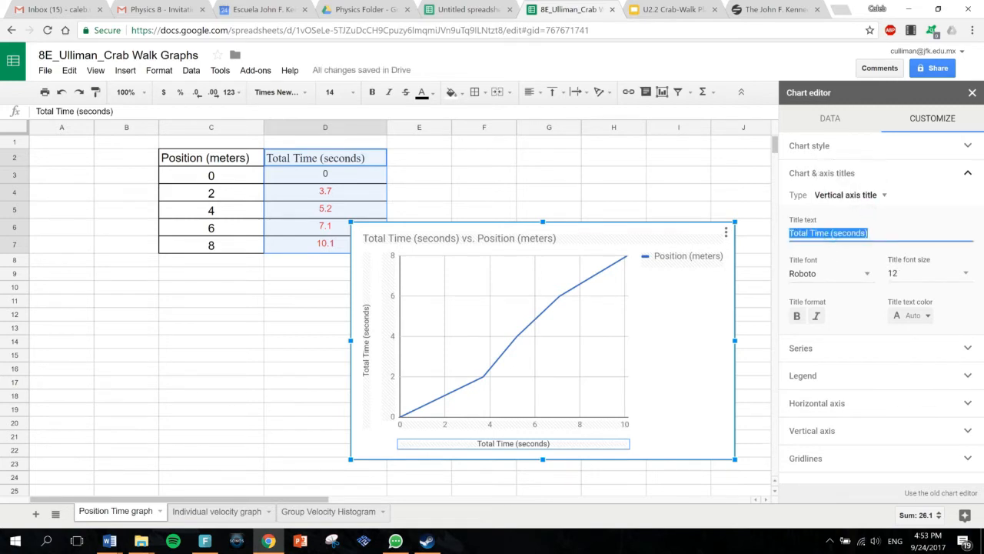
{"action": "type", "text": "Position (meters"}
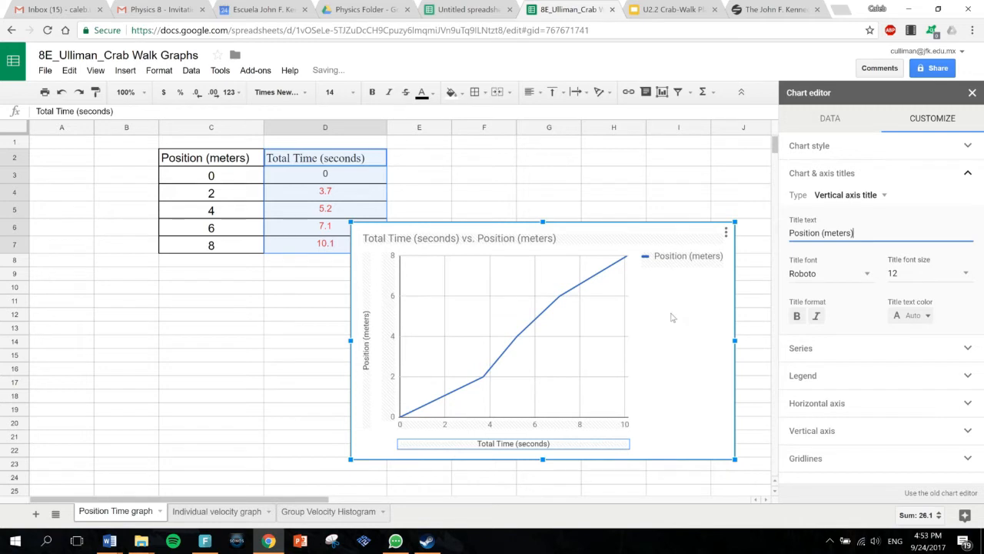
Remove the legend from the line chart by setting its position to None
{"action": "left_click", "coordinate": [695, 260]}
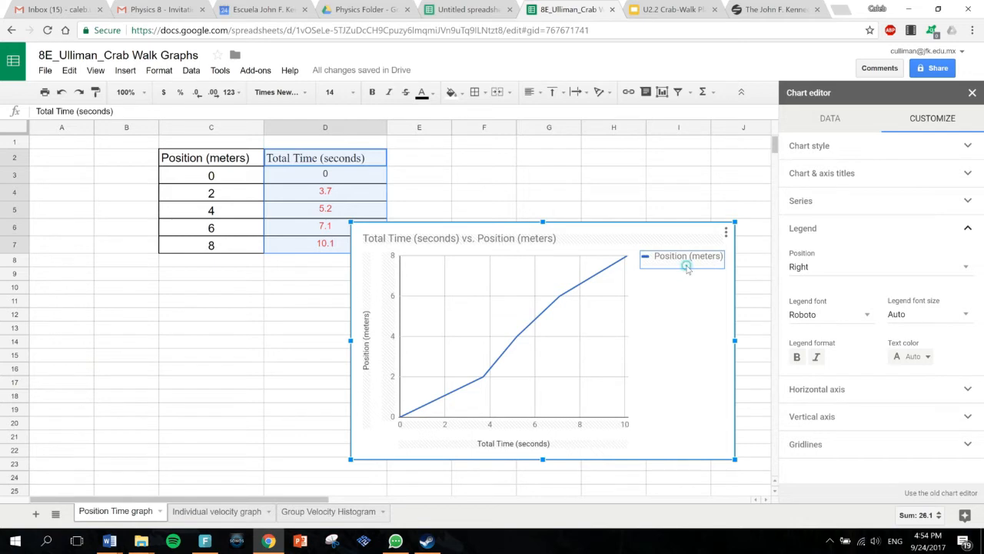
{"action": "right_click", "coordinate": [688, 269]}
{"action": "left_click", "coordinate": [671, 278]}
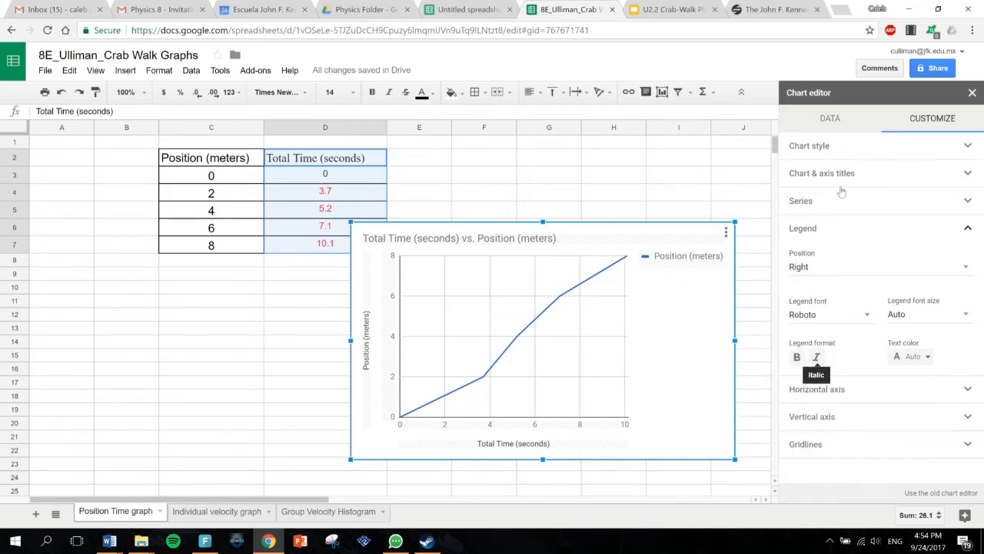
{"action": "left_click", "coordinate": [827, 265]}
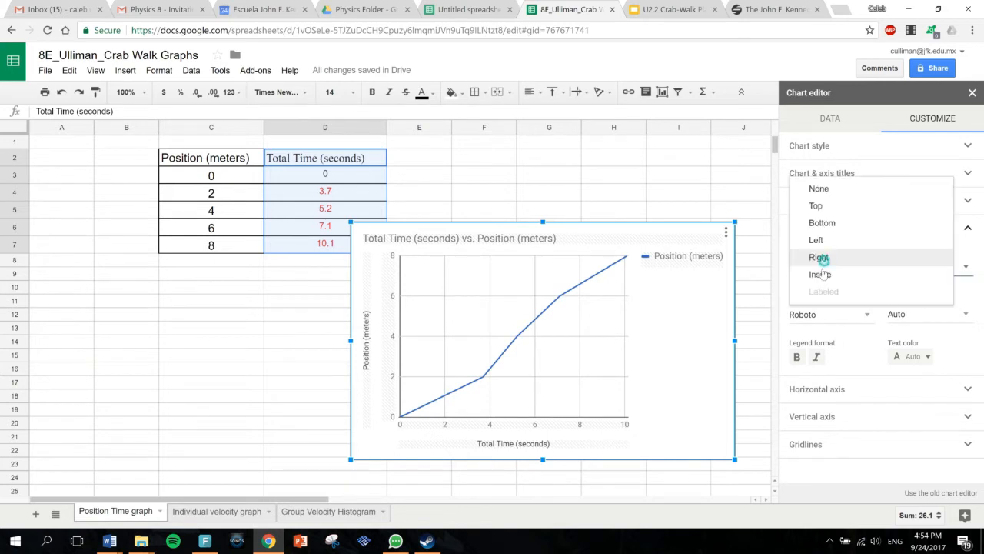
{"action": "left_click", "coordinate": [834, 189]}
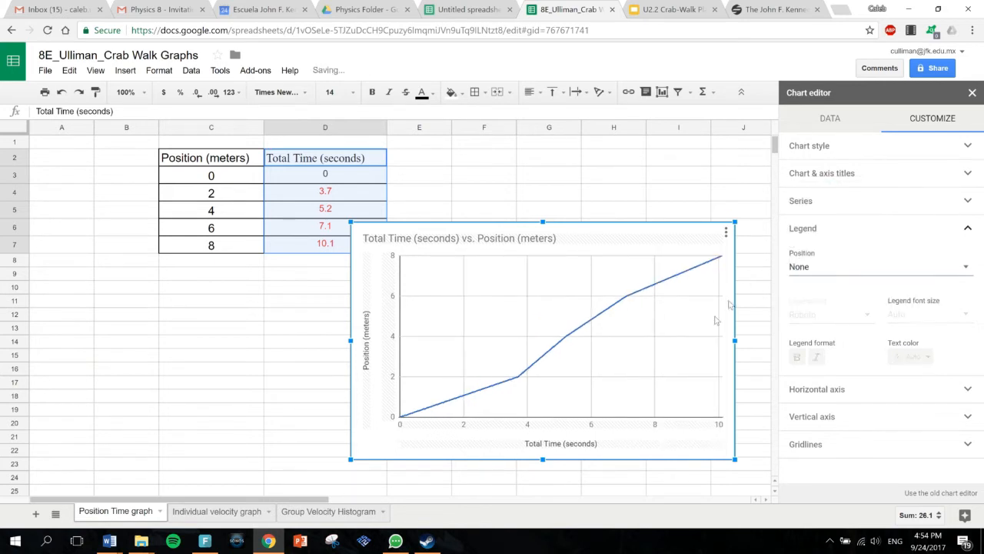
{"action": "left_click", "coordinate": [847, 229]}
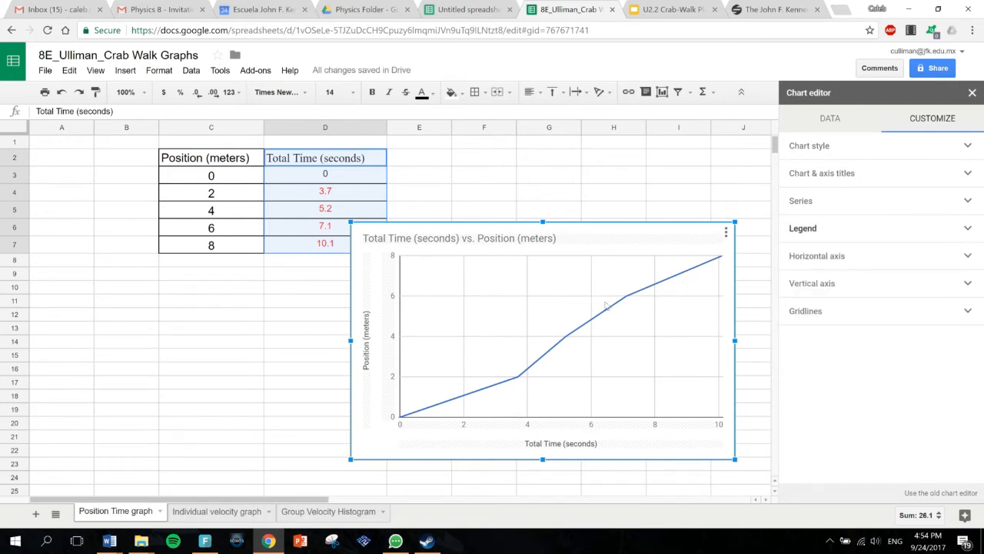
Change the chart title to Individual Position-Time Crabwalk
{"action": "left_click", "coordinate": [823, 183]}
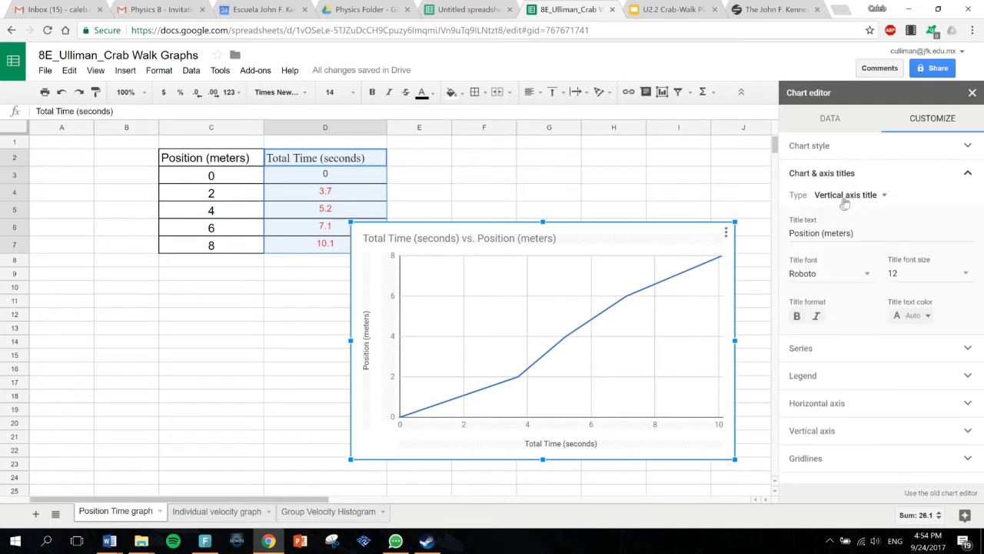
{"action": "left_click", "coordinate": [837, 197]}
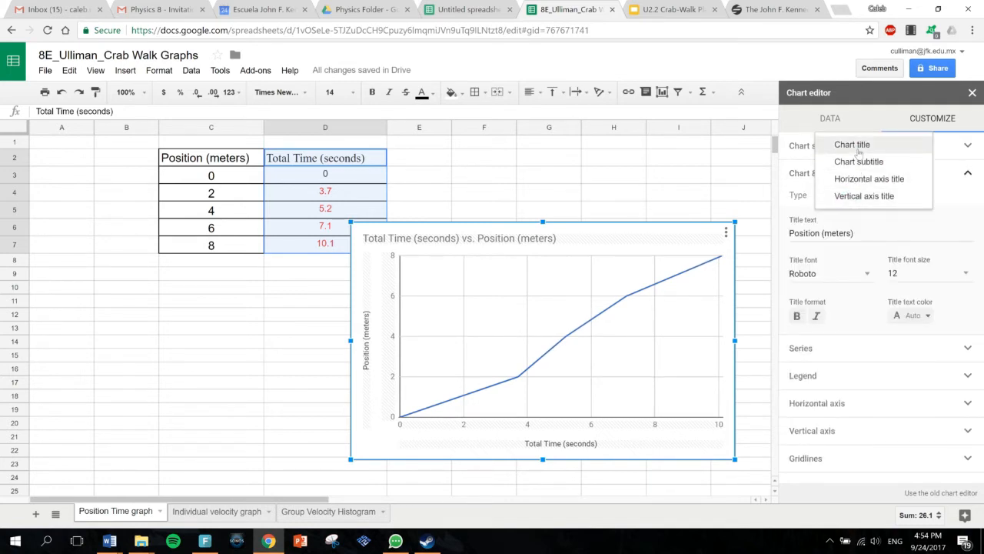
{"action": "left_click", "coordinate": [853, 145]}
{"action": "double_click", "coordinate": [843, 233]}
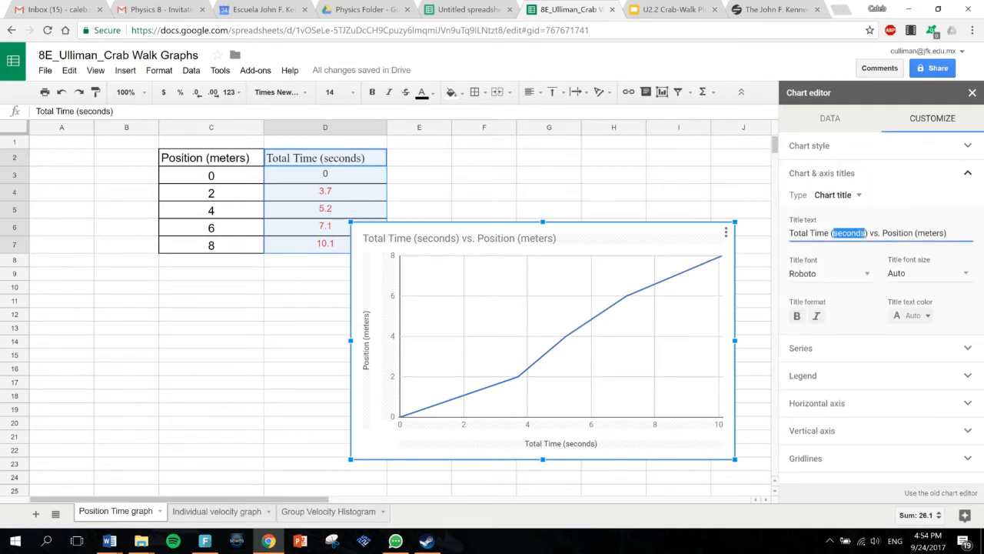
{"action": "key", "text": "ctrl+a"}
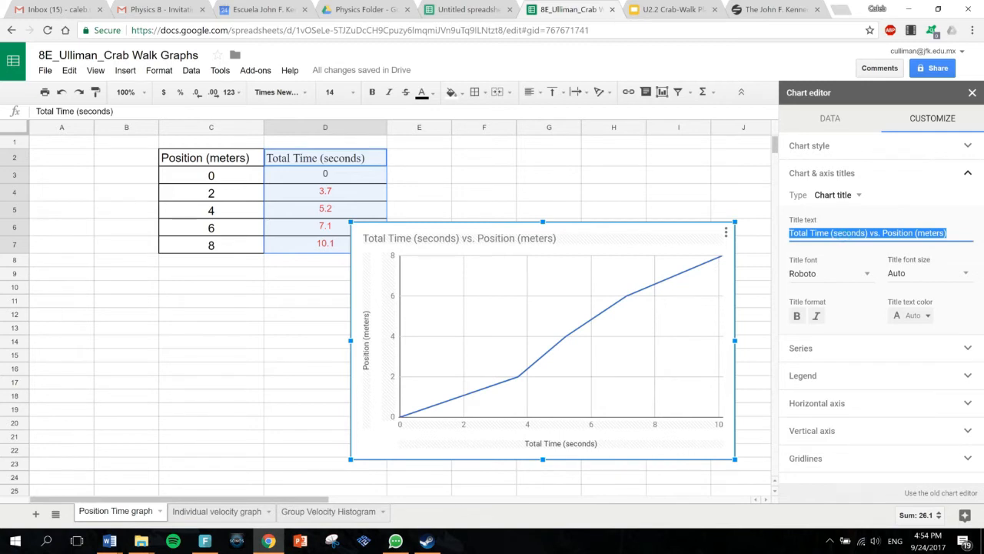
{"action": "type", "text": "Individual Position"}
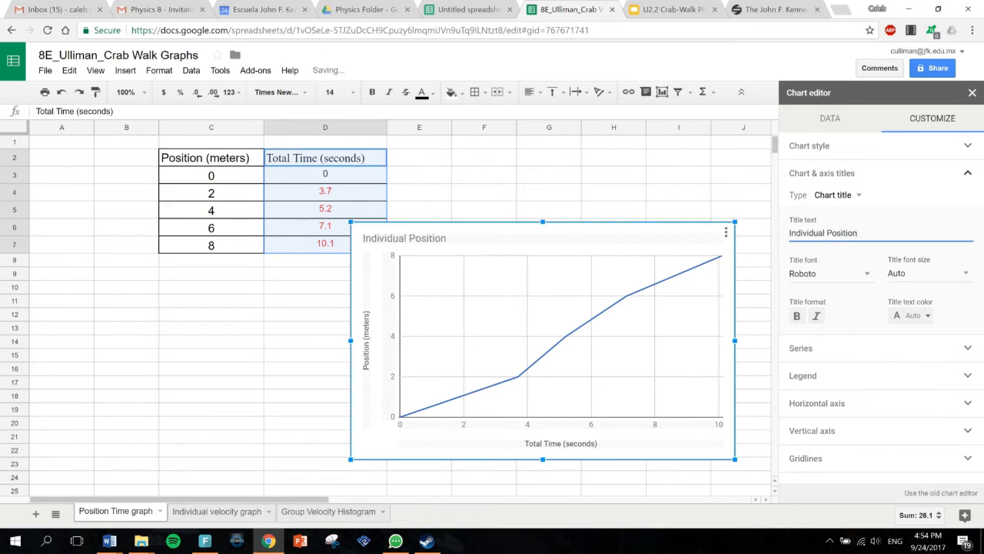
{"action": "type", "text": "e Crabwalk"}
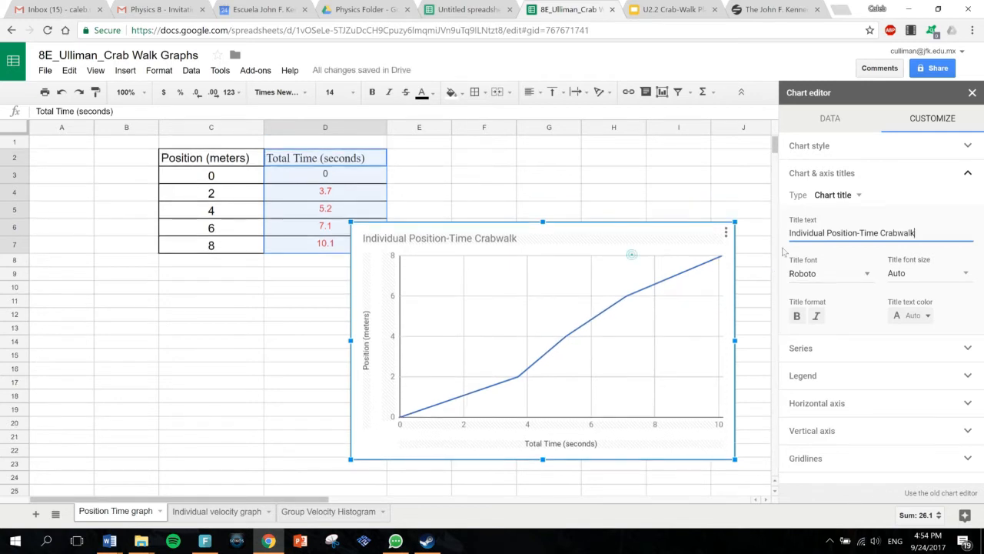
{"action": "left_click", "coordinate": [844, 197]}
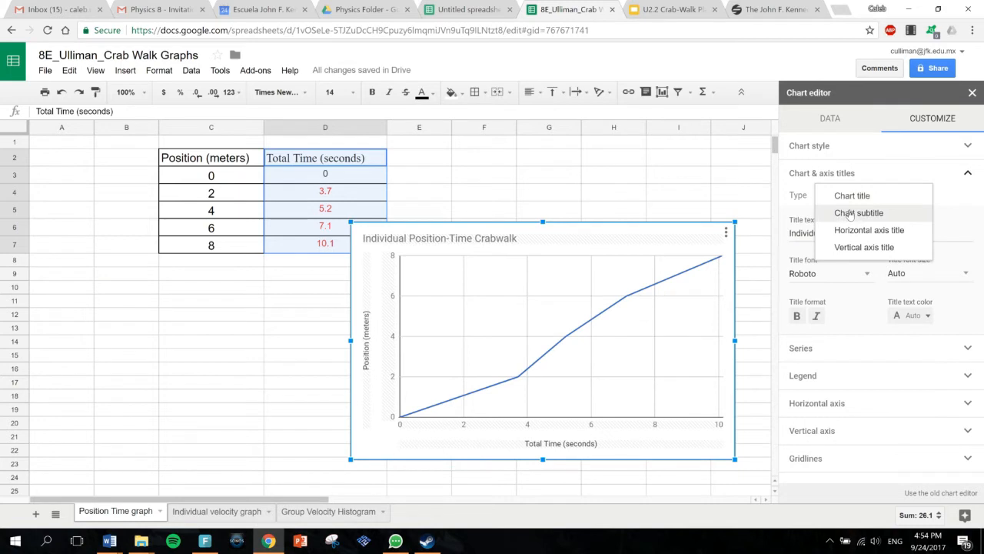
{"action": "left_click", "coordinate": [850, 213]}
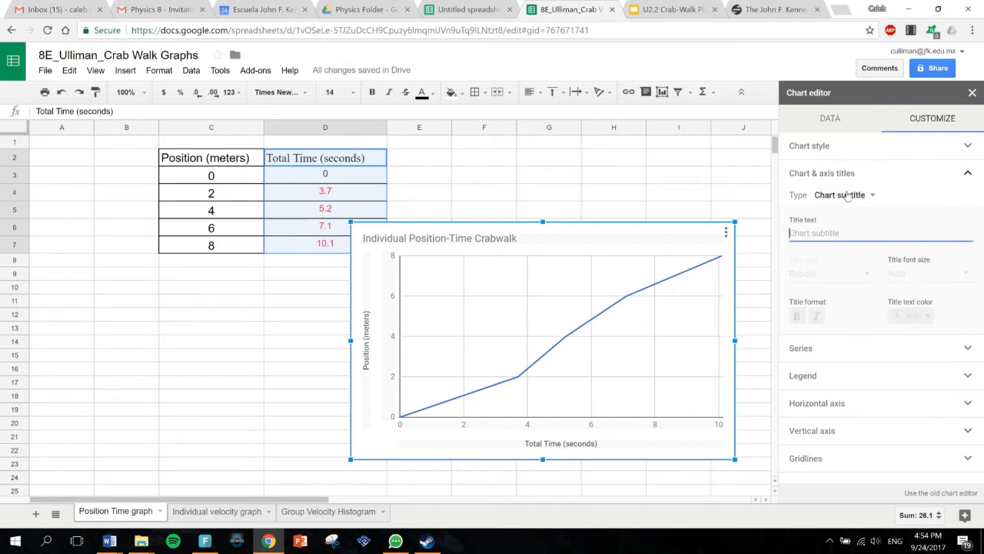
{"action": "left_click", "coordinate": [845, 195]}
{"action": "left_click", "coordinate": [846, 195]}
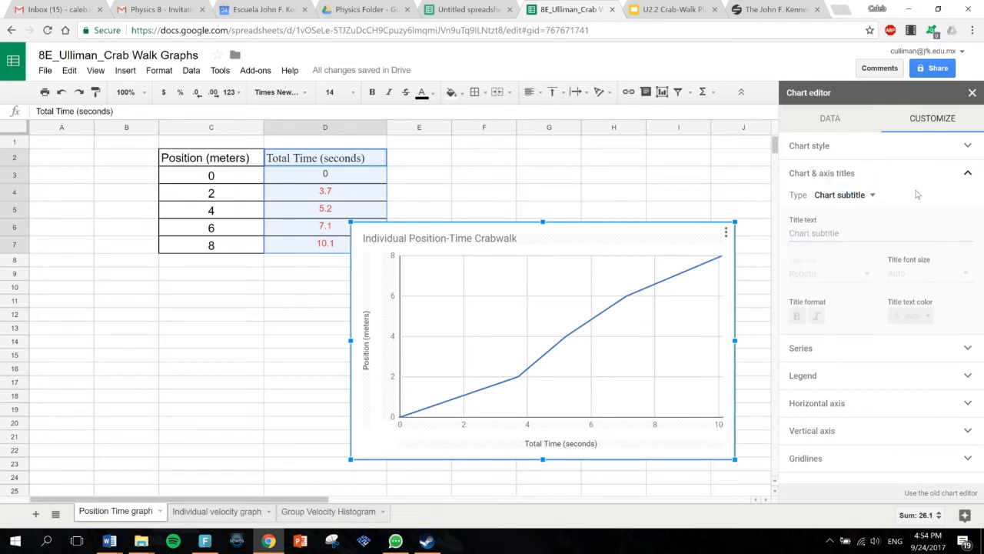
Set the Position (meters) series' point size to 7px and move the chart left so it partly covers the data table
{"action": "left_click_drag", "start_coordinate": [681, 249], "coordinate": [592, 276]}
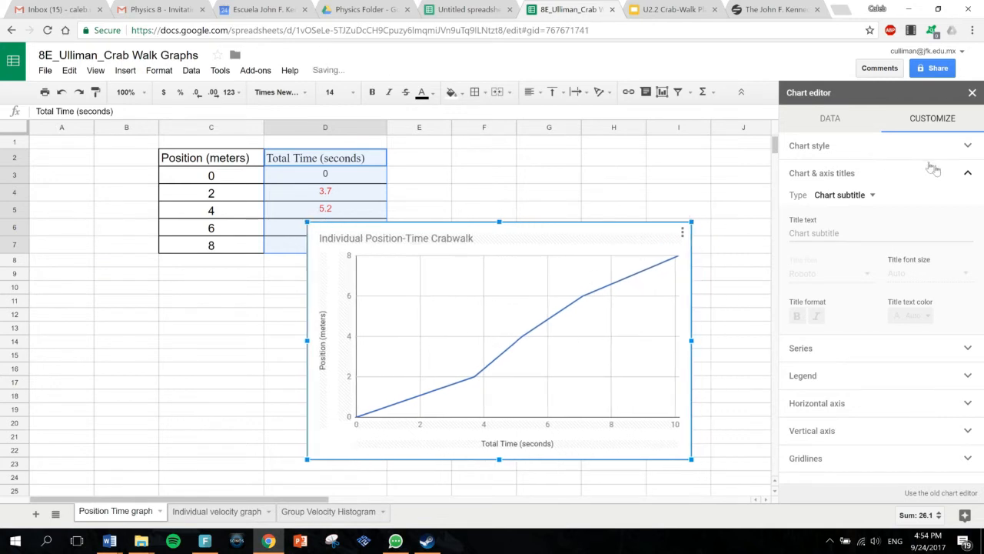
{"action": "left_click", "coordinate": [966, 174]}
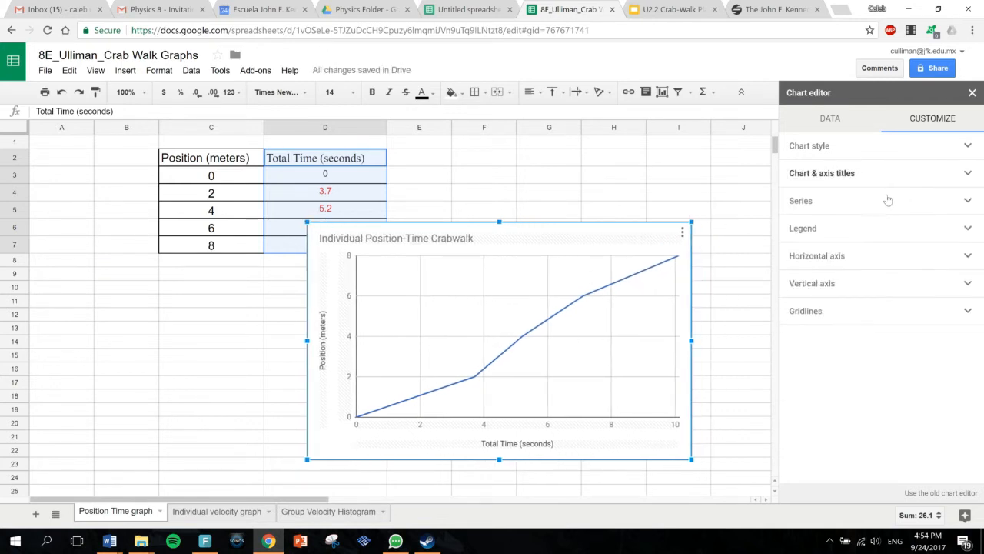
{"action": "left_click", "coordinate": [887, 199]}
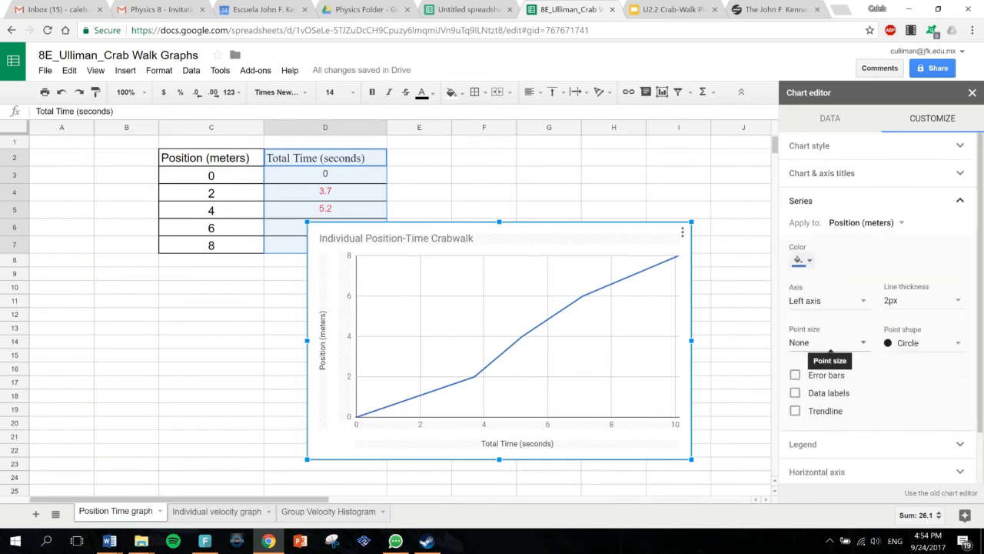
{"action": "left_click", "coordinate": [862, 342]}
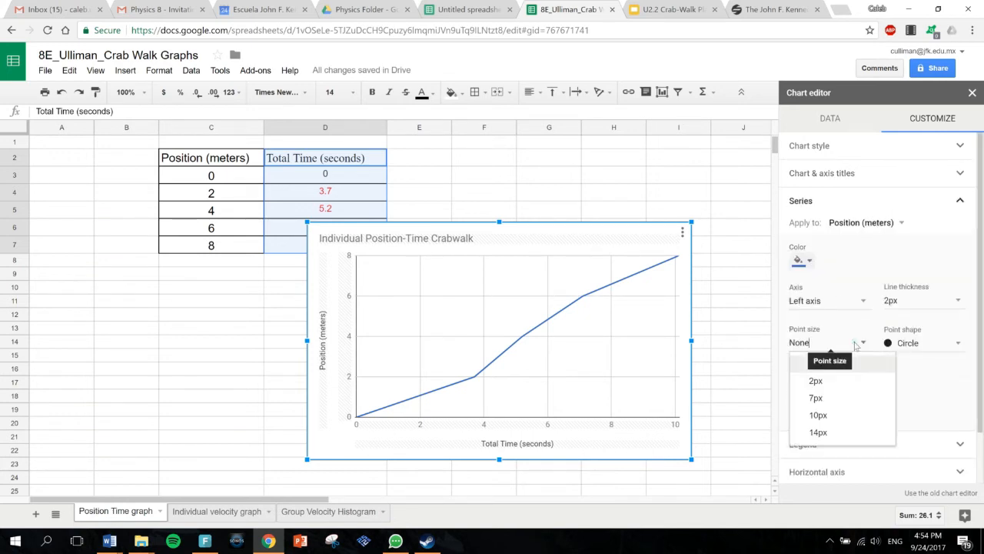
{"action": "left_click", "coordinate": [816, 397]}
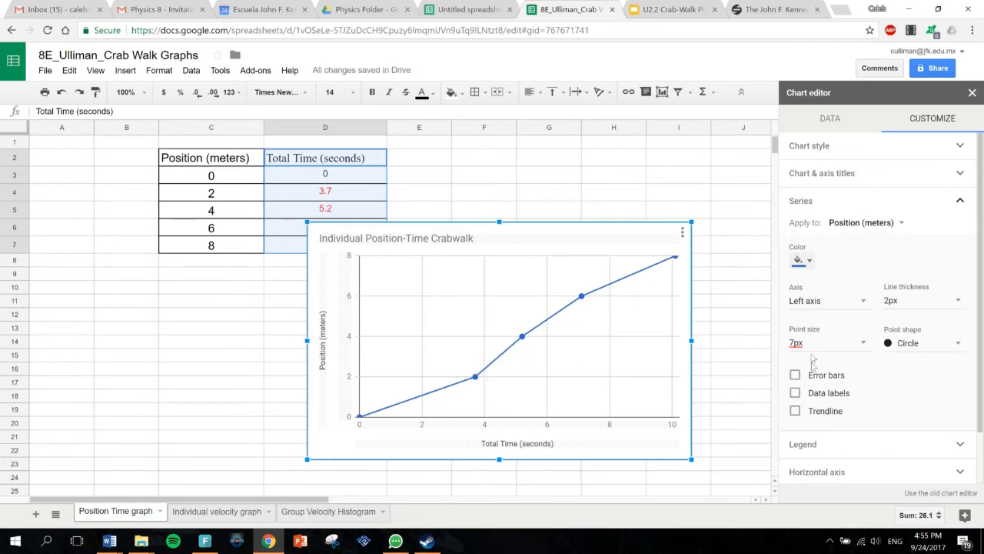
{"action": "left_click_drag", "start_coordinate": [568, 269], "coordinate": [429, 261]}
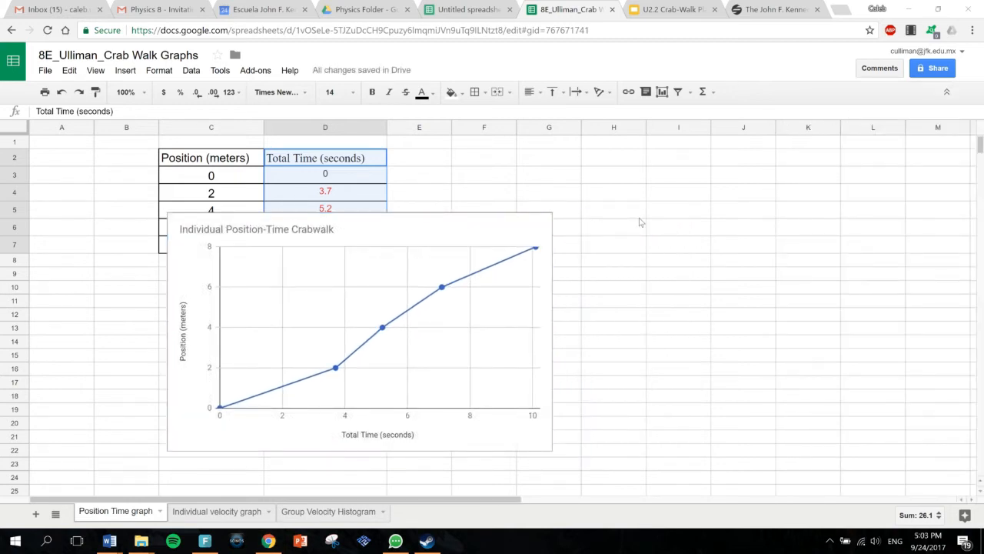
{"action": "left_click", "coordinate": [336, 369]}
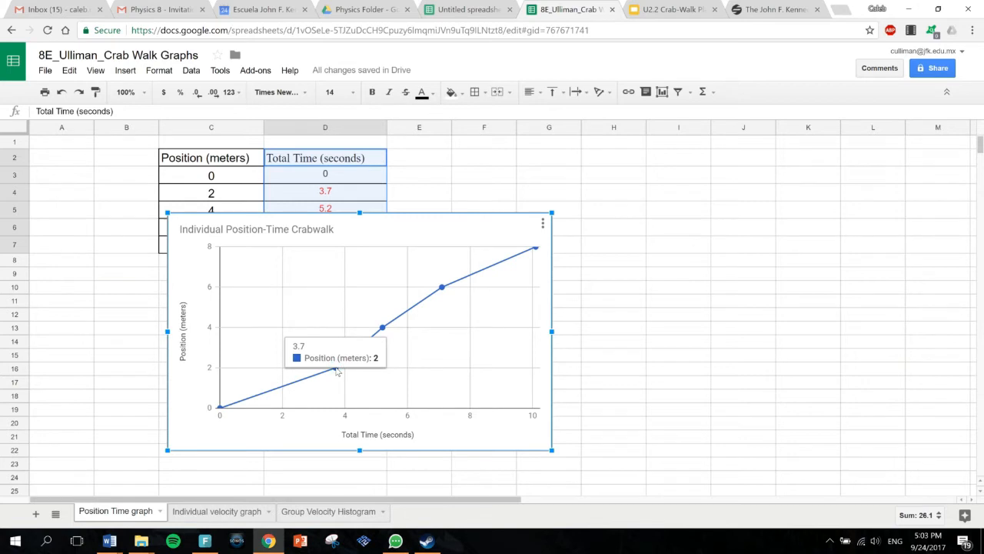
{"action": "mouse_move", "coordinate": [380, 336]}
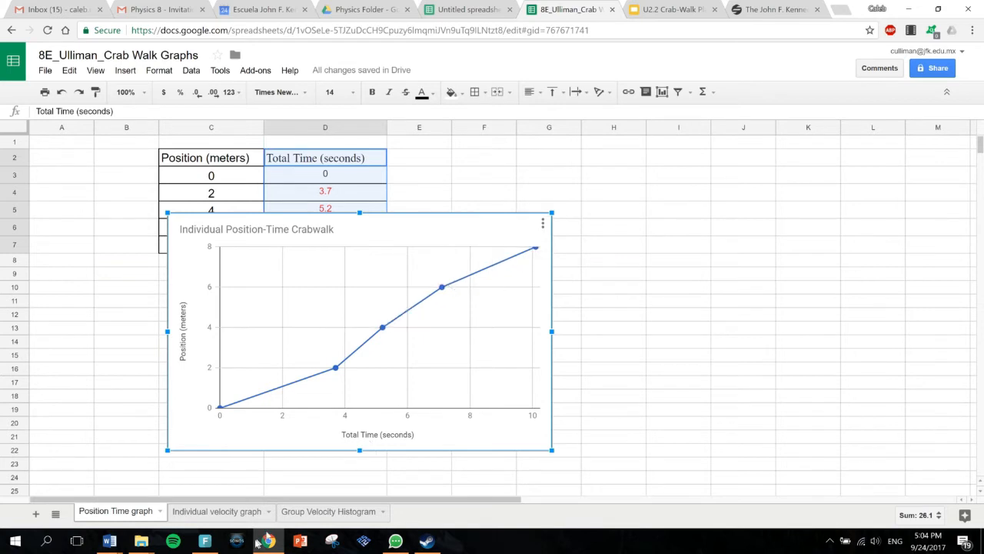
Switch to the U2 - Crab Walk Lab - example document in Word and copy the second table's Change in Position (m) column
{"action": "mouse_move", "coordinate": [281, 545]}
{"action": "mouse_move", "coordinate": [120, 542]}
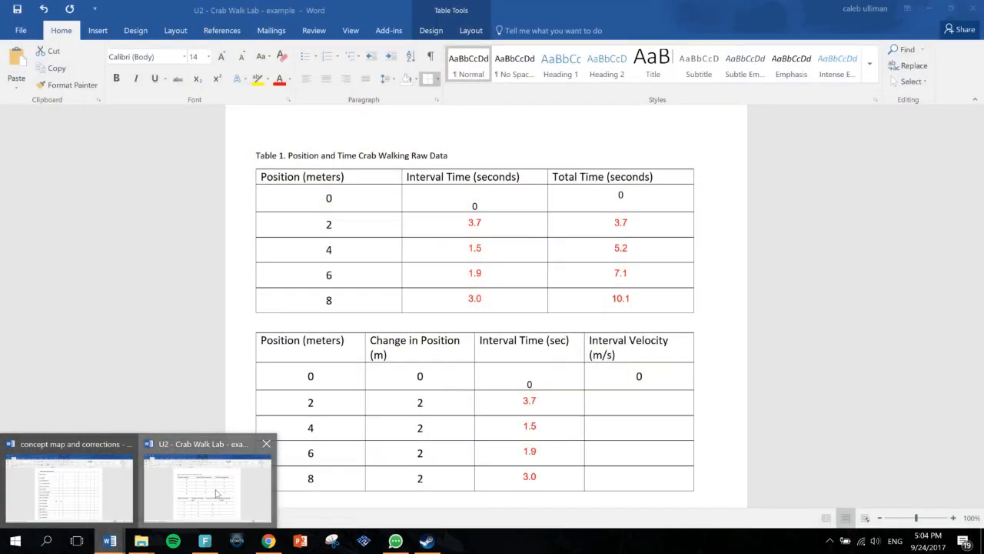
{"action": "left_click", "coordinate": [208, 484]}
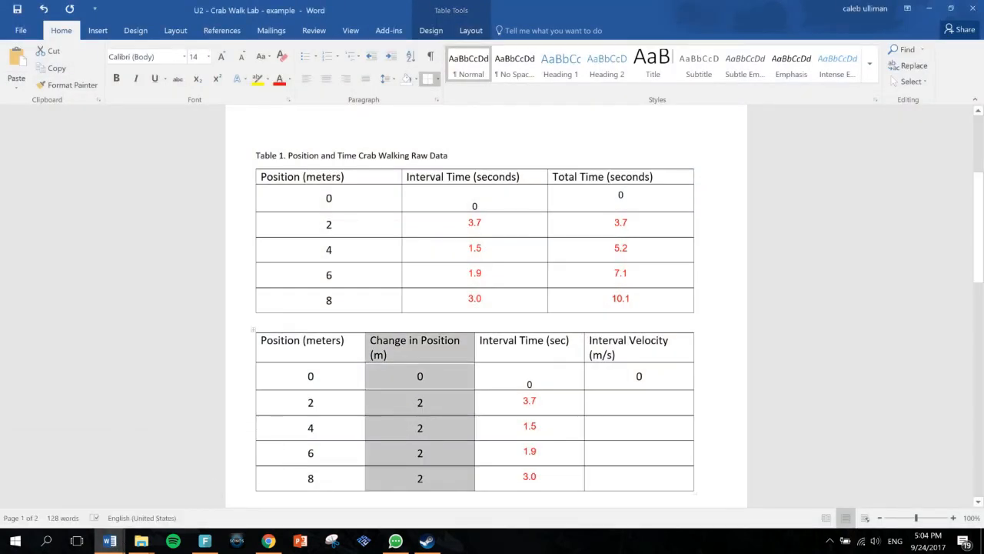
{"action": "left_click", "coordinate": [400, 345]}
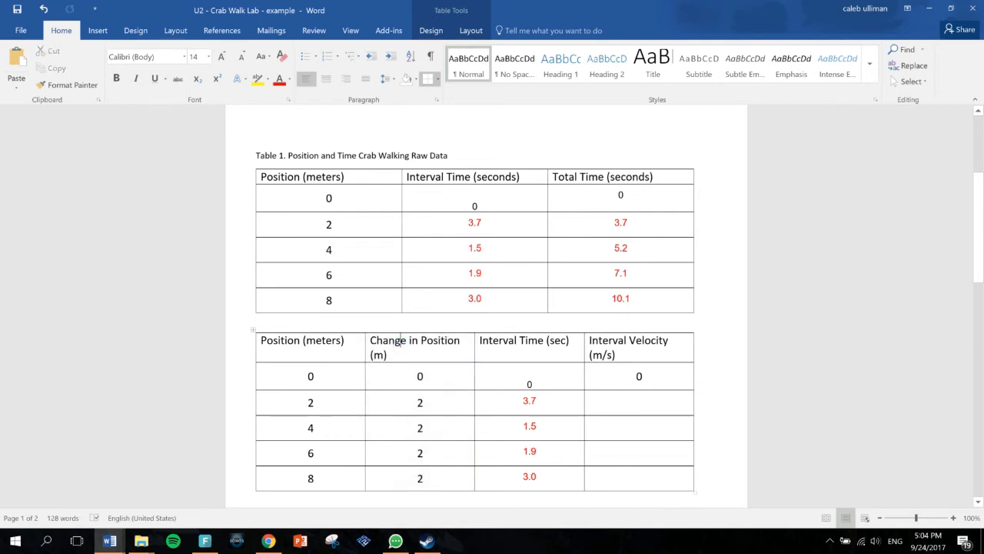
{"action": "left_click_drag", "start_coordinate": [402, 342], "coordinate": [429, 477]}
{"action": "key", "text": "ctrl+c"}
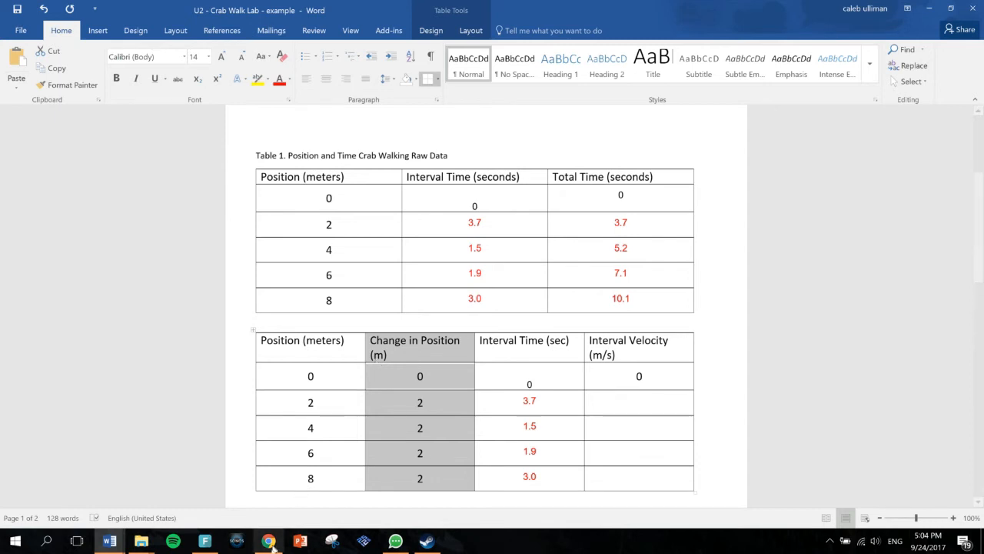
Switch back to the Crab Walk Graphs spreadsheet in Chrome and paste the copied column at C2 of the Individual velocity graph sheet
{"action": "mouse_move", "coordinate": [284, 531]}
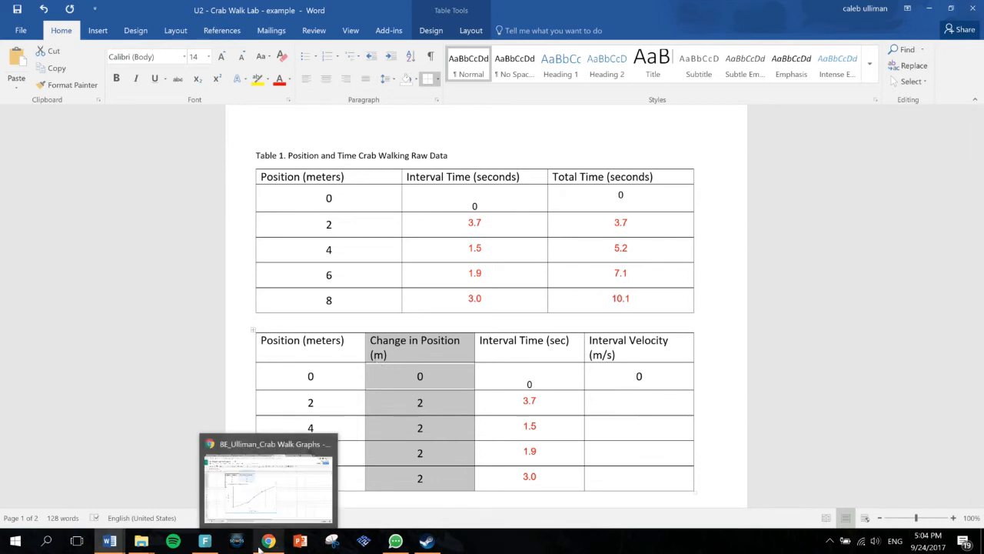
{"action": "left_click", "coordinate": [274, 496]}
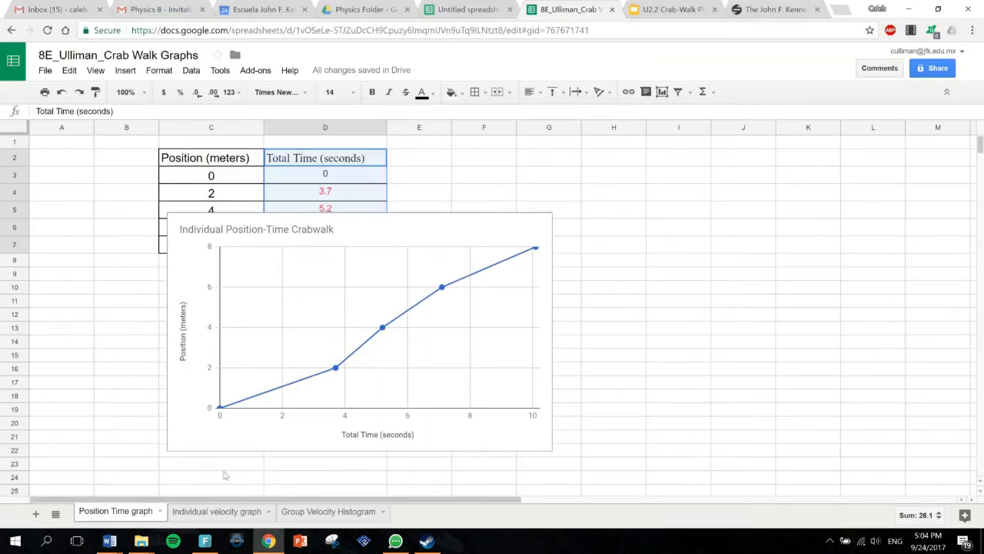
{"action": "left_click", "coordinate": [210, 511]}
{"action": "left_click", "coordinate": [200, 157]}
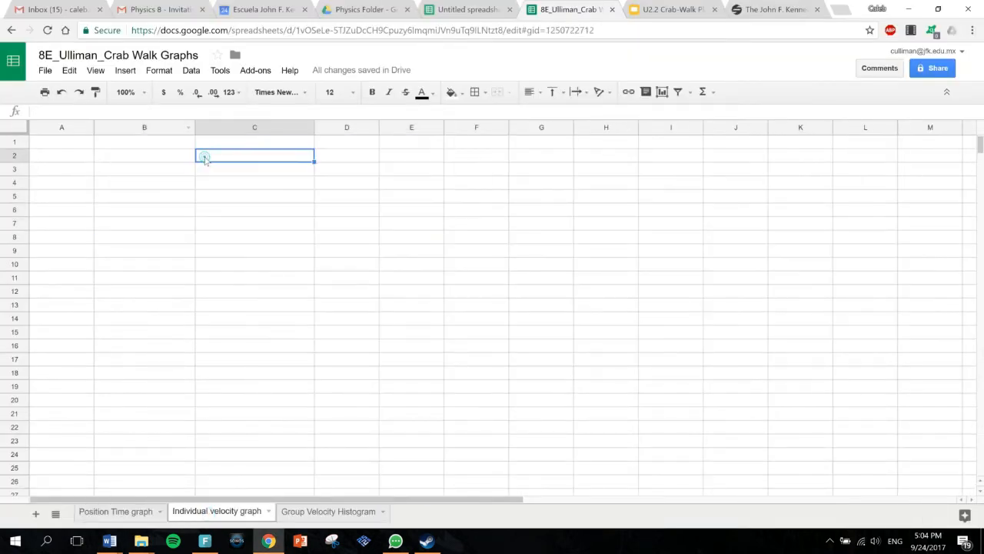
{"action": "key", "text": "ctrl+v"}
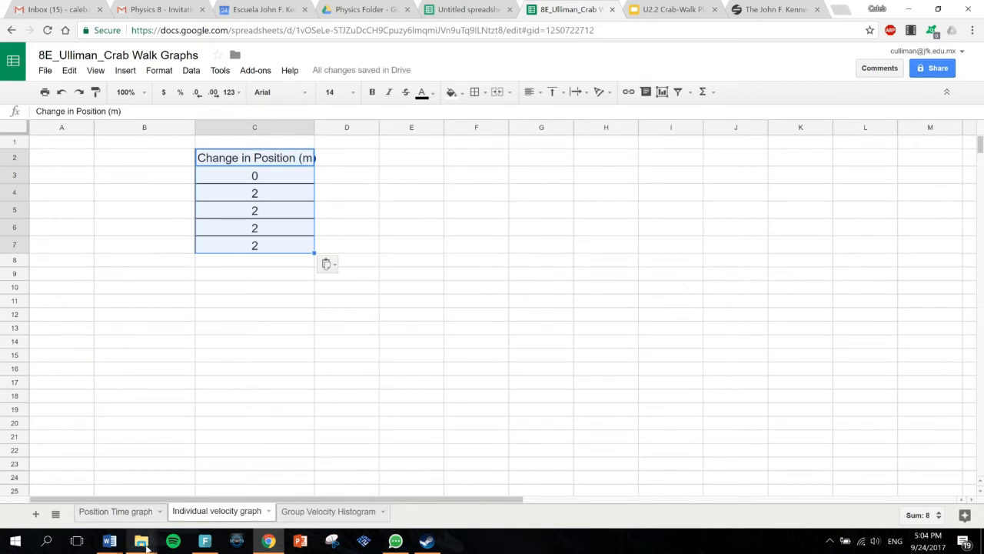
Switch to the U2 - Crab Walk Lab - example document in Word and copy Table 1's Interval Time (seconds) column
{"action": "left_click", "coordinate": [108, 542]}
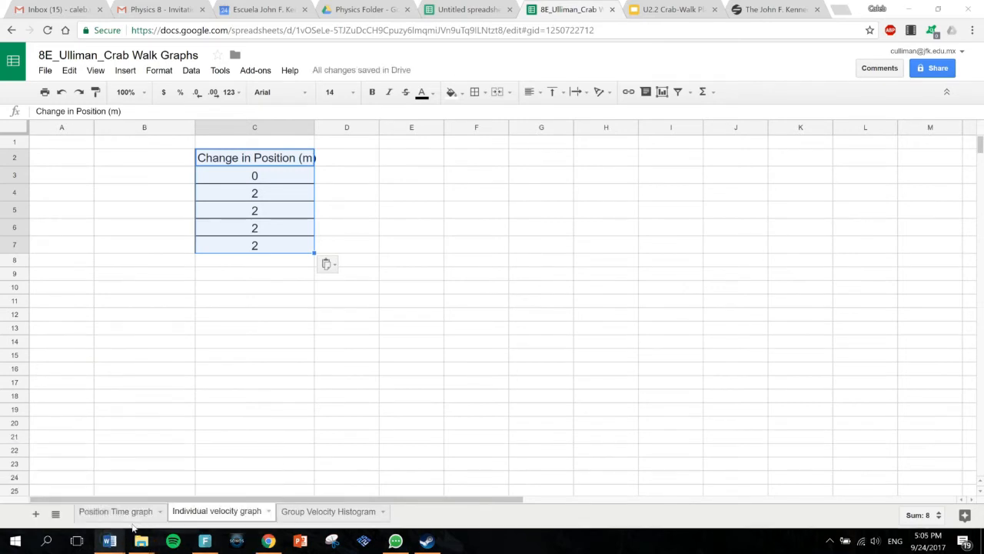
{"action": "left_click", "coordinate": [108, 542]}
{"action": "left_click", "coordinate": [186, 481]}
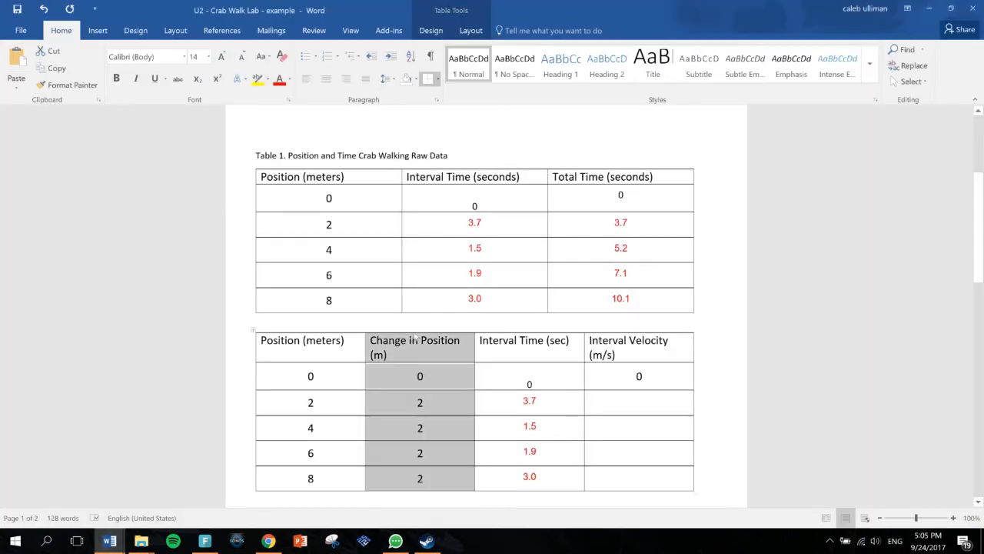
{"action": "left_click_drag", "start_coordinate": [472, 176], "coordinate": [487, 306]}
{"action": "key", "text": "ctrl+c"}
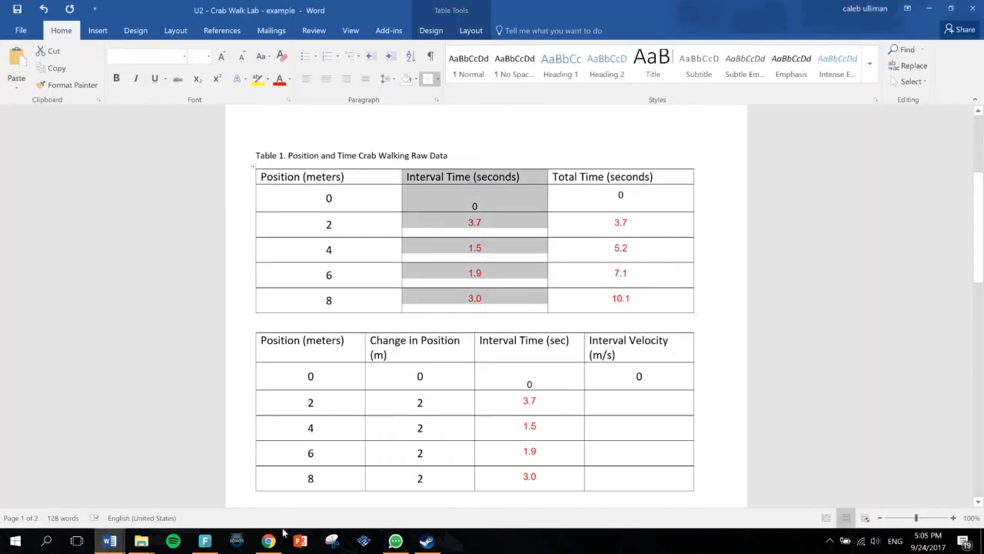
Switch back to the Crab Walk Graphs spreadsheet in Chrome and paste the copied column at D2 of the Individual velocity graph sheet
{"action": "left_click", "coordinate": [269, 544]}
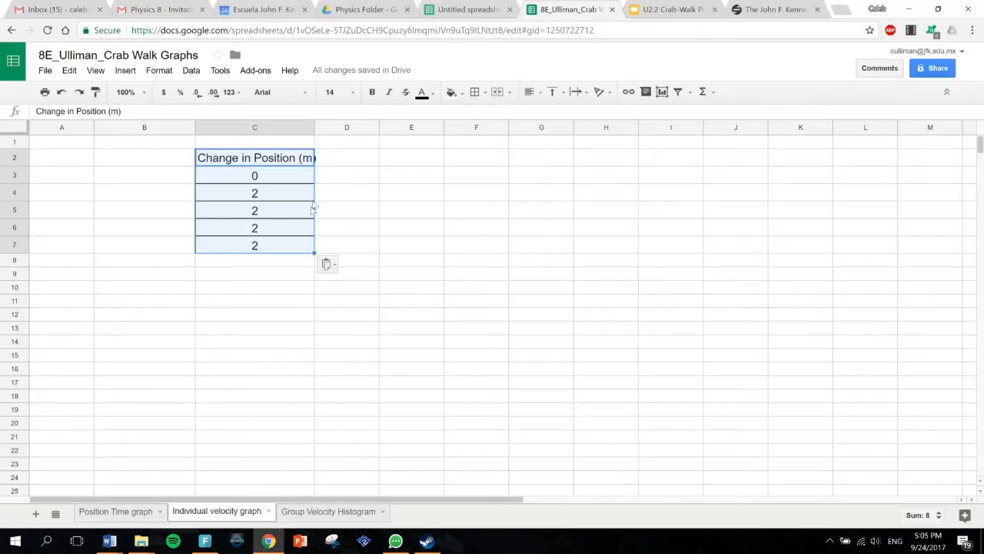
{"action": "left_click", "coordinate": [335, 158]}
{"action": "key", "text": "ctrl+v"}
Widen columns D and C so the Interval Time and Change in Position headings fit their cells
{"action": "left_click_drag", "start_coordinate": [379, 127], "coordinate": [440, 131]}
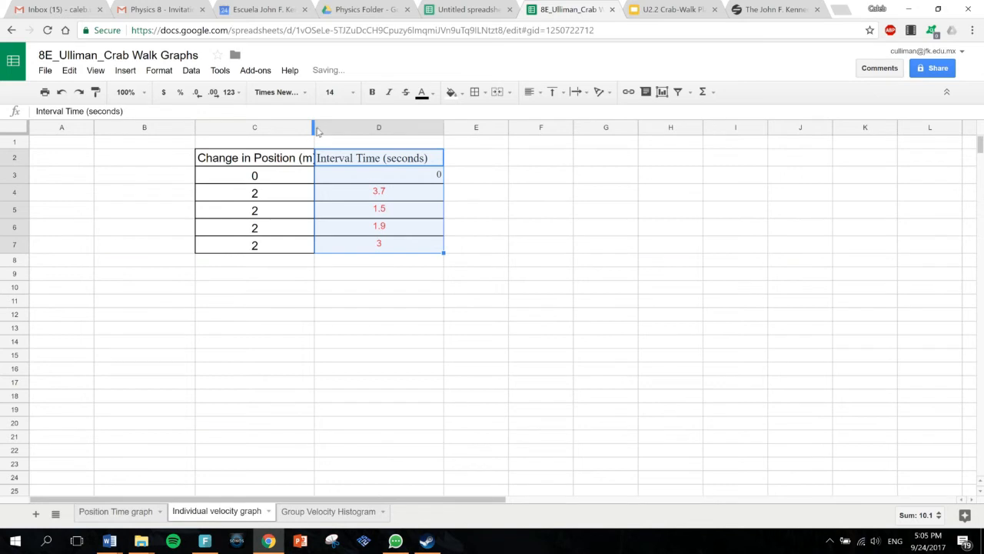
{"action": "left_click_drag", "start_coordinate": [314, 129], "coordinate": [326, 129]}
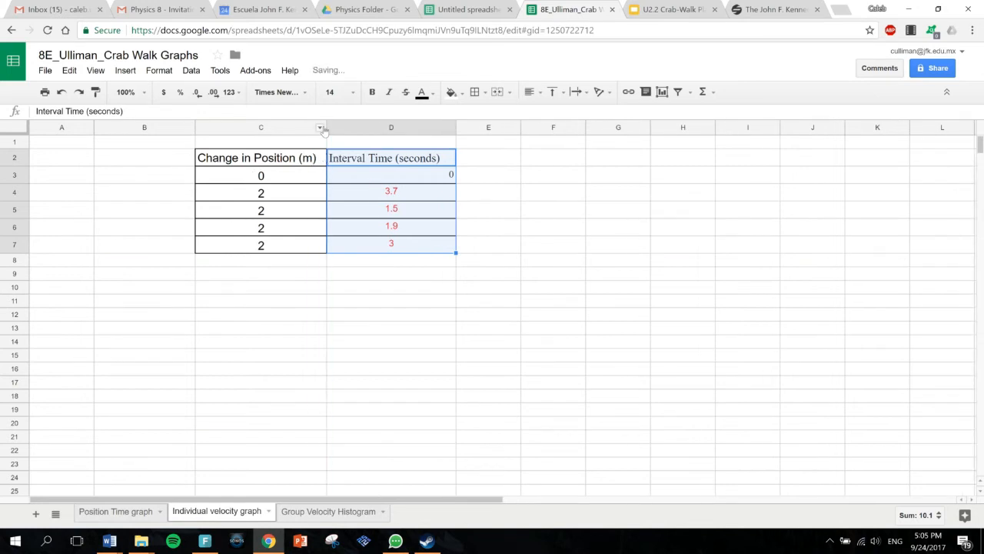
{"action": "left_click", "coordinate": [377, 172]}
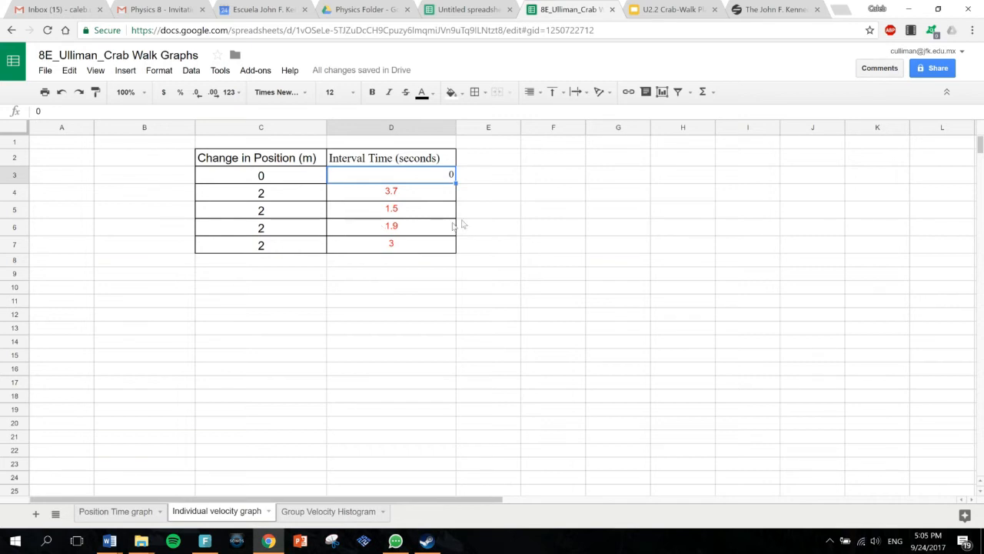
Enter the heading Velocity (m/s) in F2 and the starting value 0 in F3
{"action": "left_click", "coordinate": [536, 158]}
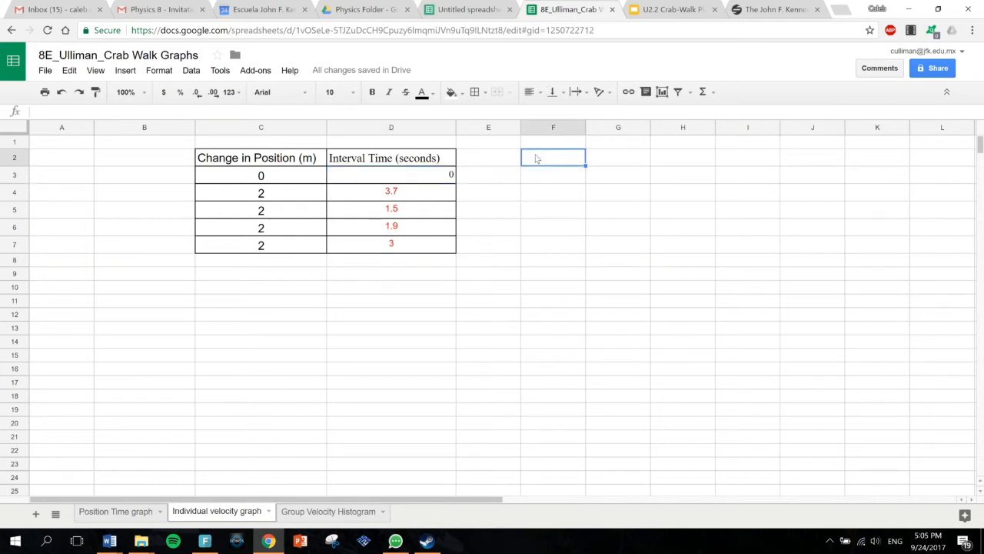
{"action": "type", "text": "Velocity (m/s)"}
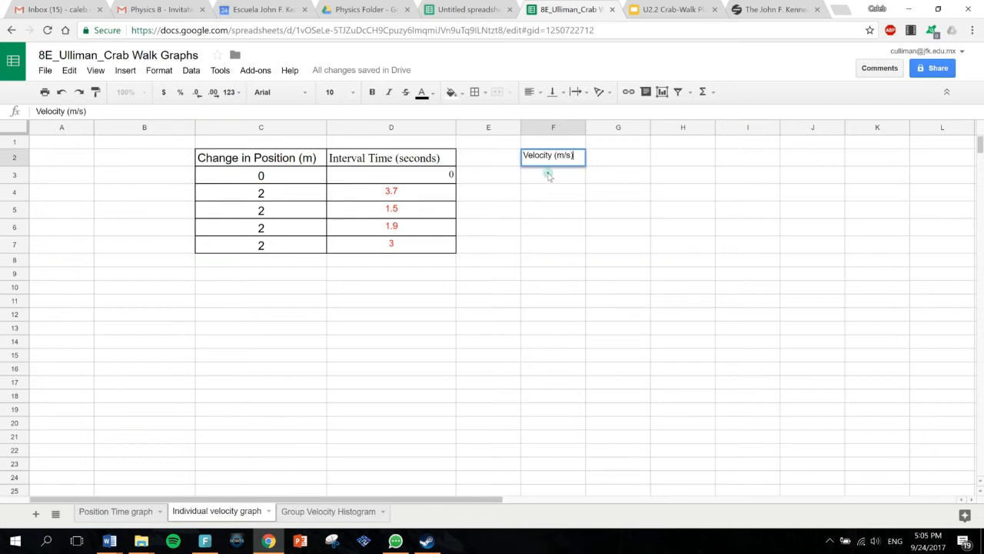
{"action": "key", "text": "Return"}
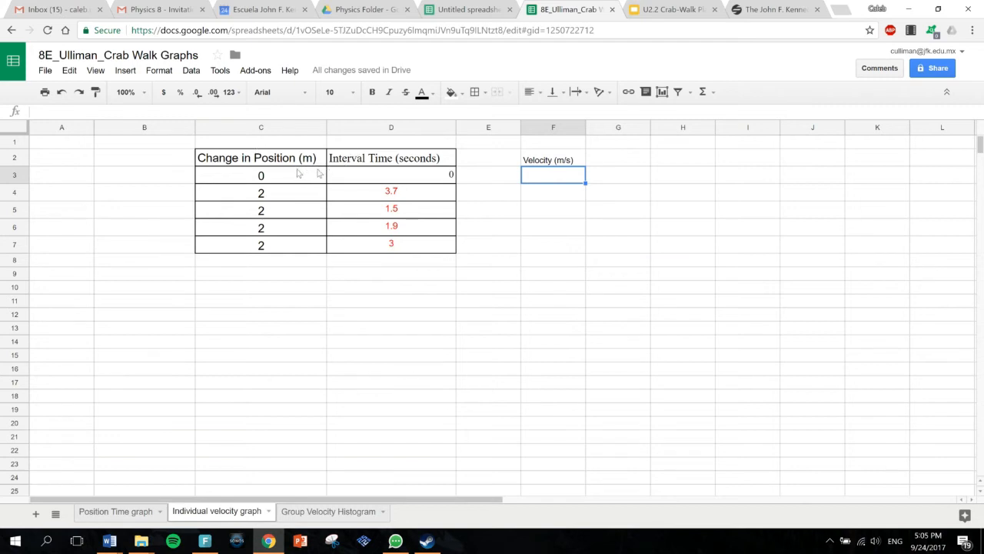
{"action": "type", "text": "0"}
{"action": "key", "text": "Return"}
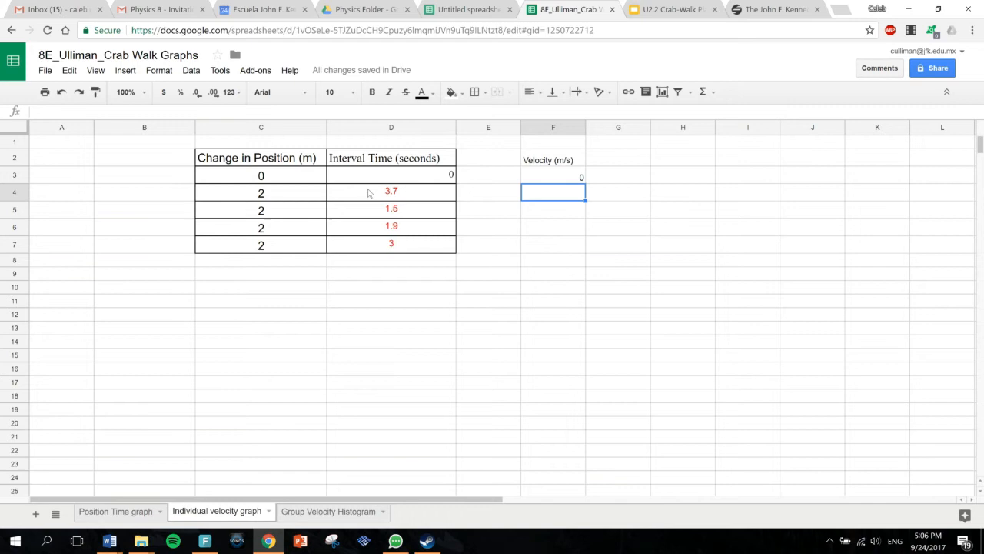
Enter the formula =C4/D4 in F4 to divide the change in position by the interval time
{"action": "type", "text": "="}
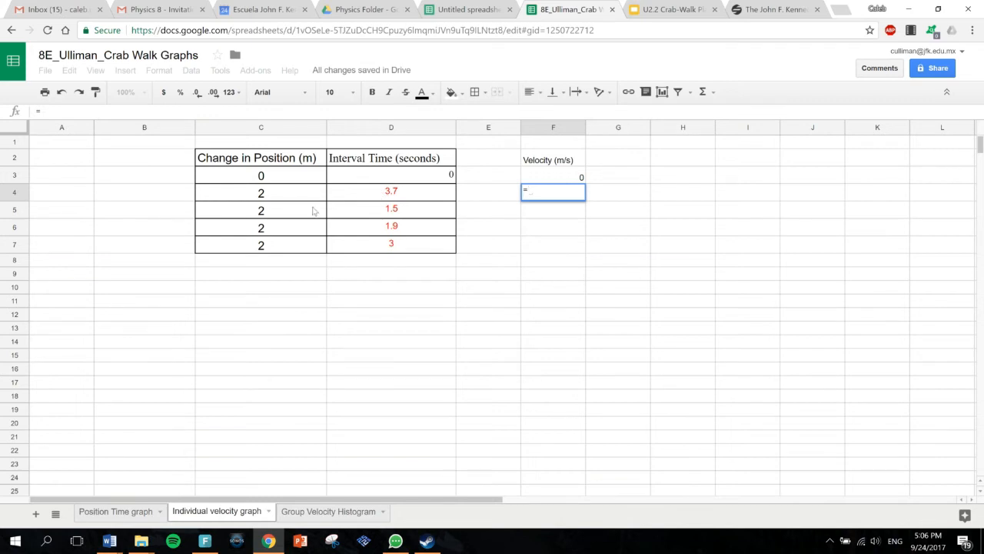
{"action": "left_click", "coordinate": [276, 196]}
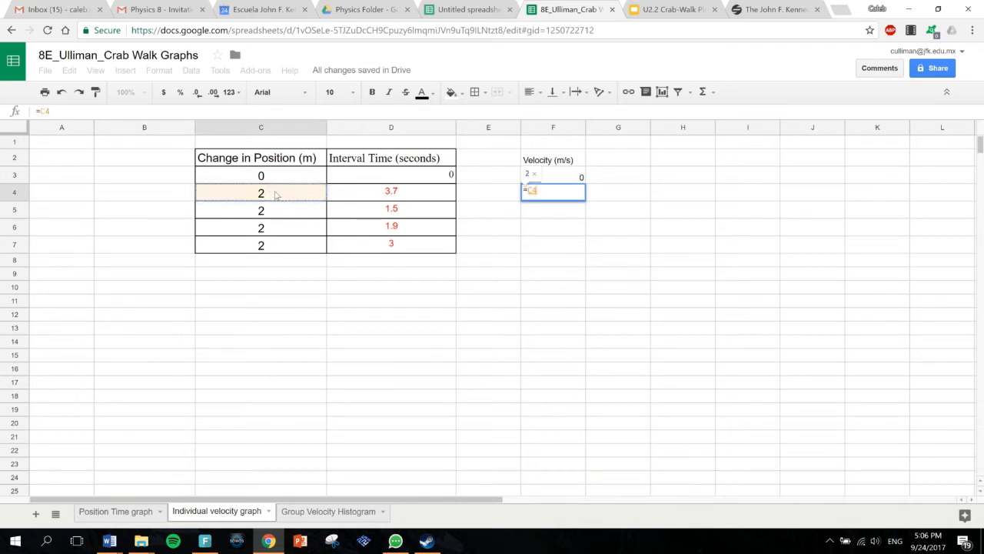
{"action": "type", "text": "/"}
{"action": "left_click", "coordinate": [340, 191]}
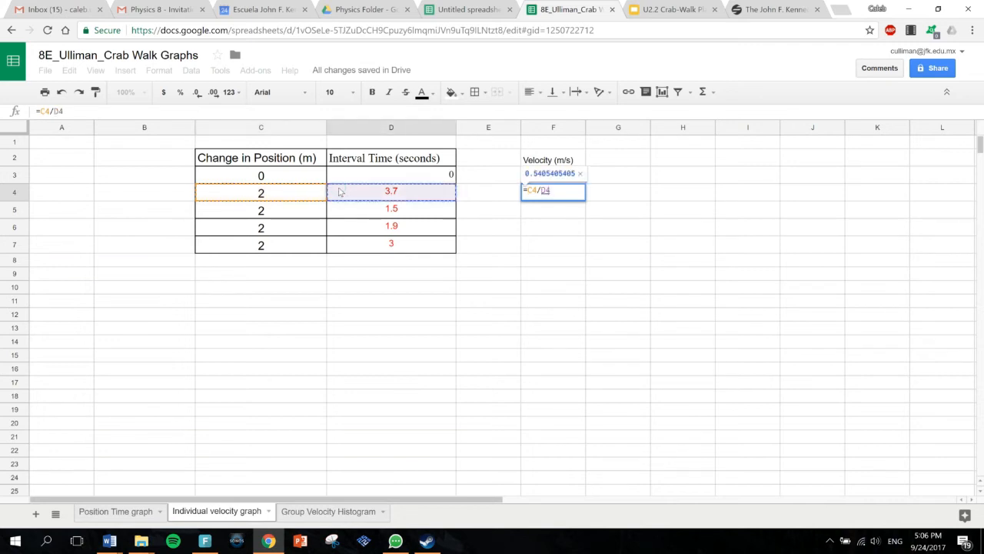
{"action": "key", "text": "Return"}
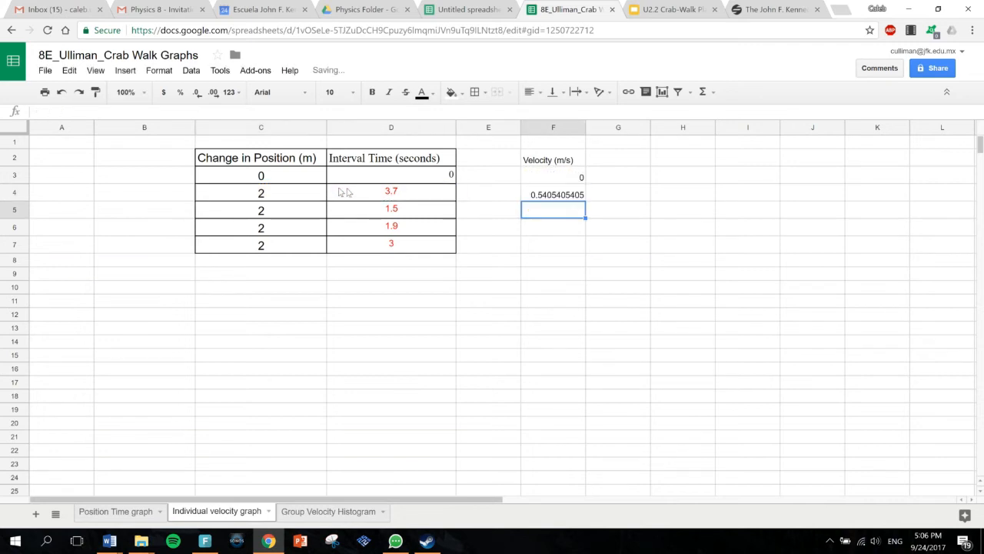
Reduce the velocity in F4 to two decimal places
{"action": "left_click", "coordinate": [543, 195]}
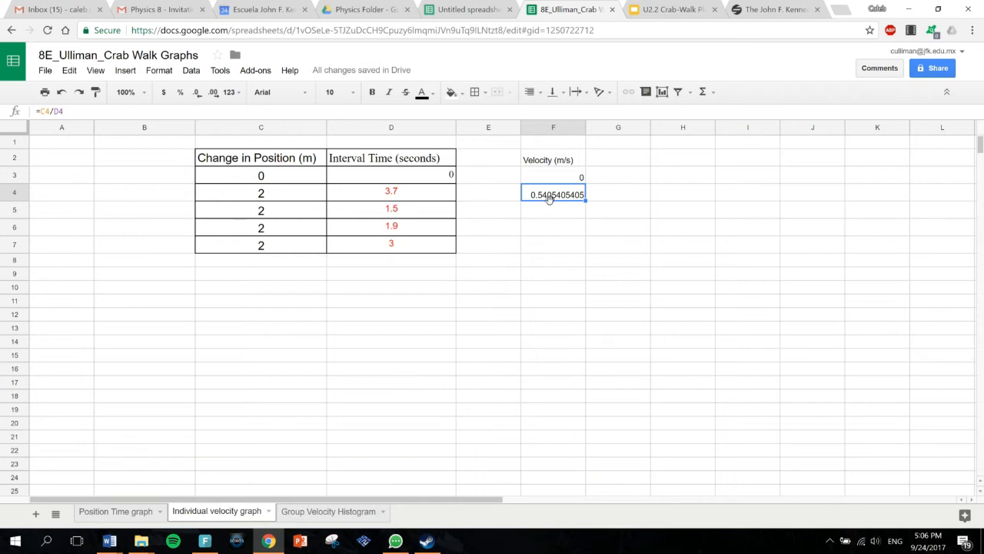
{"action": "left_click", "coordinate": [198, 93]}
{"action": "left_click", "coordinate": [199, 92]}
{"action": "left_click", "coordinate": [198, 92]}
{"action": "left_click", "coordinate": [198, 93]}
{"action": "left_click", "coordinate": [199, 92]}
{"action": "left_click", "coordinate": [198, 92]}
{"action": "left_click", "coordinate": [198, 93]}
{"action": "left_click", "coordinate": [199, 92]}
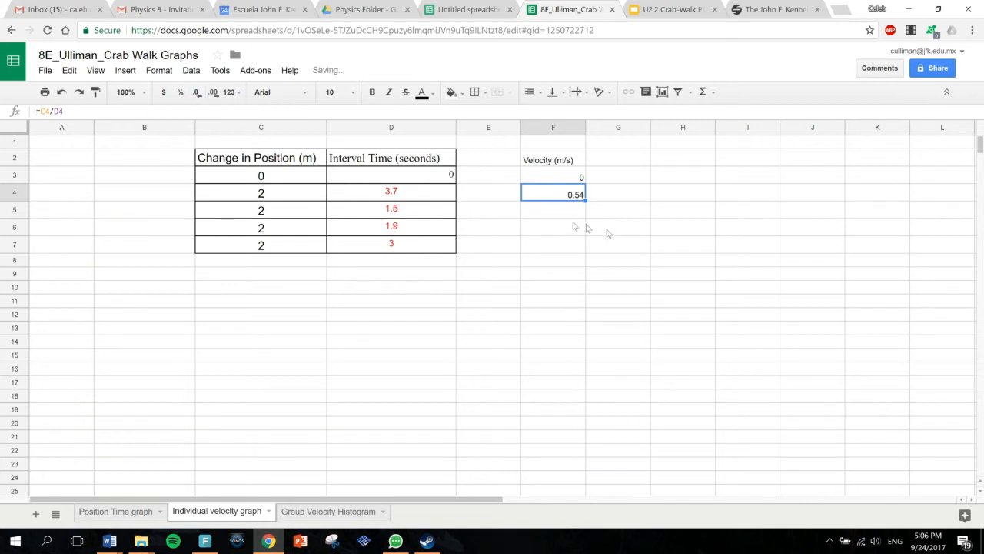
Enter the formula =C5/D5 in F5 to calculate the second interval's velocity
{"action": "key", "text": "Down"}
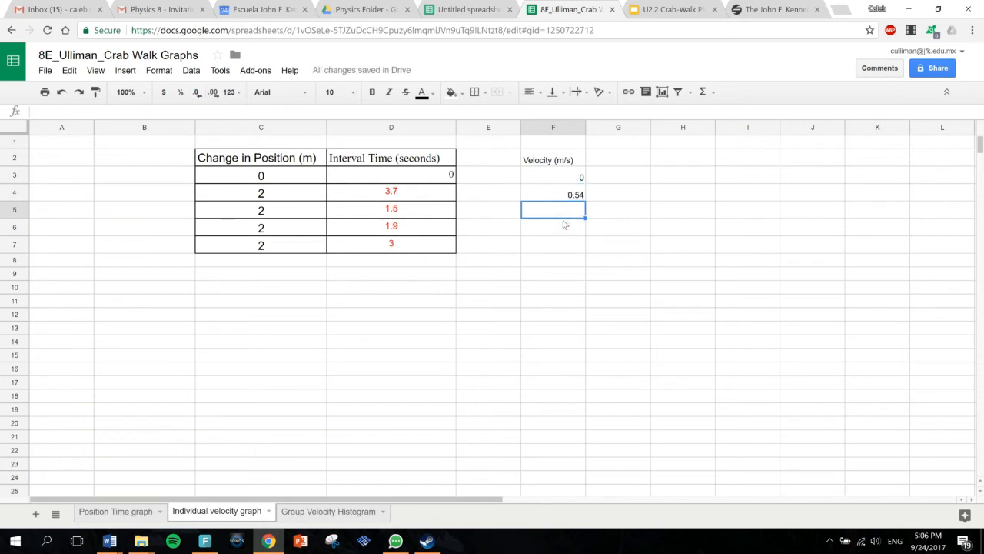
{"action": "type", "text": "="}
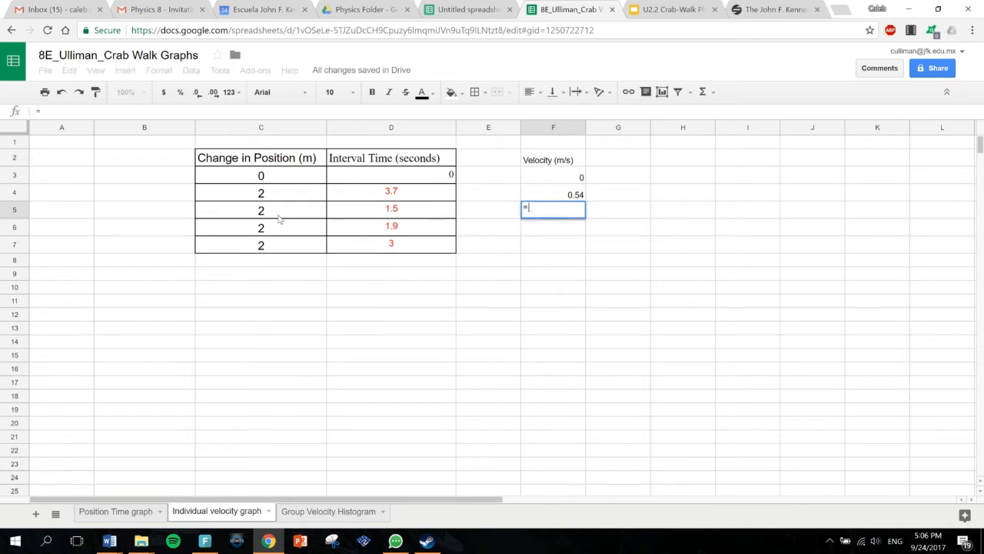
{"action": "left_click", "coordinate": [280, 218]}
{"action": "type", "text": "/"}
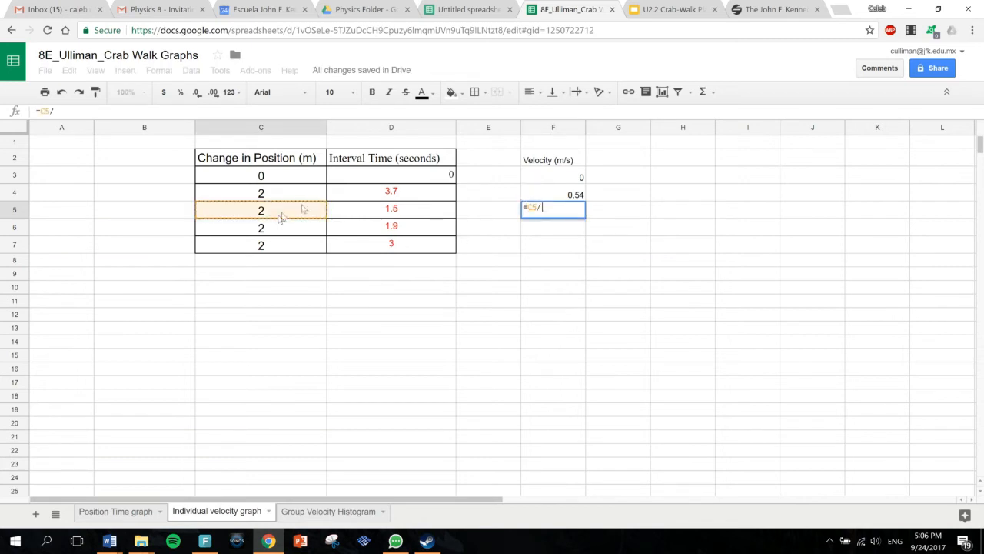
{"action": "left_click", "coordinate": [359, 209]}
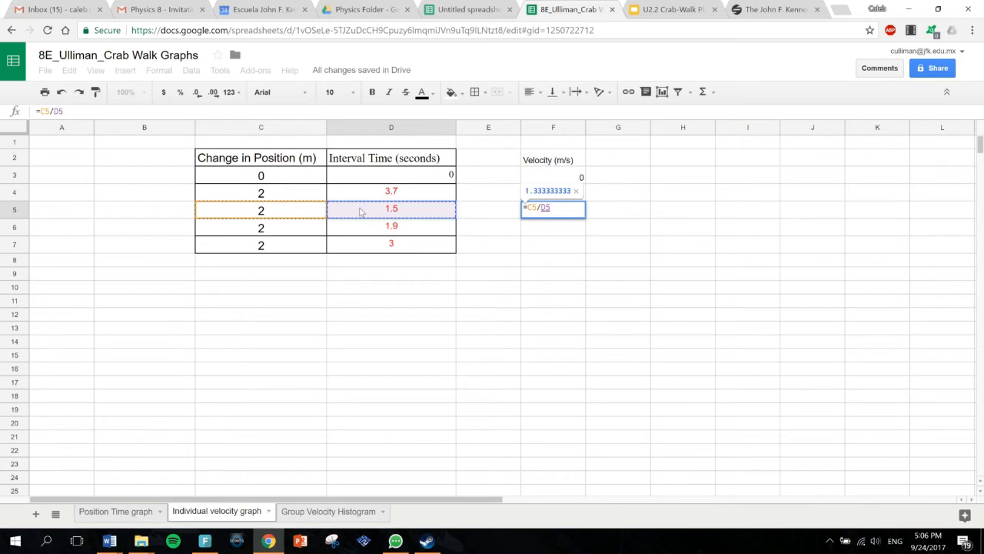
{"action": "key", "text": "Return"}
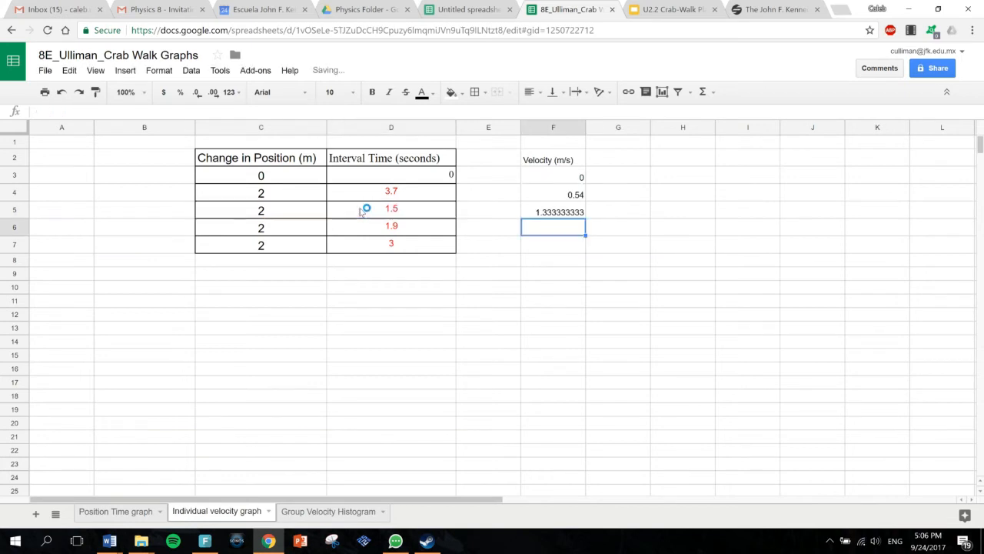
Format the velocity in F5 to show two decimal places
{"action": "left_click", "coordinate": [546, 211]}
{"action": "left_click", "coordinate": [197, 97]}
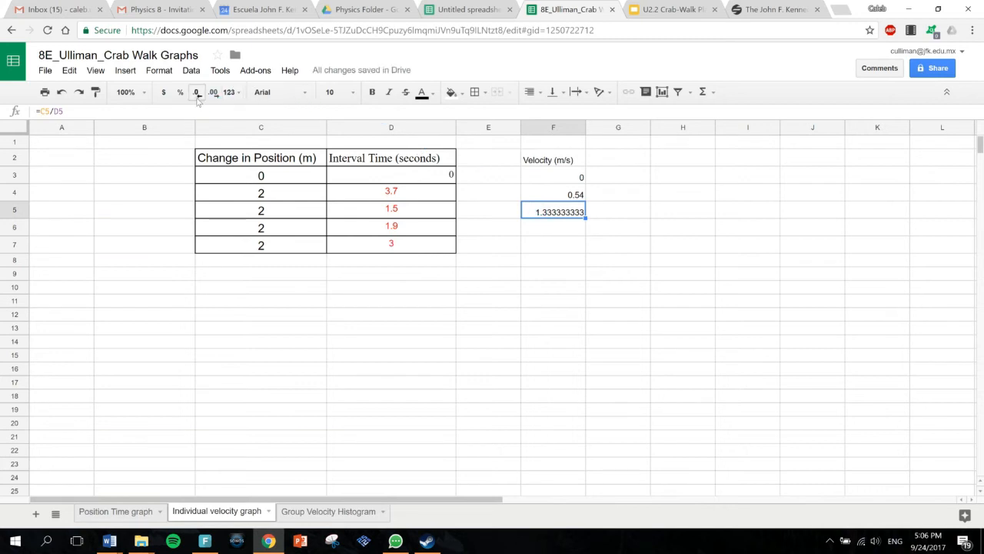
{"action": "left_click", "coordinate": [198, 94]}
{"action": "left_click", "coordinate": [198, 94]}
{"action": "left_click", "coordinate": [198, 93]}
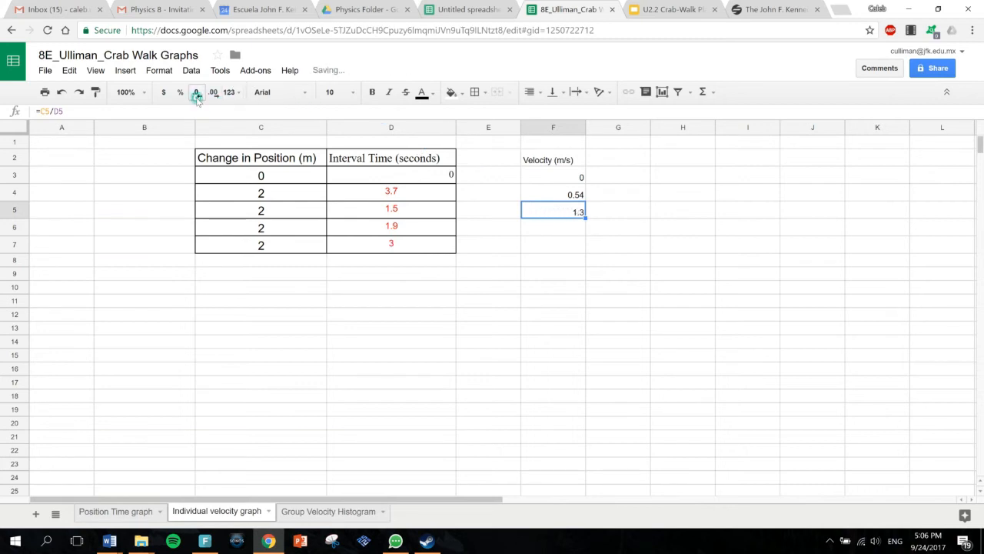
{"action": "left_click", "coordinate": [214, 94]}
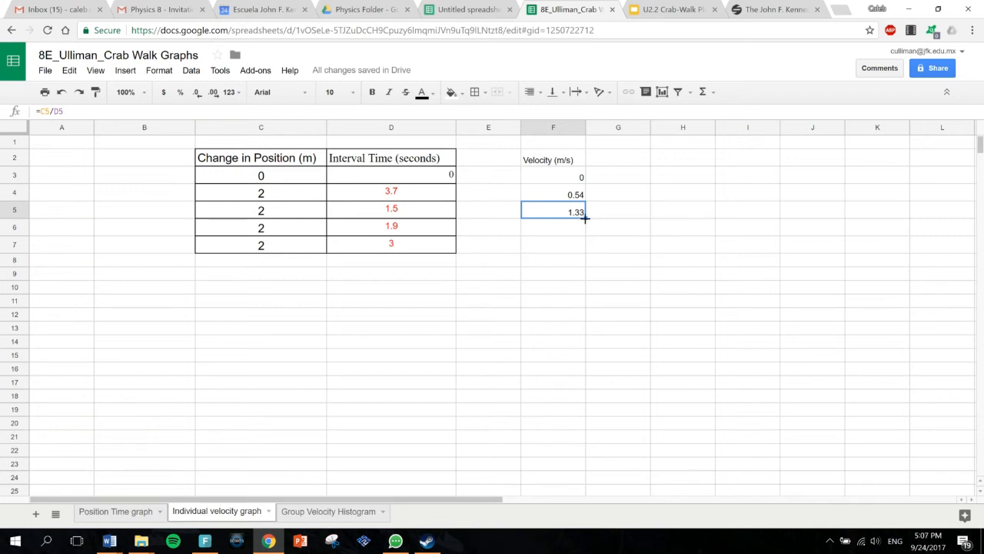
Fill the velocity formula from F5 down through F7
{"action": "mouse_move", "coordinate": [585, 219]}
{"action": "left_mouse_down"}
{"action": "mouse_move", "coordinate": [586, 246]}
{"action": "mouse_move", "coordinate": [586, 219]}
{"action": "left_mouse_up"}
{"action": "left_click_drag", "start_coordinate": [555, 215], "coordinate": [553, 251]}
{"action": "left_click", "coordinate": [552, 215]}
{"action": "mouse_move", "coordinate": [584, 218]}
{"action": "left_mouse_down"}
{"action": "mouse_move", "coordinate": [589, 247]}
{"action": "mouse_move", "coordinate": [589, 220]}
{"action": "left_mouse_up"}
{"action": "left_click_drag", "start_coordinate": [586, 217], "coordinate": [585, 253]}
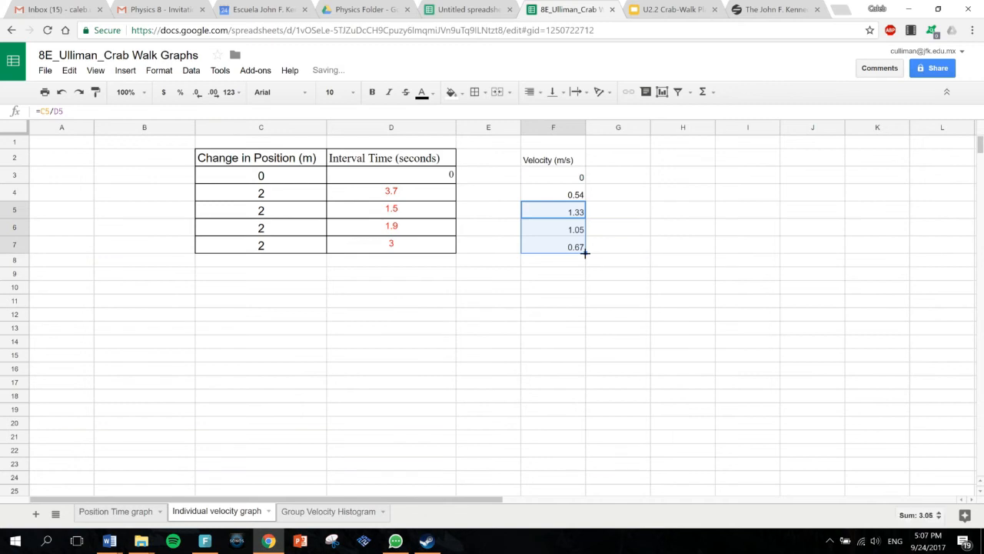
Inspect the filled formulas in F6 and F7 to check which cells they reference
{"action": "left_click", "coordinate": [551, 216]}
{"action": "left_click", "coordinate": [545, 232]}
{"action": "double_click", "coordinate": [545, 232]}
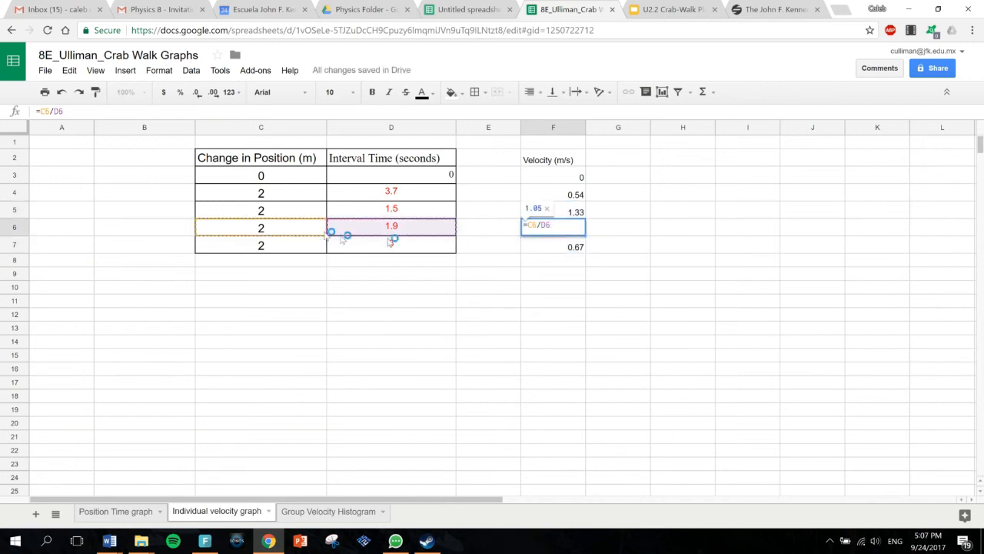
{"action": "left_click", "coordinate": [527, 243]}
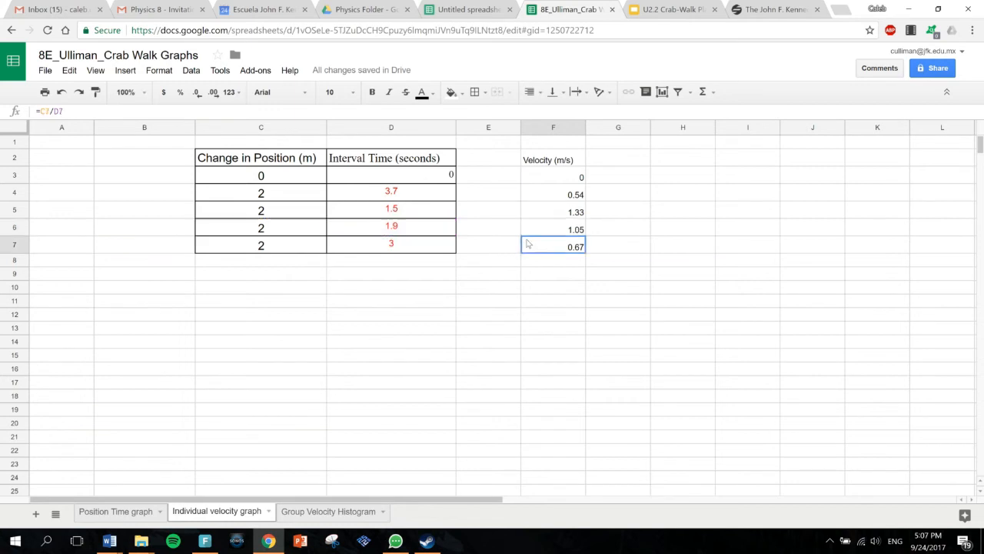
{"action": "double_click", "coordinate": [527, 242]}
{"action": "left_click", "coordinate": [535, 275]}
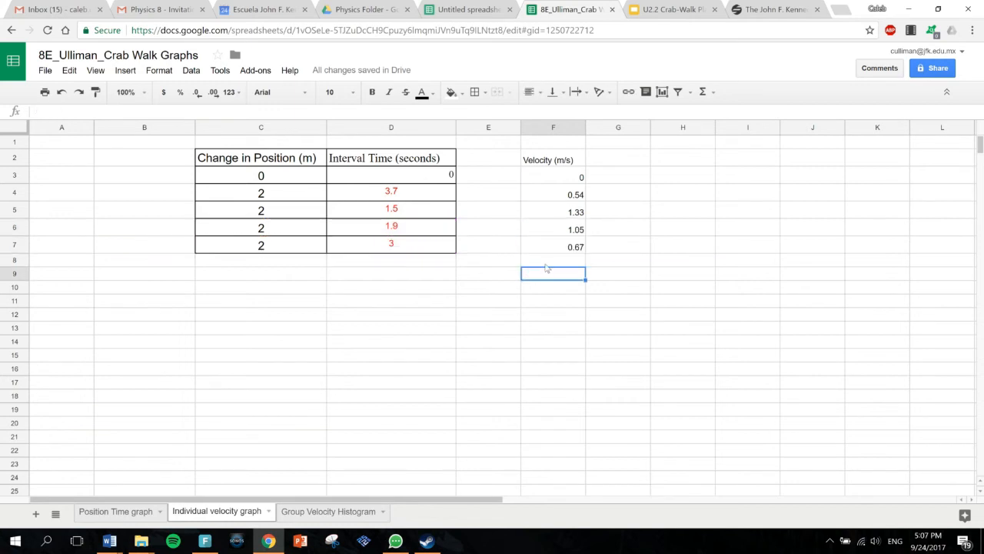
{"action": "left_click_drag", "start_coordinate": [550, 160], "coordinate": [548, 194]}
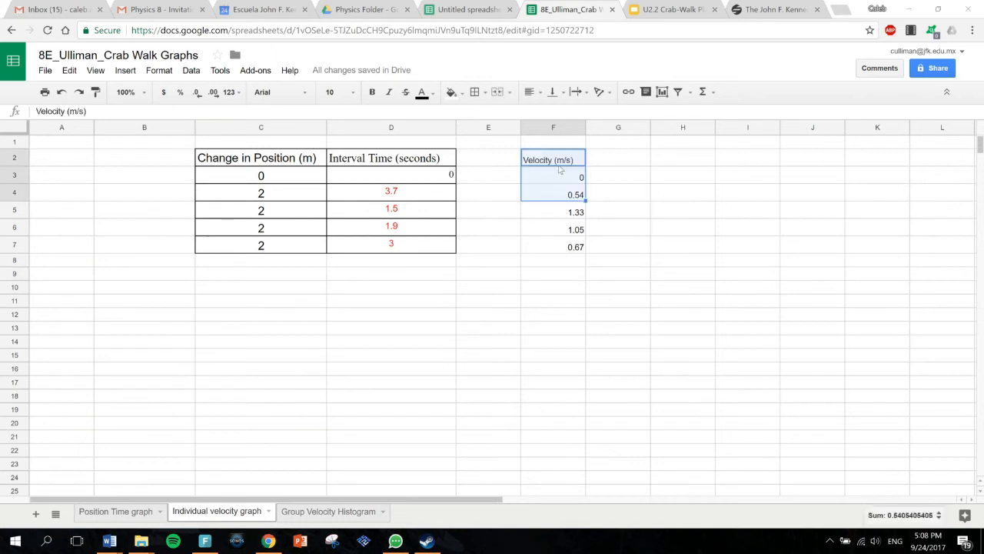
{"action": "left_click", "coordinate": [559, 159]}
{"action": "left_click_drag", "start_coordinate": [573, 247], "coordinate": [552, 160]}
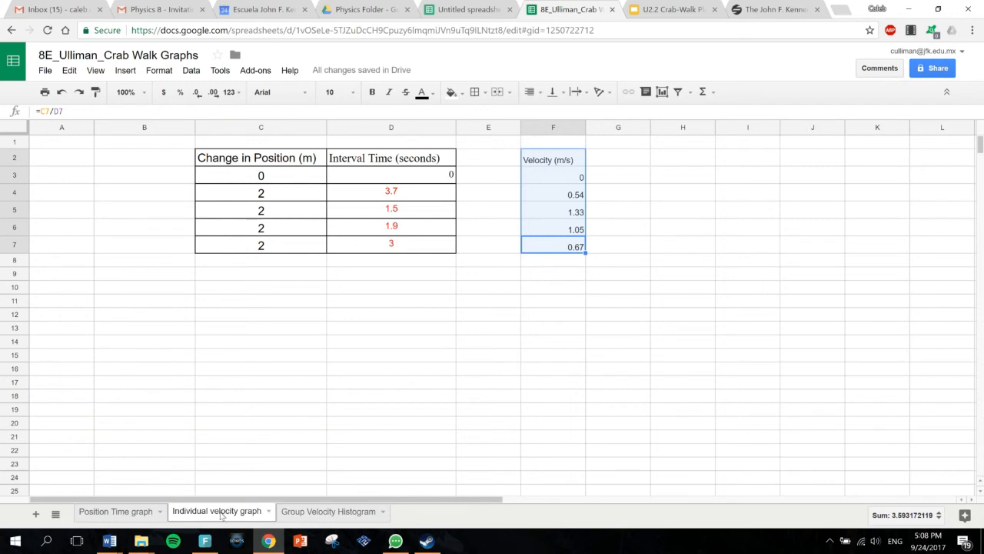
Rename the Individual velocity graph sheet as Individual velocity time graph
{"action": "left_click", "coordinate": [268, 512]}
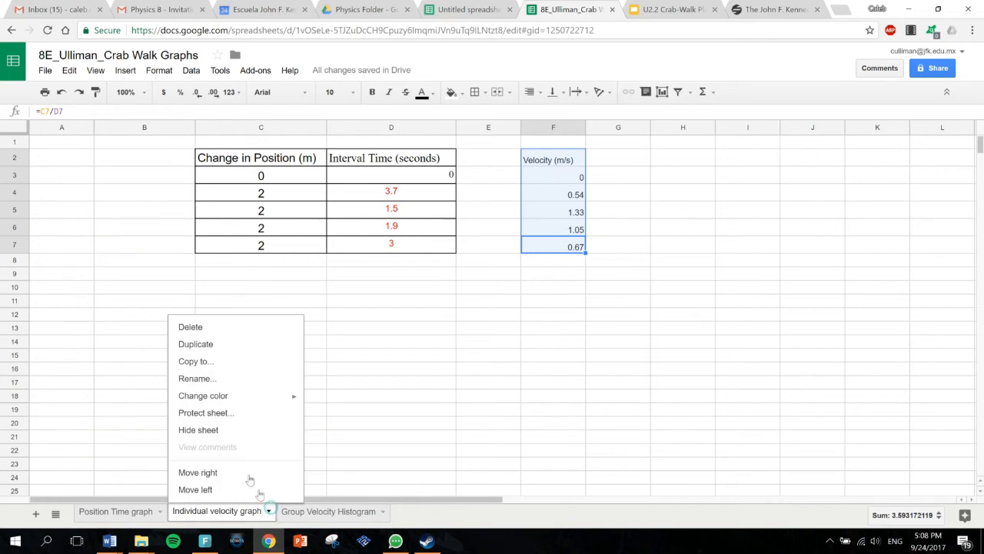
{"action": "left_click", "coordinate": [213, 379]}
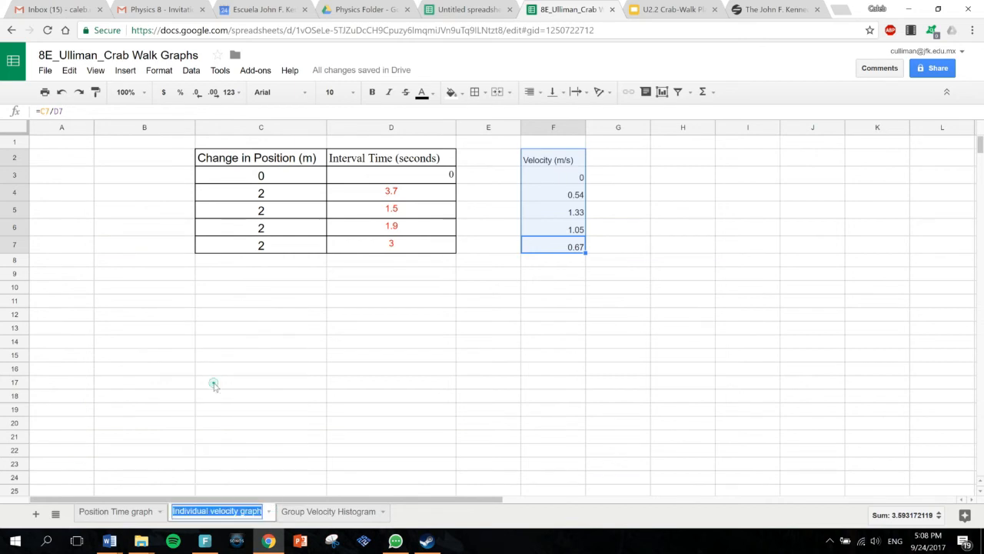
{"action": "left_click", "coordinate": [237, 512]}
{"action": "type", "text": "tim"}
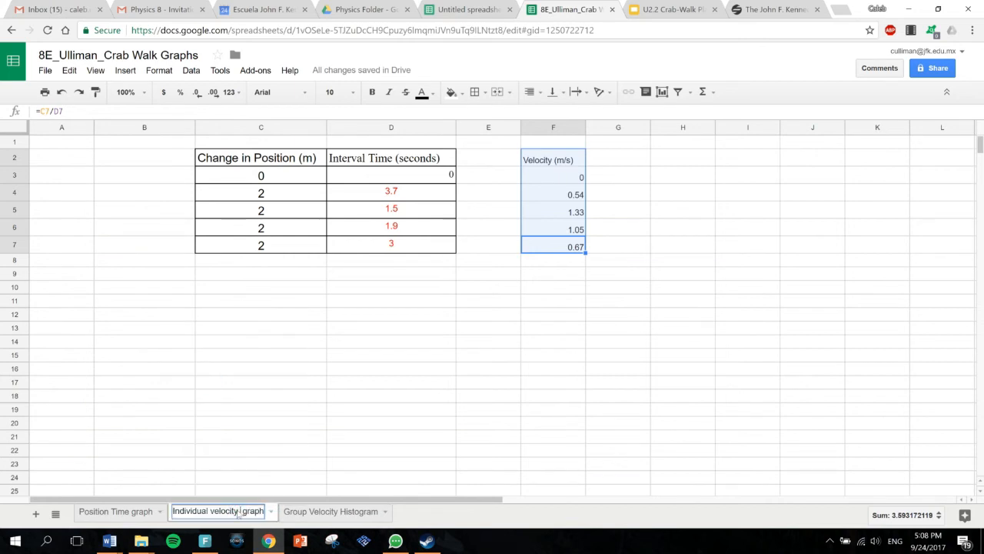
{"action": "type", "text": "e"}
{"action": "left_click", "coordinate": [354, 428]}
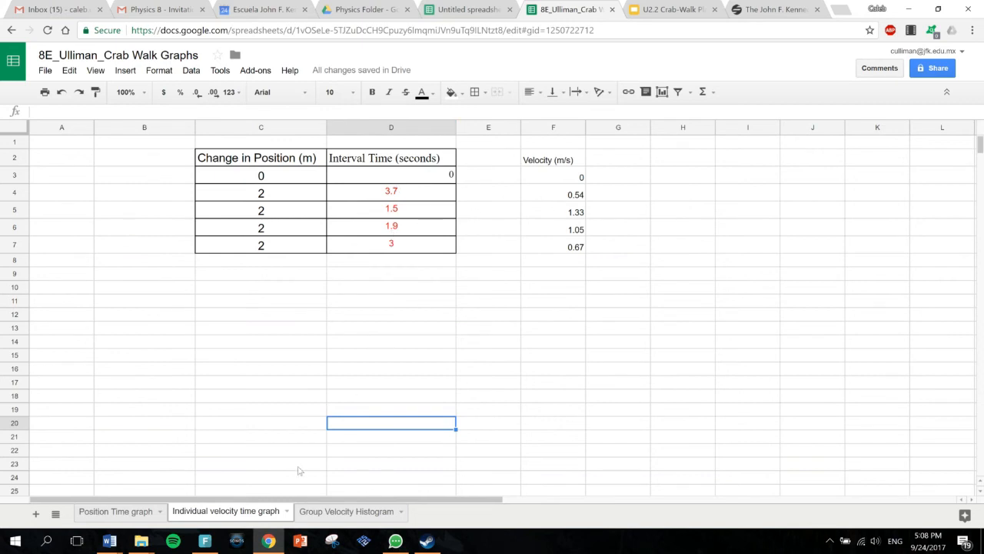
{"action": "left_click", "coordinate": [128, 514]}
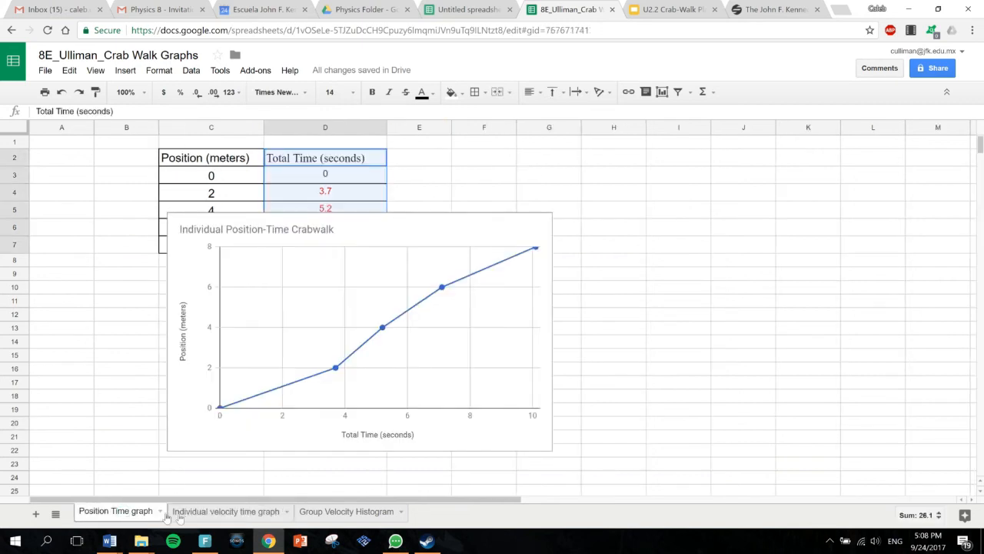
{"action": "left_click", "coordinate": [229, 513]}
{"action": "left_click", "coordinate": [123, 513]}
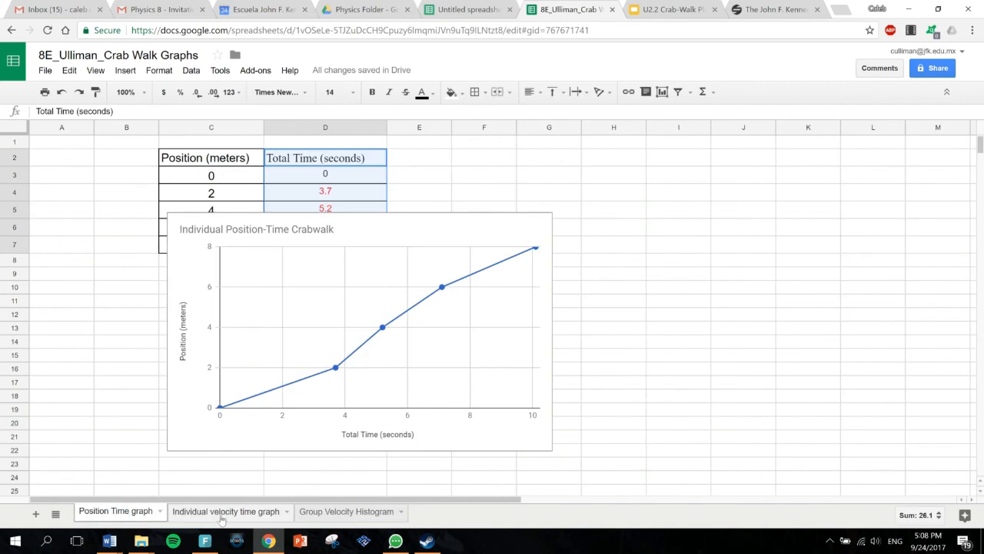
{"action": "left_click", "coordinate": [221, 515]}
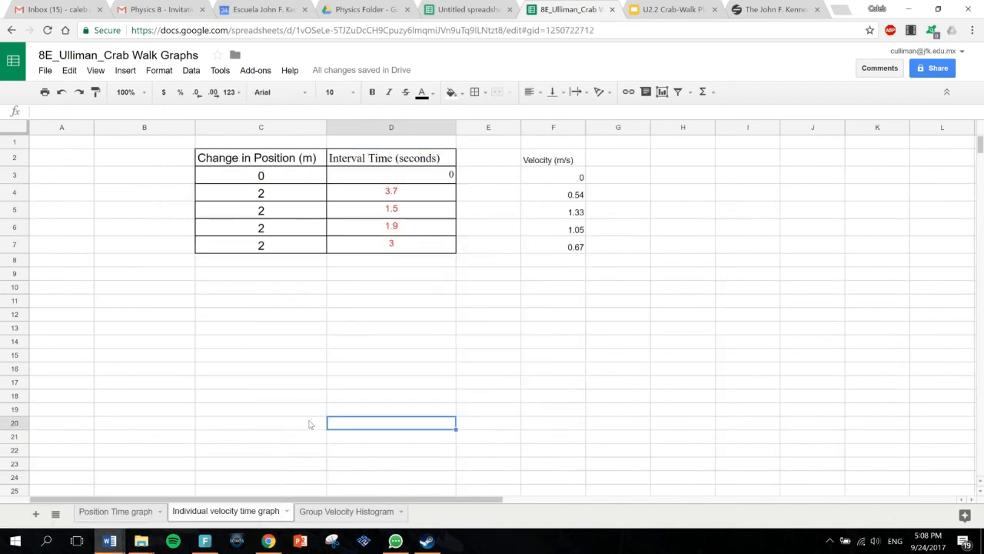
Move the position-time chart on the Position Time graph sheet clear of the data table
{"action": "left_click", "coordinate": [108, 513]}
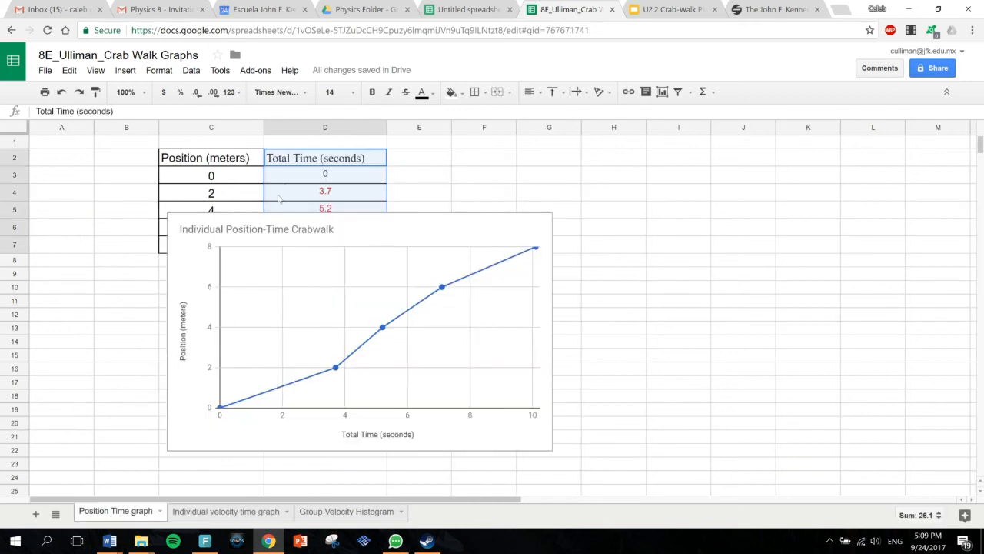
{"action": "left_click_drag", "start_coordinate": [301, 159], "coordinate": [755, 252]}
{"action": "left_click", "coordinate": [652, 250]}
{"action": "left_click_drag", "start_coordinate": [441, 224], "coordinate": [637, 256]}
{"action": "left_click", "coordinate": [379, 241]}
{"action": "left_click_drag", "start_coordinate": [379, 240], "coordinate": [812, 272]}
Copy the Total Time (seconds) column D2:D7 and paste it at G2 of the Individual velocity time graph sheet
{"action": "left_click_drag", "start_coordinate": [292, 245], "coordinate": [310, 163]}
{"action": "key", "text": "ctrl+c"}
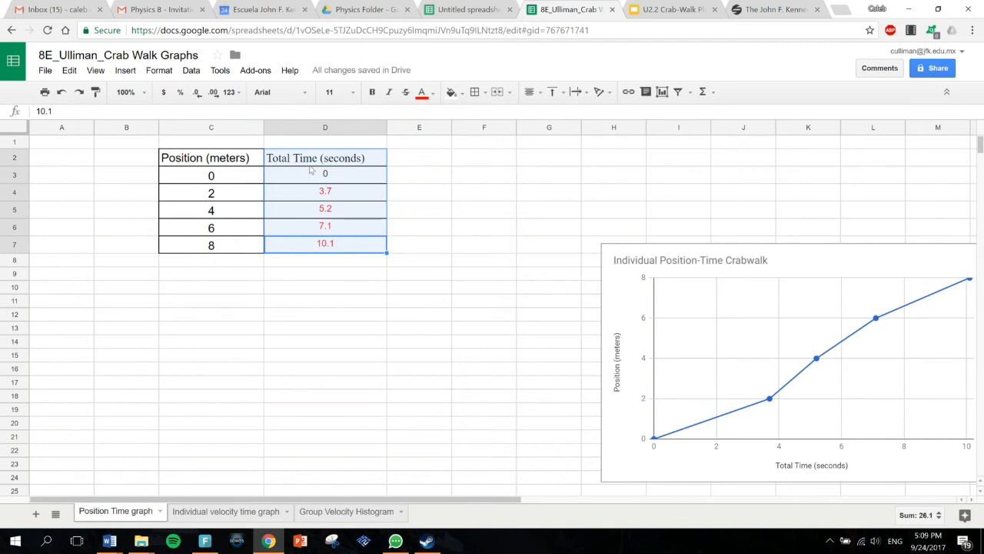
{"action": "left_click", "coordinate": [227, 510]}
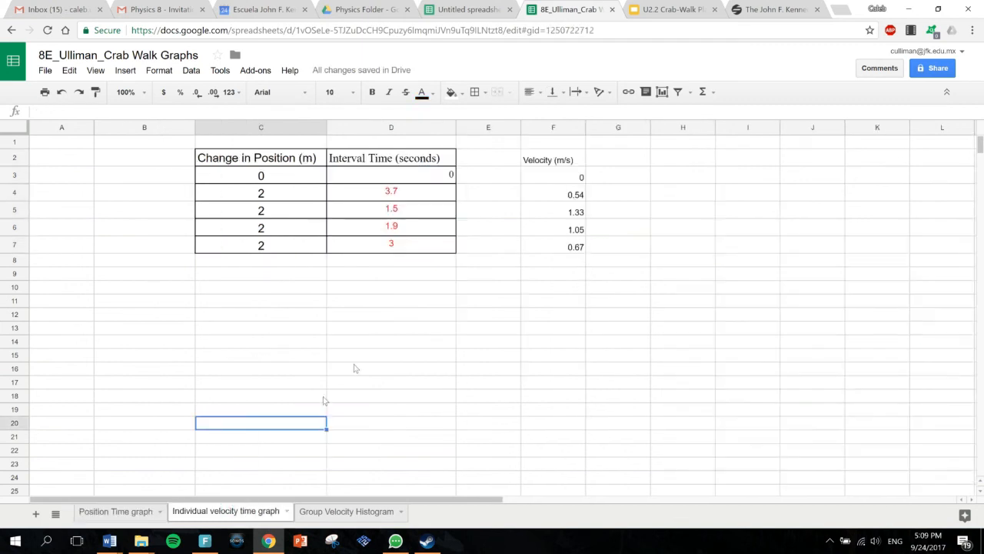
{"action": "left_click", "coordinate": [627, 159]}
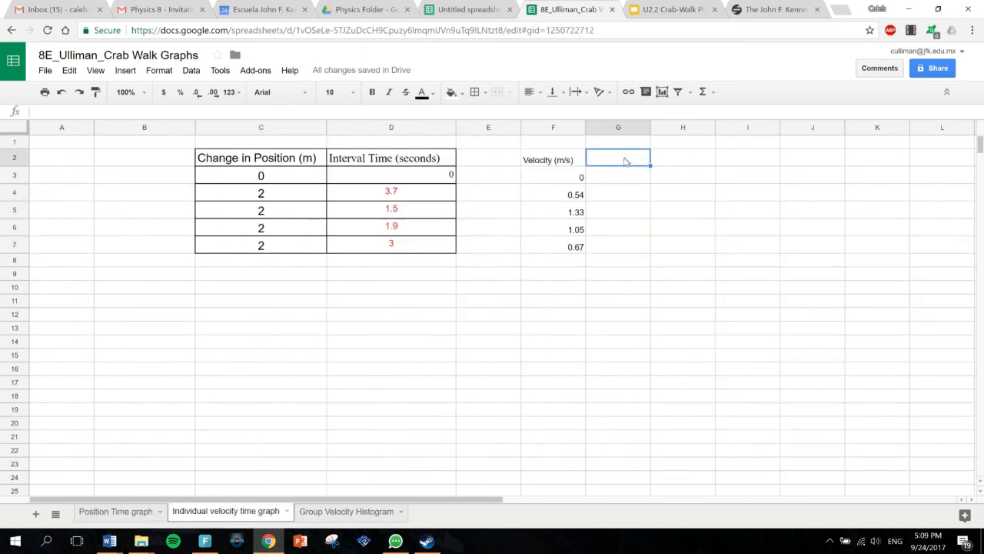
{"action": "key", "text": "ctrl+v"}
Insert a line chart from the velocity and total time data in F2:G7
{"action": "left_click_drag", "start_coordinate": [632, 243], "coordinate": [550, 162]}
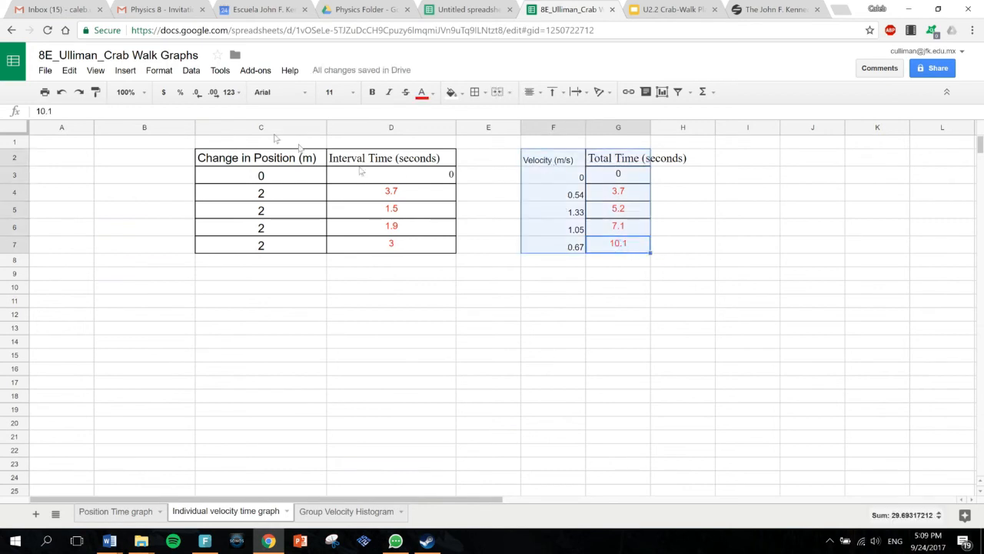
{"action": "left_click", "coordinate": [125, 70]}
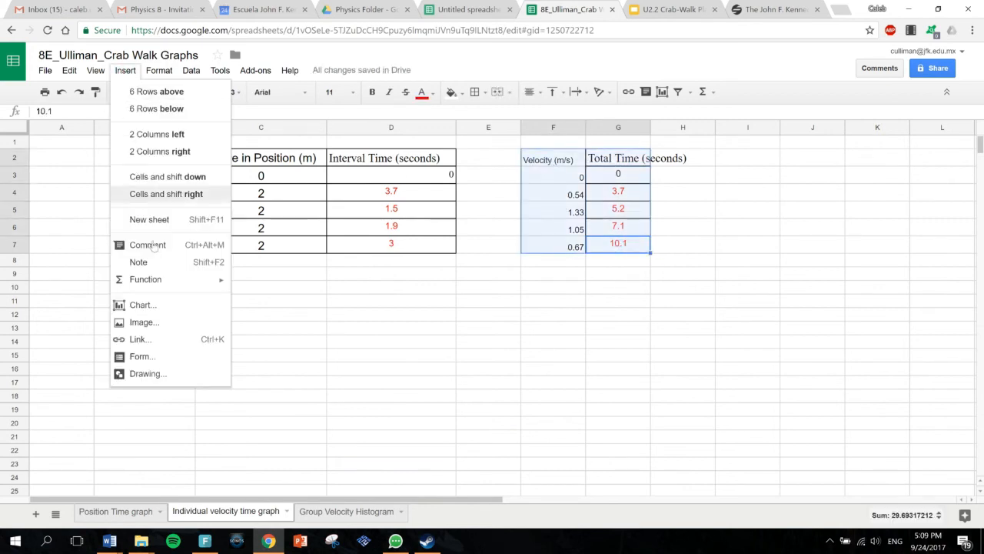
{"action": "left_click", "coordinate": [153, 305]}
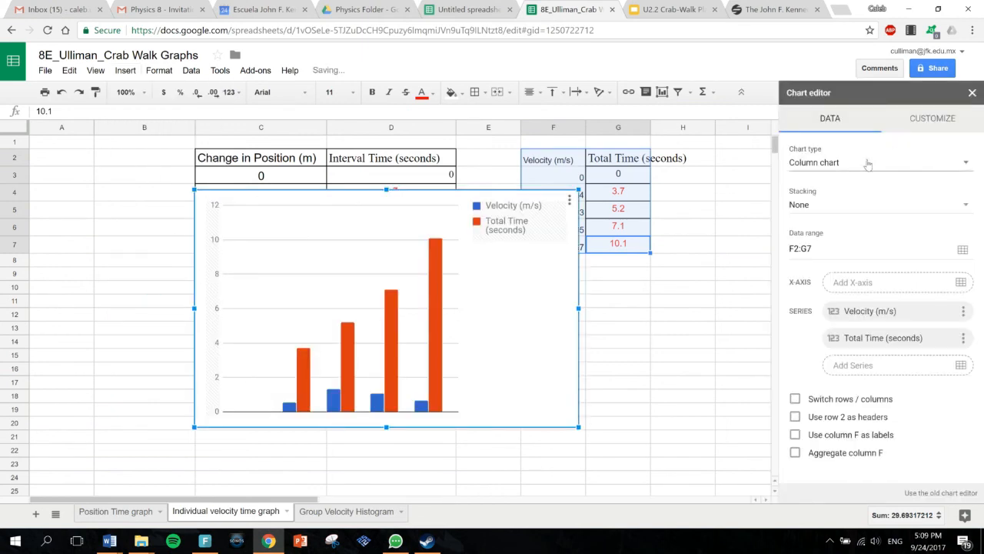
{"action": "left_click", "coordinate": [867, 163]}
{"action": "left_click", "coordinate": [818, 218]}
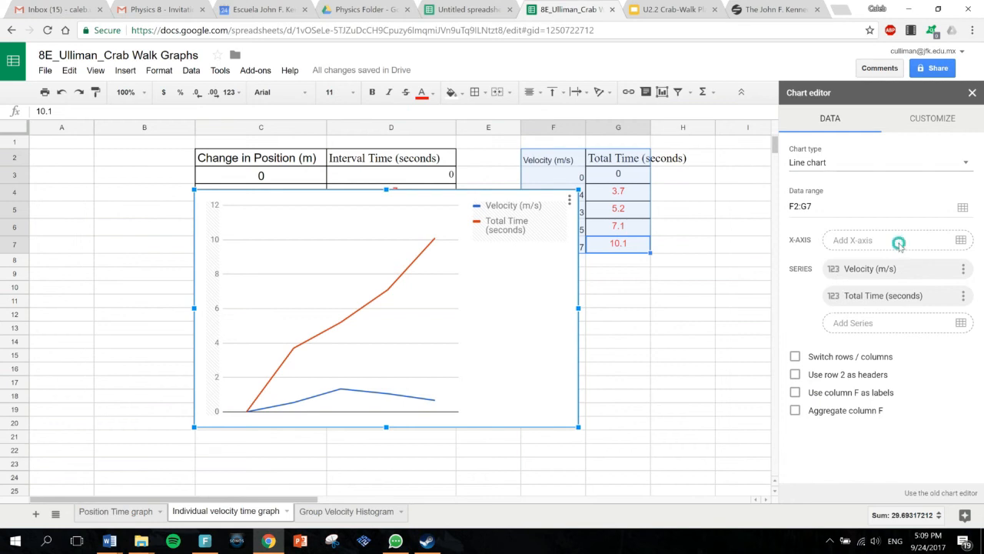
Set the chart's x-axis to the Total Time range G2:G7 and remove the Total Time series
{"action": "left_click", "coordinate": [961, 240]}
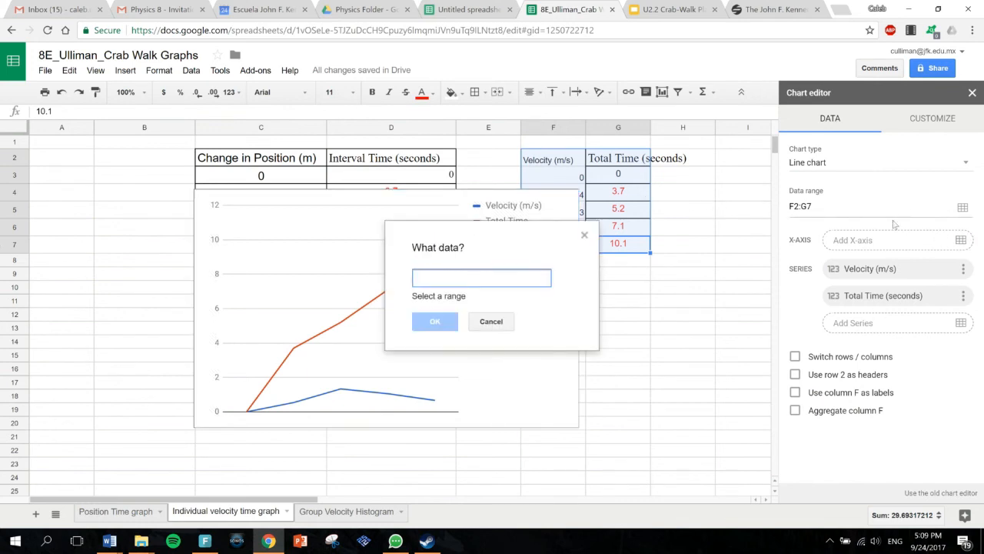
{"action": "left_click", "coordinate": [625, 157]}
{"action": "left_click_drag", "start_coordinate": [626, 191], "coordinate": [621, 254]}
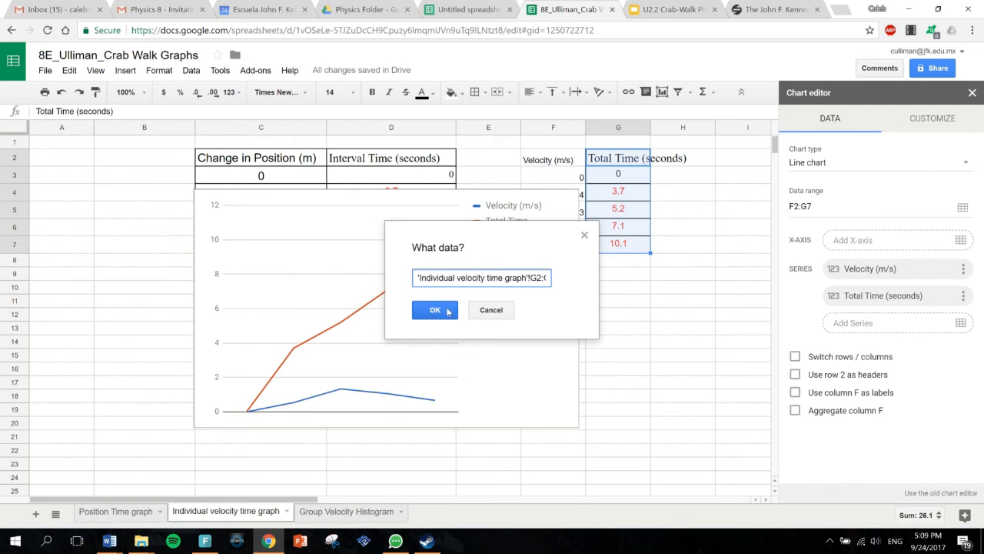
{"action": "left_click", "coordinate": [435, 310]}
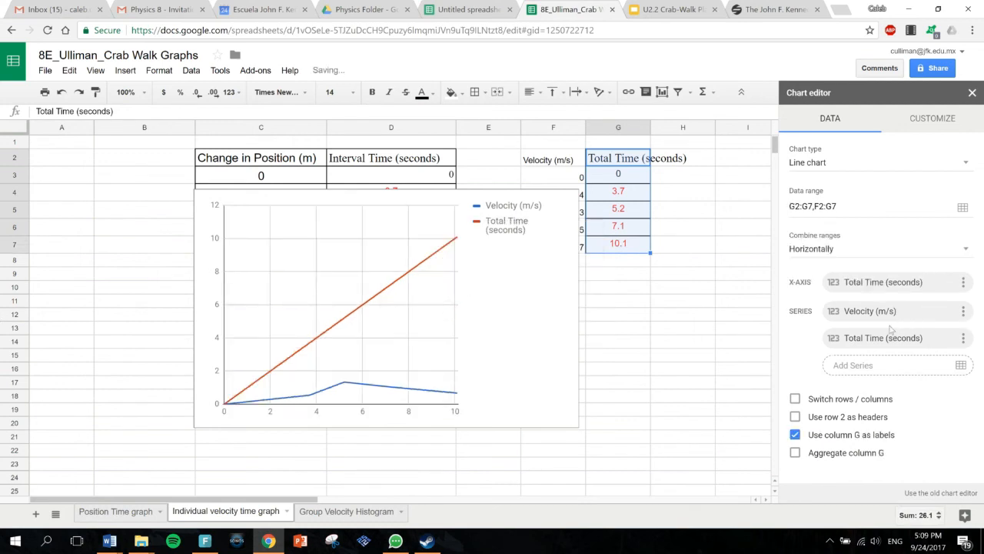
{"action": "left_click", "coordinate": [962, 338]}
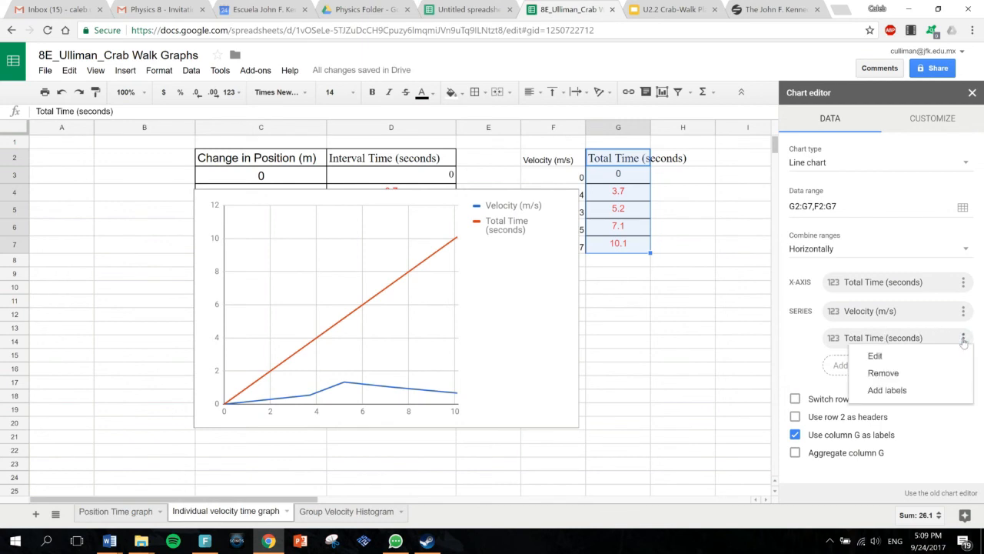
{"action": "left_click", "coordinate": [917, 375]}
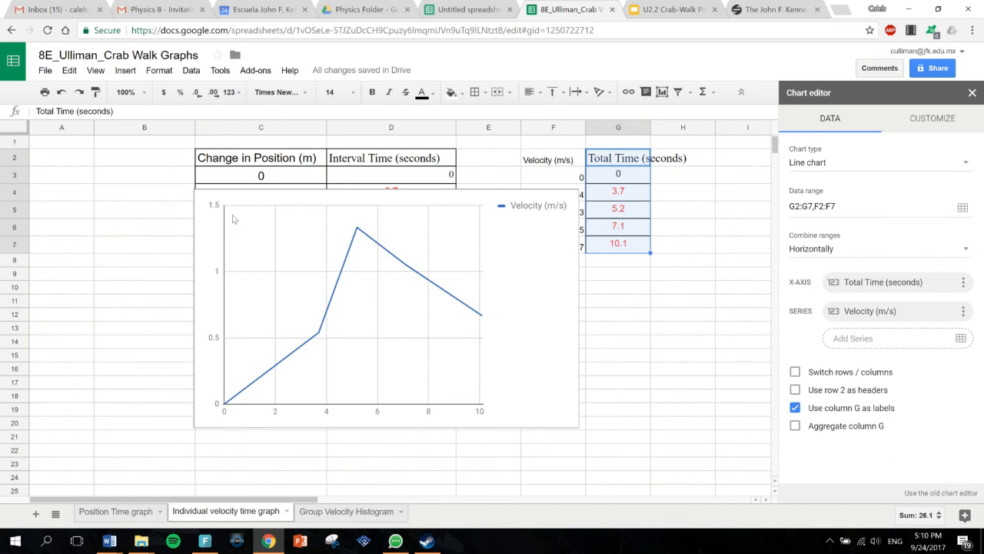
Title the velocity chart's horizontal axis "Time (seconds)"
{"action": "left_click", "coordinate": [911, 118]}
{"action": "left_click", "coordinate": [897, 176]}
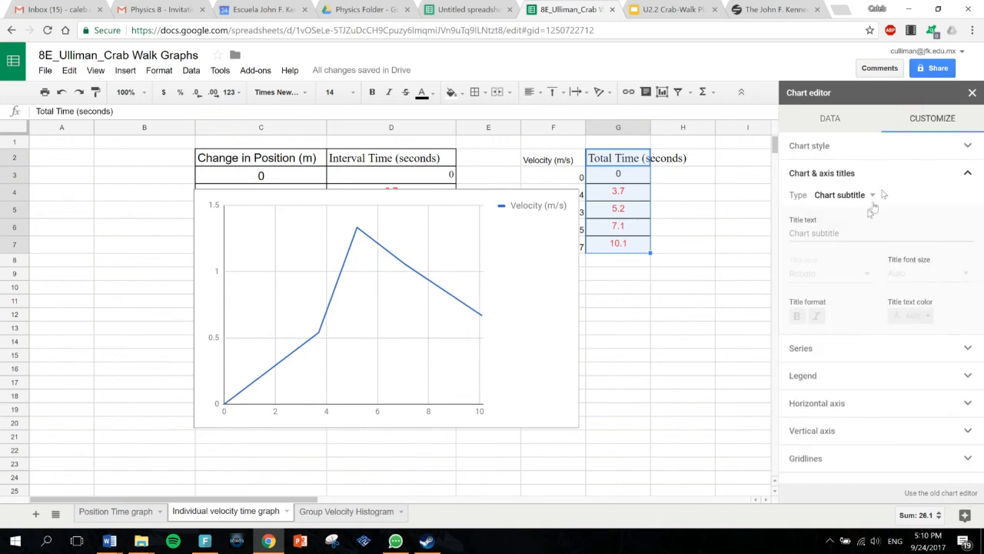
{"action": "left_click", "coordinate": [861, 197]}
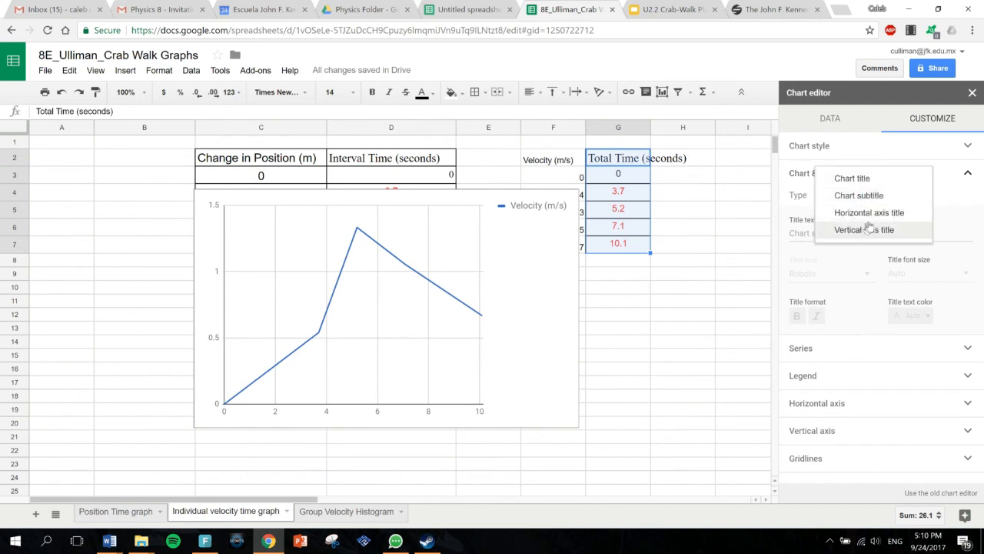
{"action": "left_click", "coordinate": [873, 213]}
{"action": "left_click", "coordinate": [847, 233]}
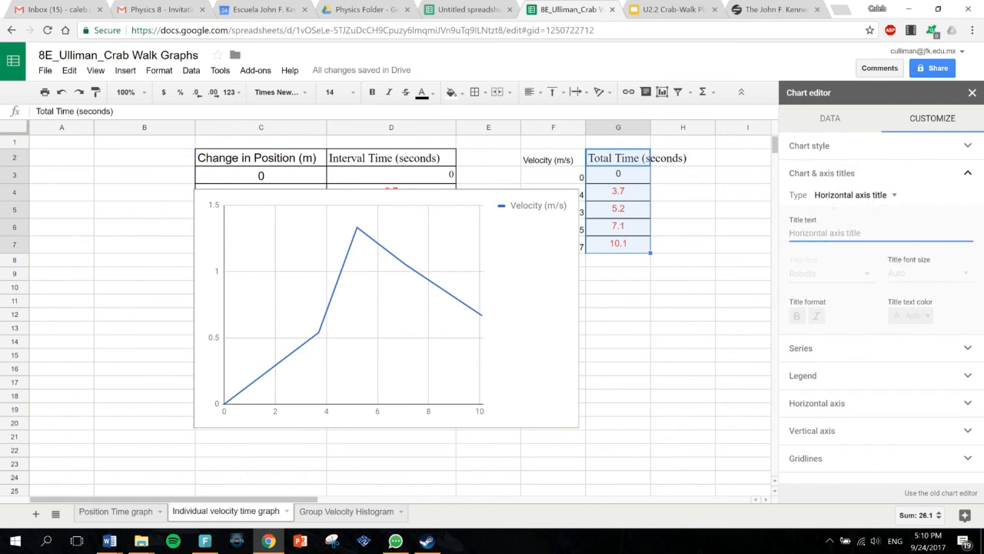
{"action": "type", "text": "Time (seconds"}
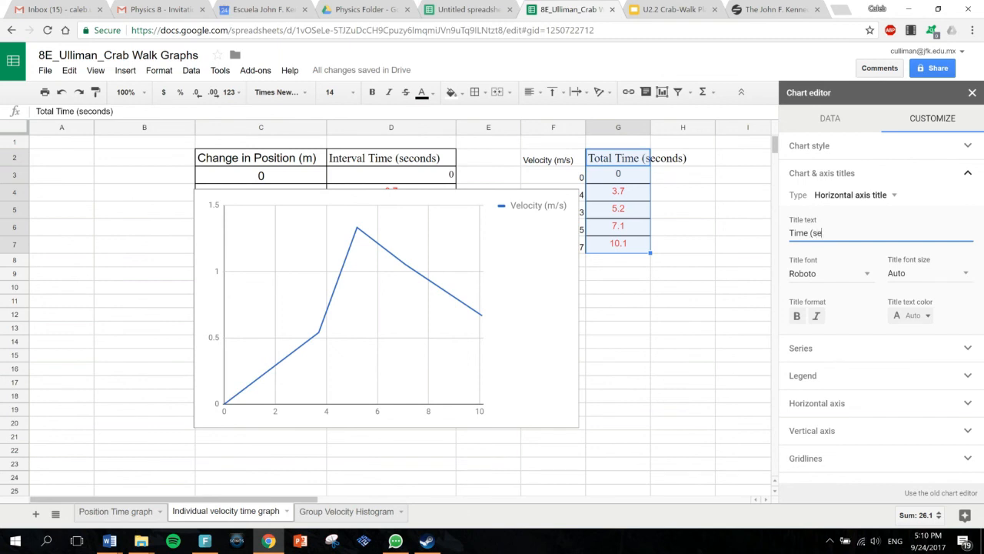
Title the velocity chart's vertical axis "Velocity (m/s)"
{"action": "left_click", "coordinate": [869, 196]}
{"action": "left_click", "coordinate": [857, 213]}
{"action": "left_click", "coordinate": [834, 235]}
{"action": "type", "text": "Velocity (m/"}
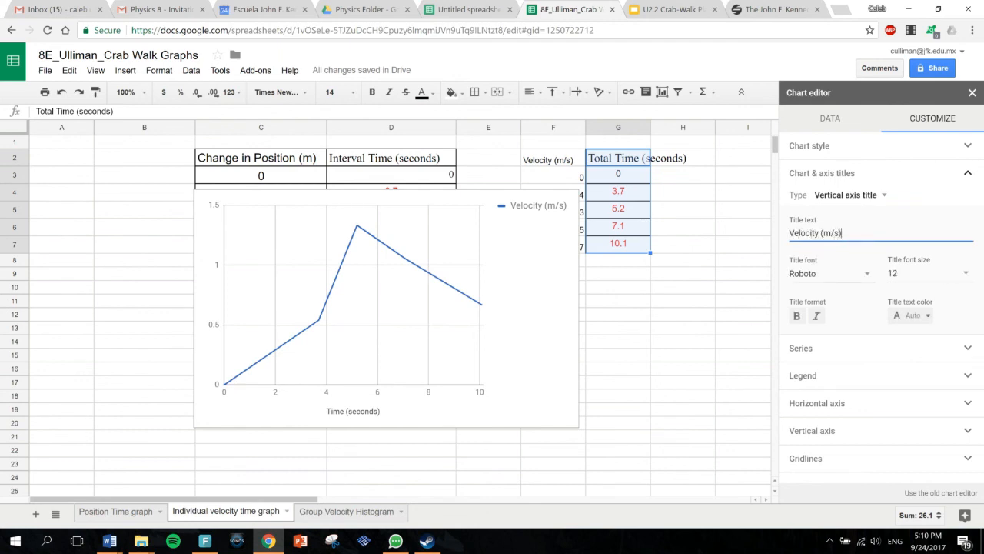
Set the chart title to "Individual Velocity-Time For the Crabwalk"
{"action": "left_click", "coordinate": [861, 197]}
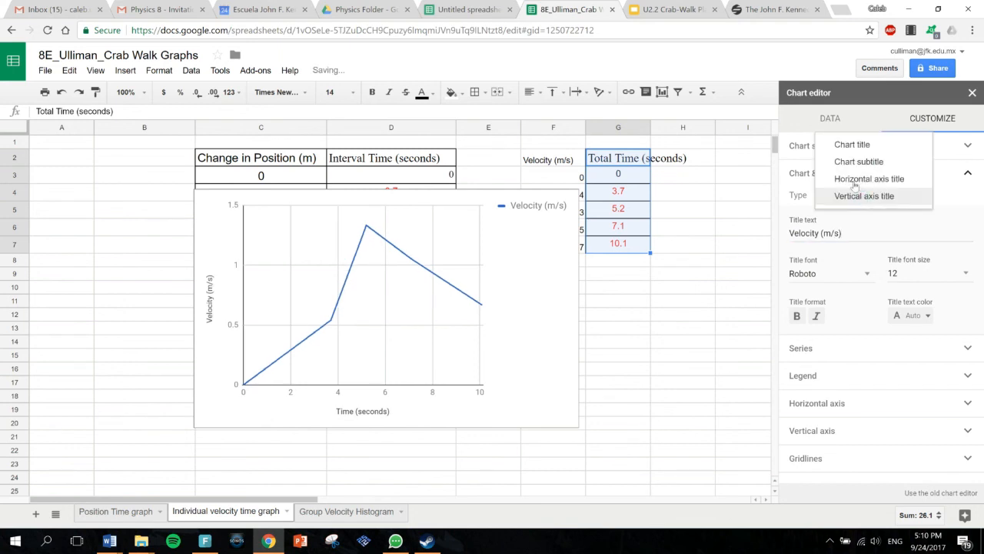
{"action": "left_click", "coordinate": [850, 145]}
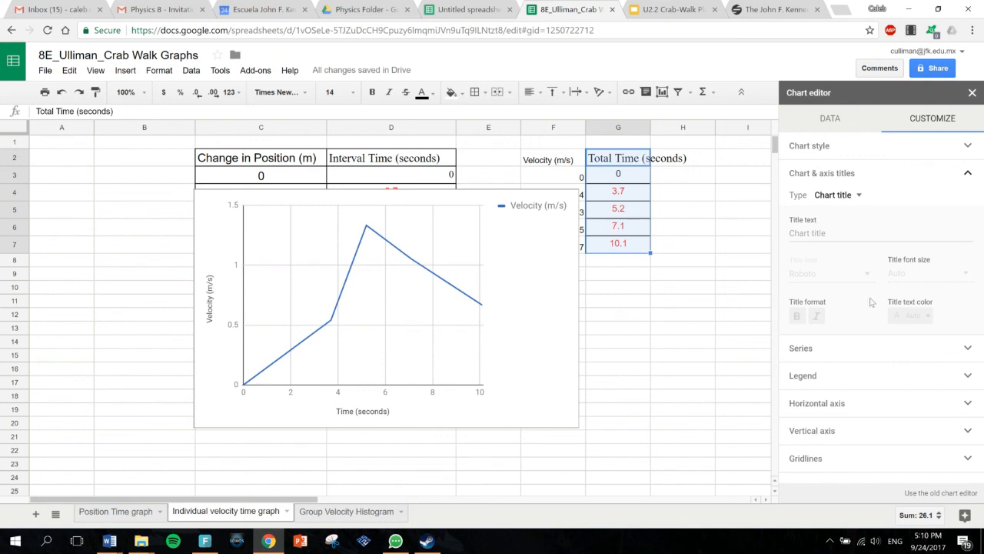
{"action": "left_click", "coordinate": [839, 231]}
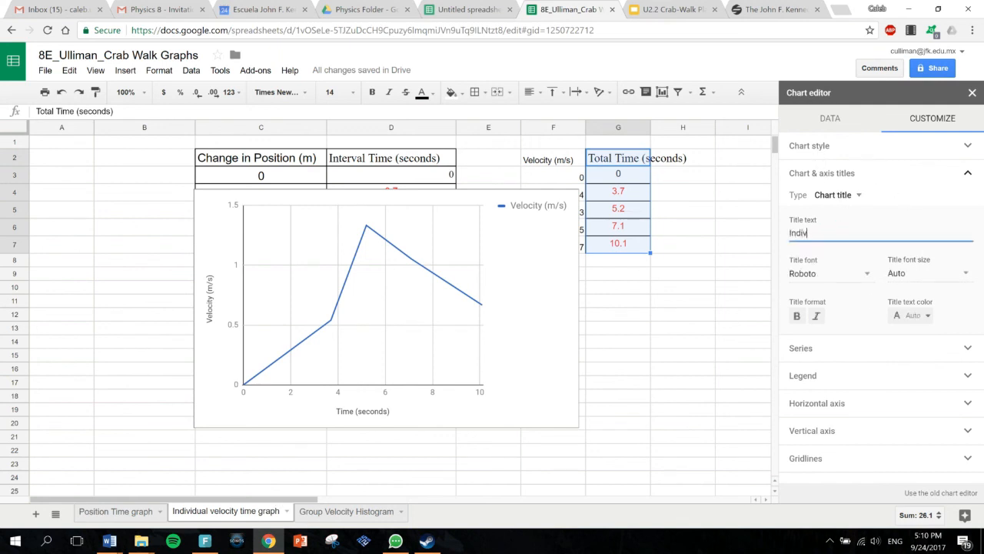
{"action": "type", "text": "Indivu"}
{"action": "key", "text": "BackSpace"}
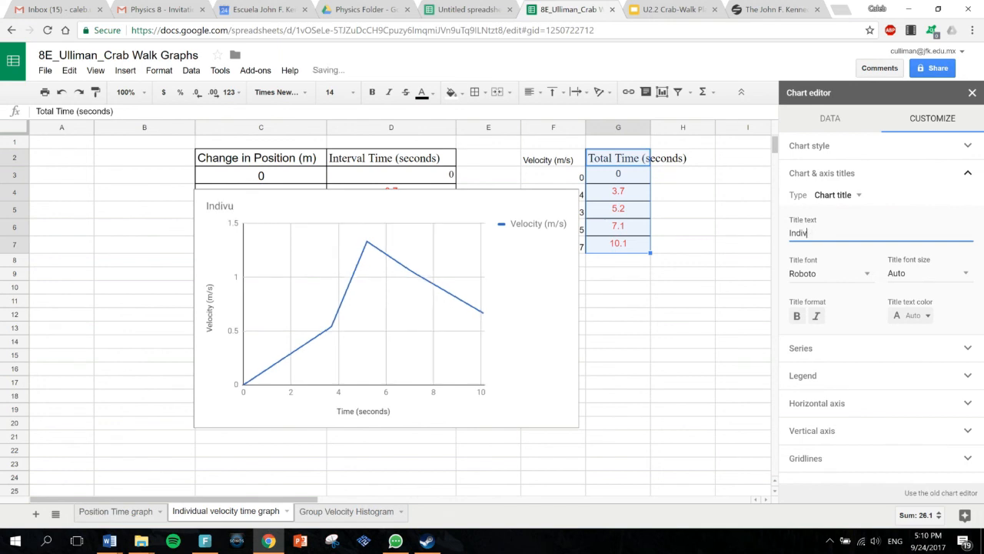
{"action": "type", "text": "idual Velocity-Time For the Crabwalk"}
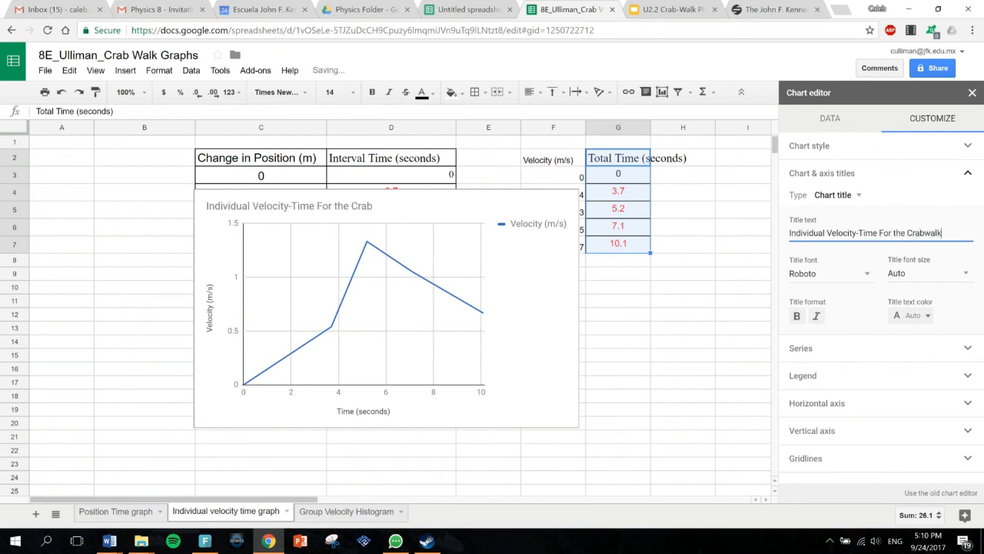
{"action": "left_click", "coordinate": [785, 258]}
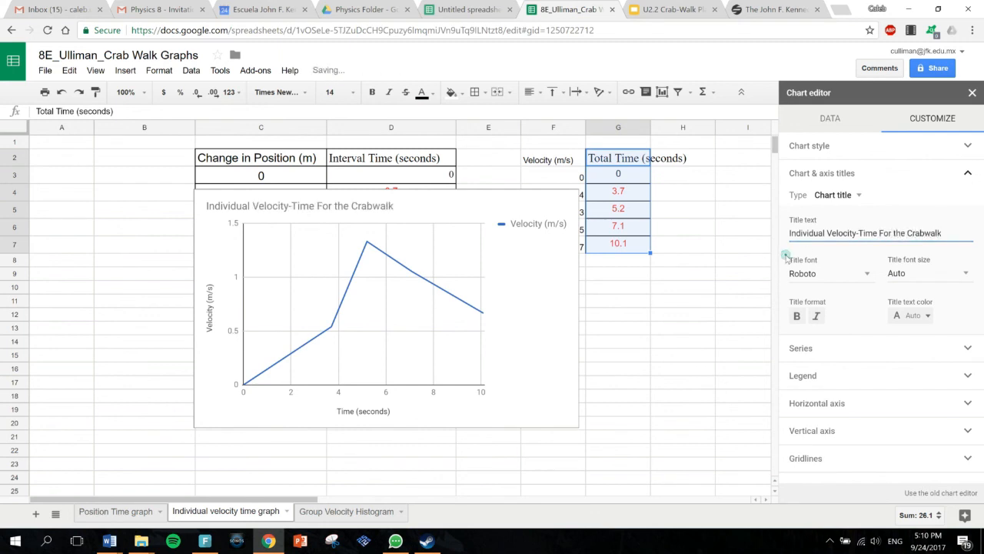
Remove the velocity chart's legend by setting its position to None
{"action": "left_click", "coordinate": [968, 174]}
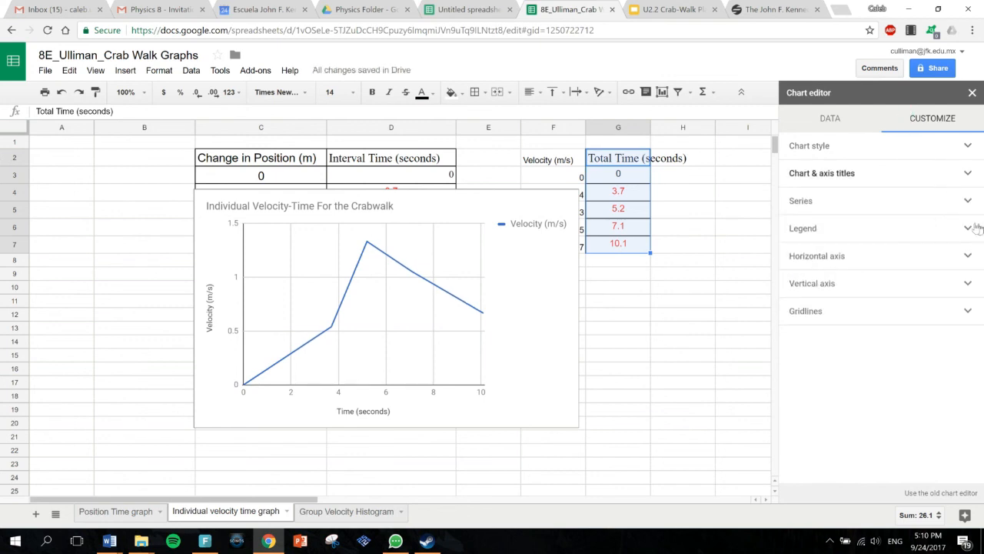
{"action": "left_click", "coordinate": [968, 228]}
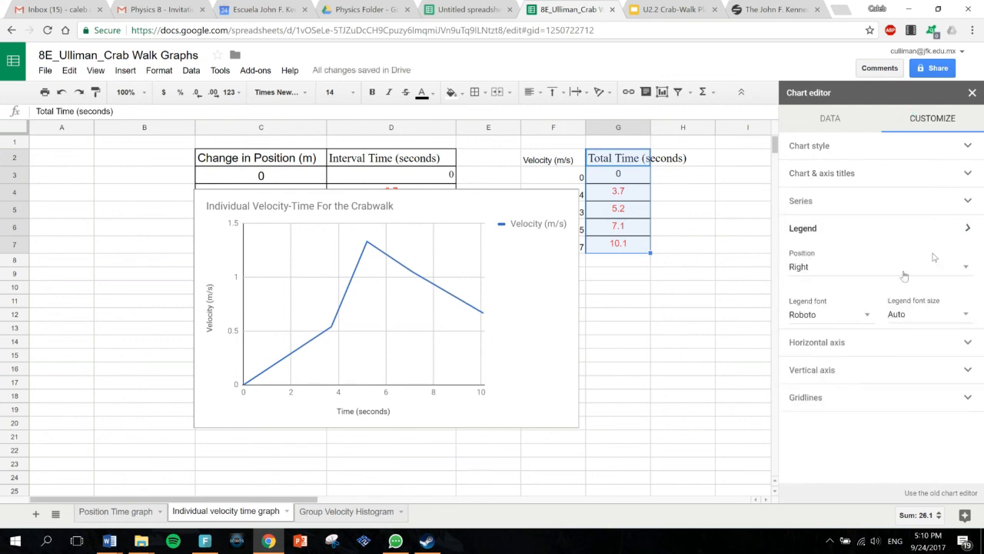
{"action": "left_click", "coordinate": [818, 266]}
{"action": "left_click", "coordinate": [818, 188]}
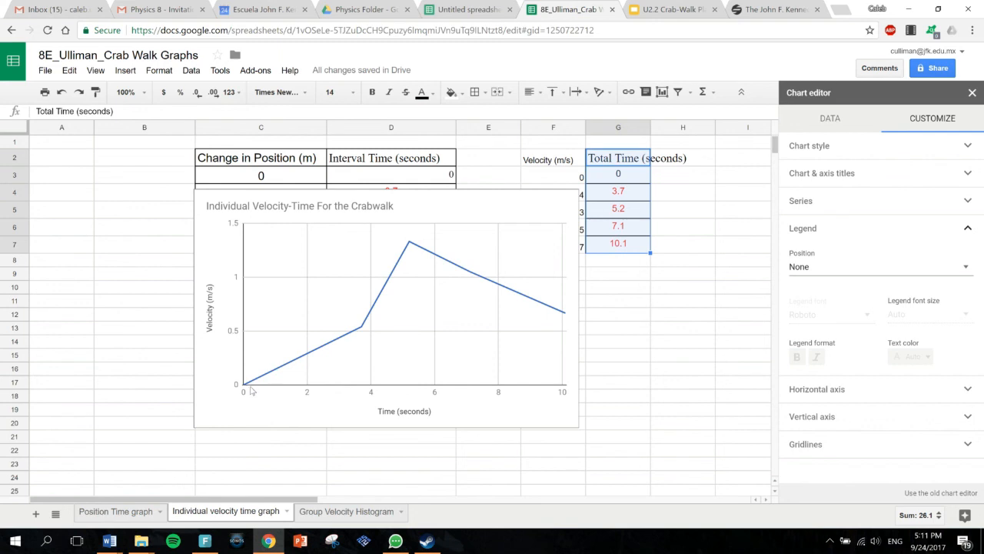
Move the velocity-time chart below the data tables so it no longer covers them
{"action": "left_click", "coordinate": [362, 329]}
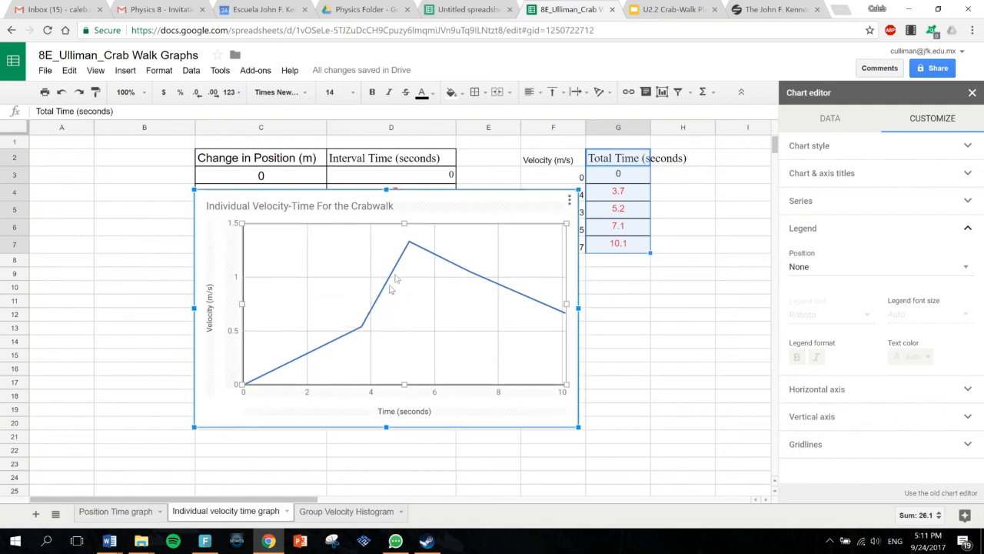
{"action": "mouse_move", "coordinate": [410, 247]}
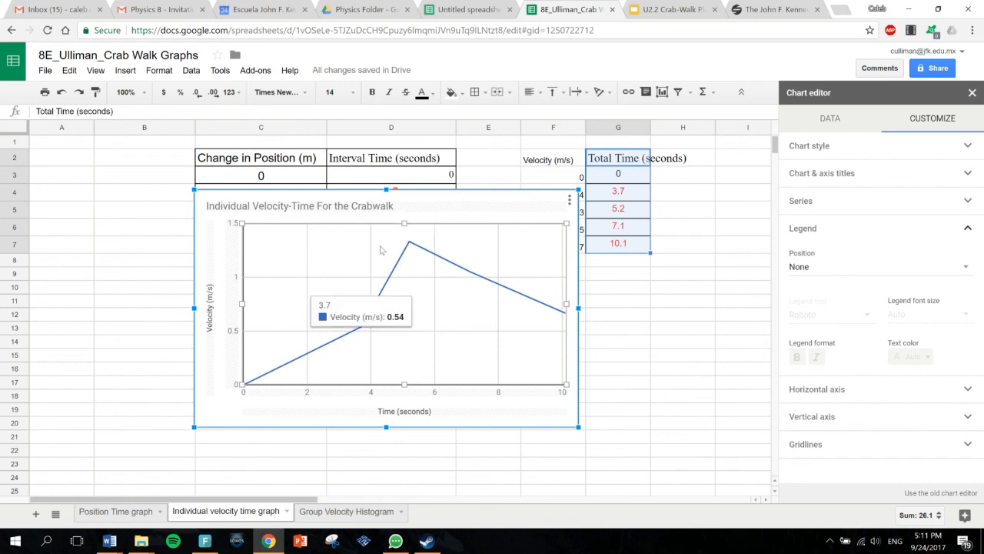
{"action": "left_click", "coordinate": [443, 188]}
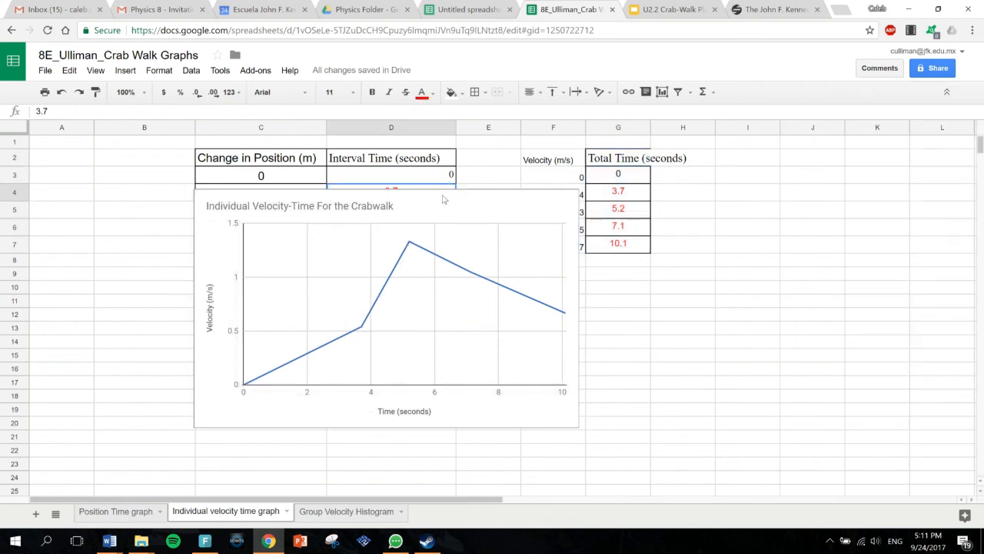
{"action": "left_click", "coordinate": [495, 246]}
{"action": "left_click_drag", "start_coordinate": [498, 197], "coordinate": [627, 269]}
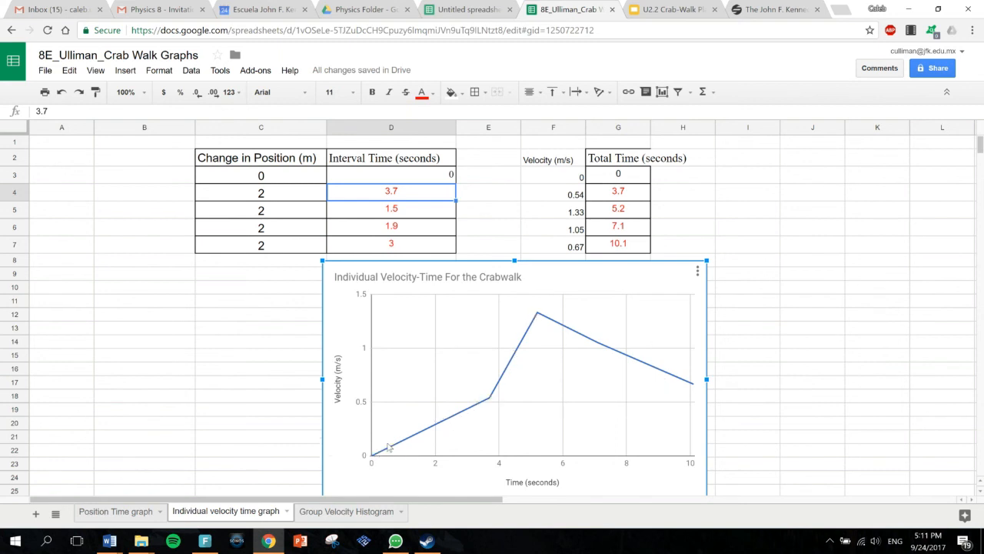
{"action": "mouse_move", "coordinate": [490, 399]}
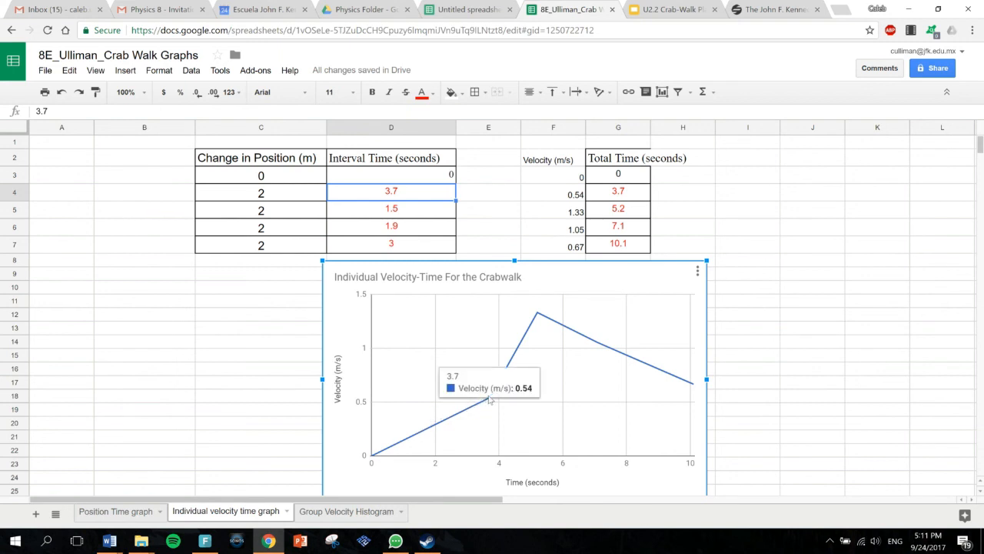